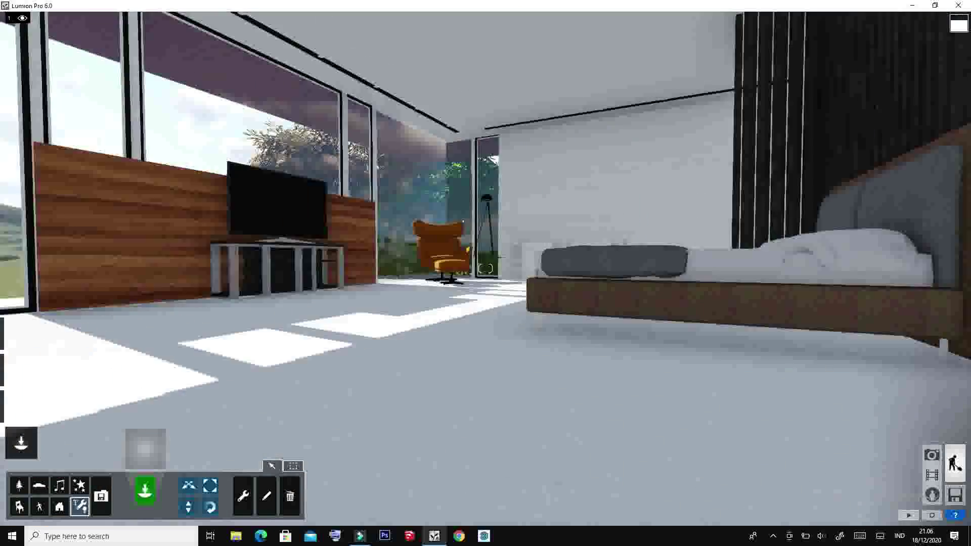
- Turn across the bedroom and fly out into the garden to a wide frontal villa view
{"action": "right_click_drag", "start_coordinate": [485, 268], "coordinate": [606, 269]}
{"action": "mouse_move", "coordinate": [485, 268]}
{"action": "right_mouse_down"}
{"action": "mouse_move", "coordinate": [354, 269]}
{"action": "mouse_move", "coordinate": [435, 268]}
{"action": "right_mouse_up"}
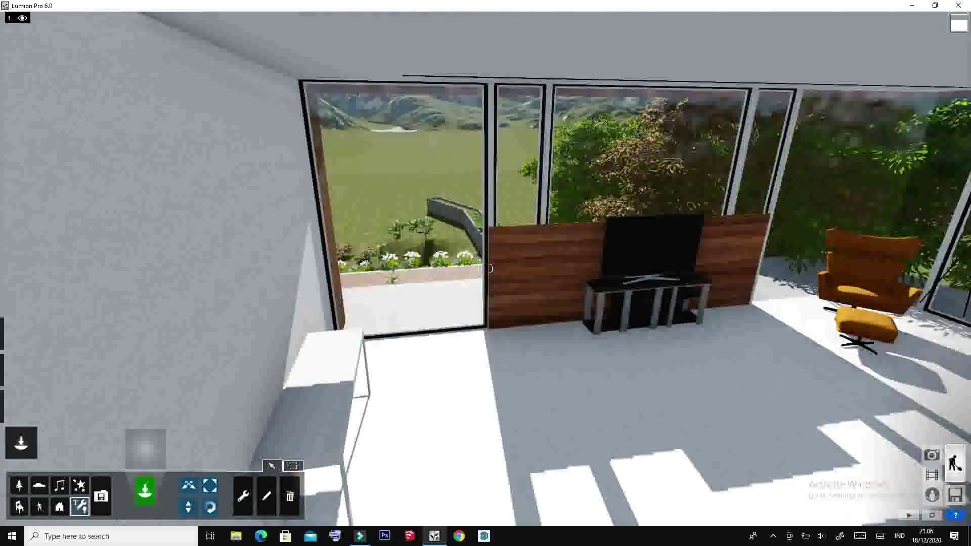
{"action": "key", "text": "w"}
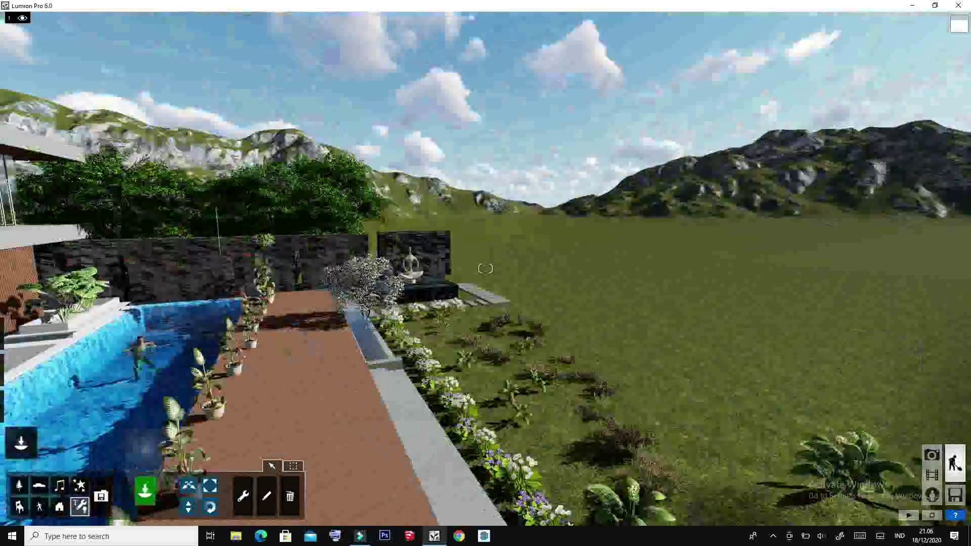
{"action": "right_click_drag", "start_coordinate": [485, 269], "coordinate": [354, 269]}
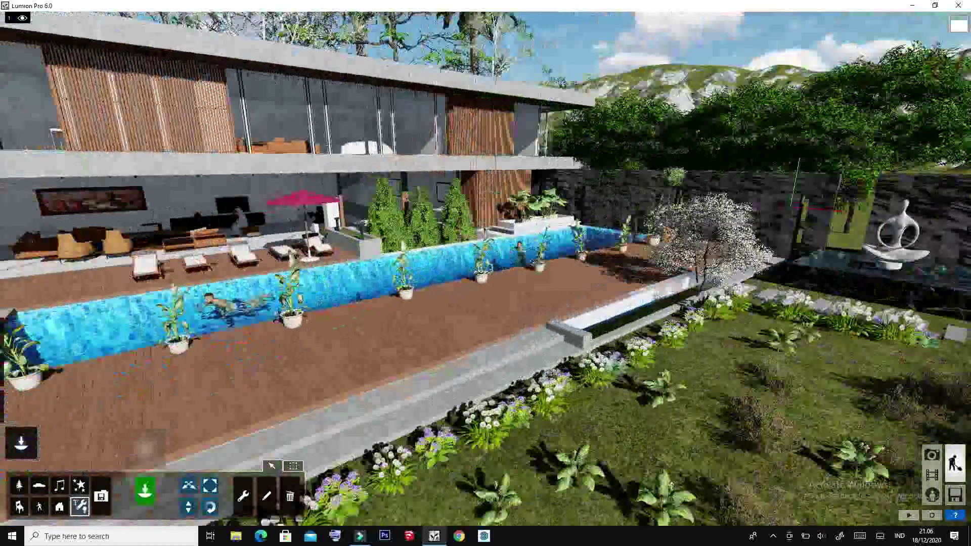
{"action": "key", "text": "s"}
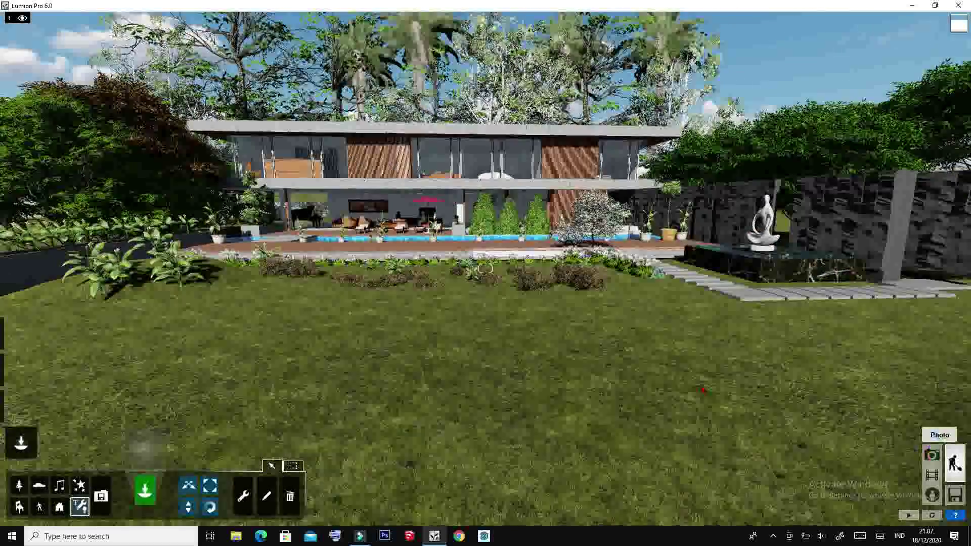
- In photo mode, add 2-Point Perspective with a slightly longer focal length, then render at 1280x720
{"action": "left_click", "coordinate": [931, 455]}
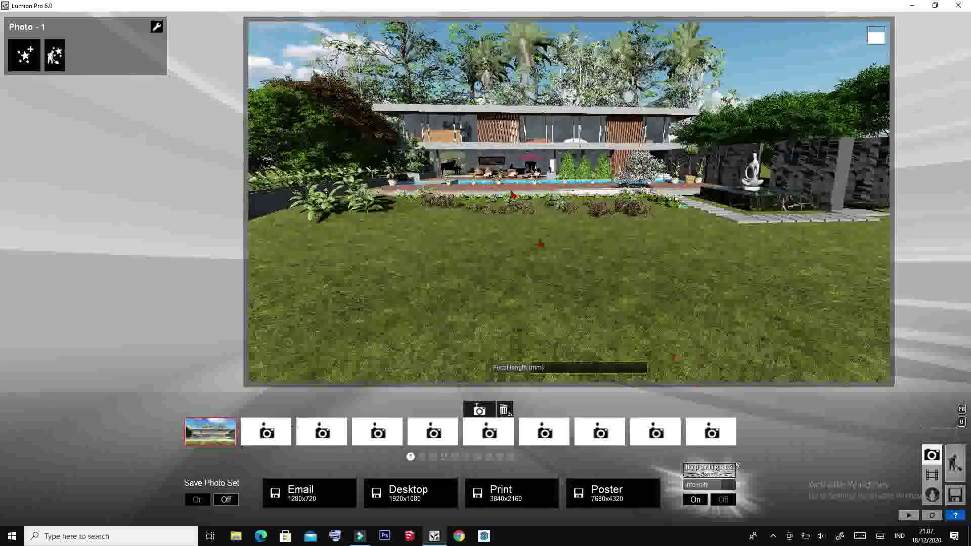
{"action": "left_click", "coordinate": [211, 436]}
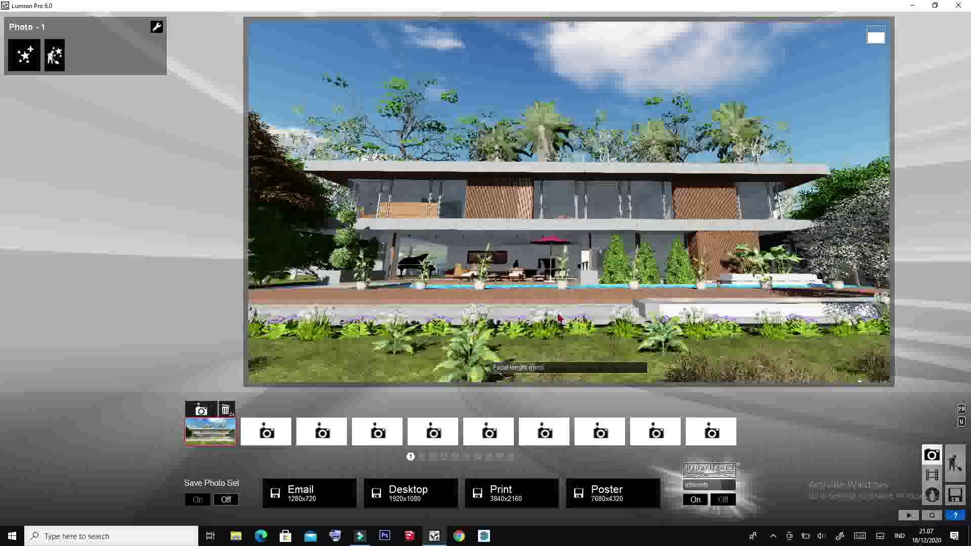
{"action": "left_click", "coordinate": [25, 55]}
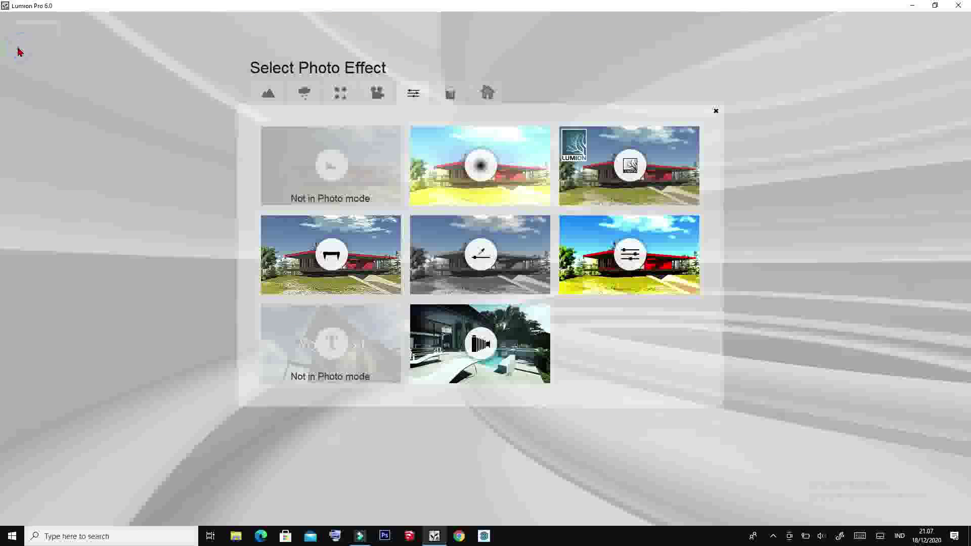
{"action": "left_click", "coordinate": [479, 346]}
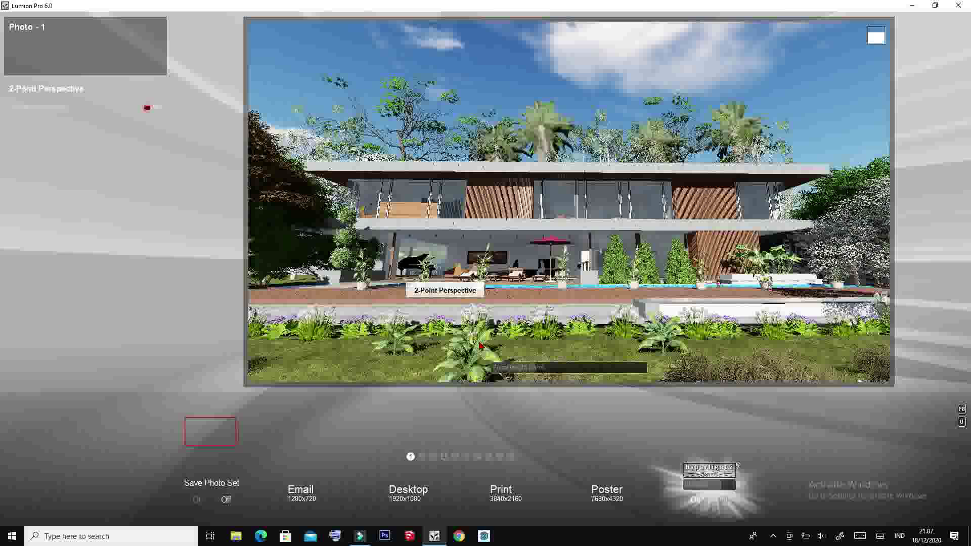
{"action": "mouse_move", "coordinate": [568, 201]}
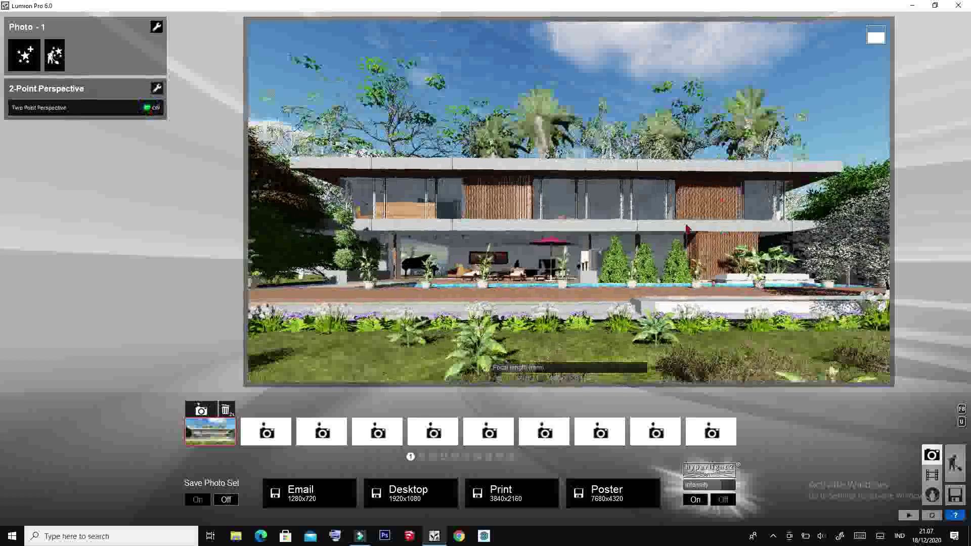
{"action": "left_click_drag", "start_coordinate": [538, 373], "coordinate": [542, 373]}
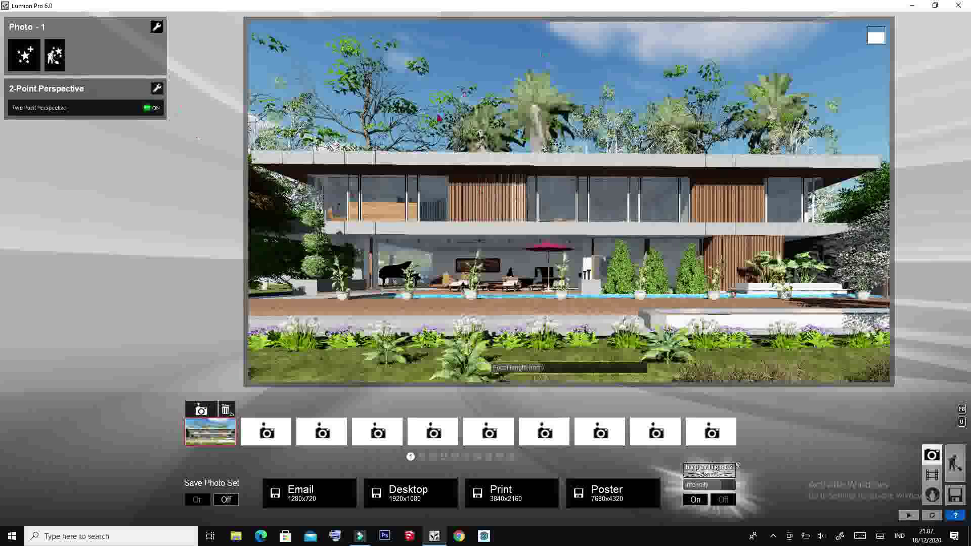
{"action": "left_click", "coordinate": [329, 498]}
- Save the render as 1.jpg in Pictures, overwriting the existing image
{"action": "left_click", "coordinate": [303, 114]}
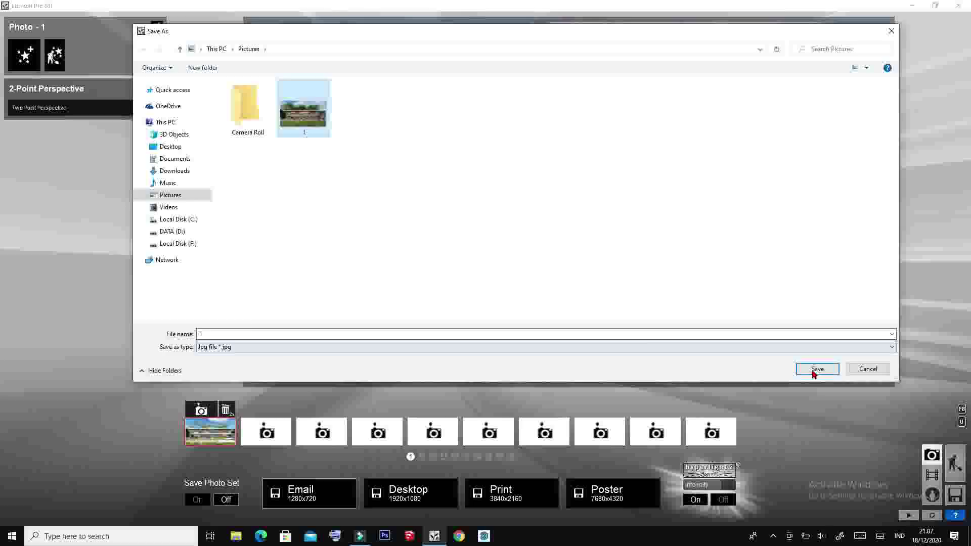
{"action": "left_click", "coordinate": [816, 369]}
{"action": "left_click", "coordinate": [506, 304]}
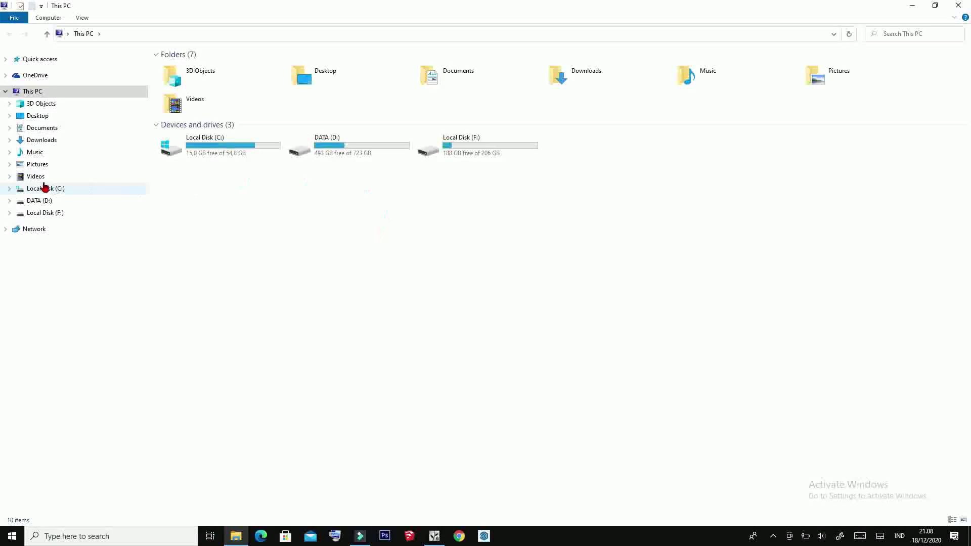
- View 1.jpg from the Pictures folder in Photos, then close Photos and File Explorer
{"action": "left_click", "coordinate": [41, 164]}
{"action": "left_click", "coordinate": [243, 83]}
{"action": "double_click", "coordinate": [242, 82]}
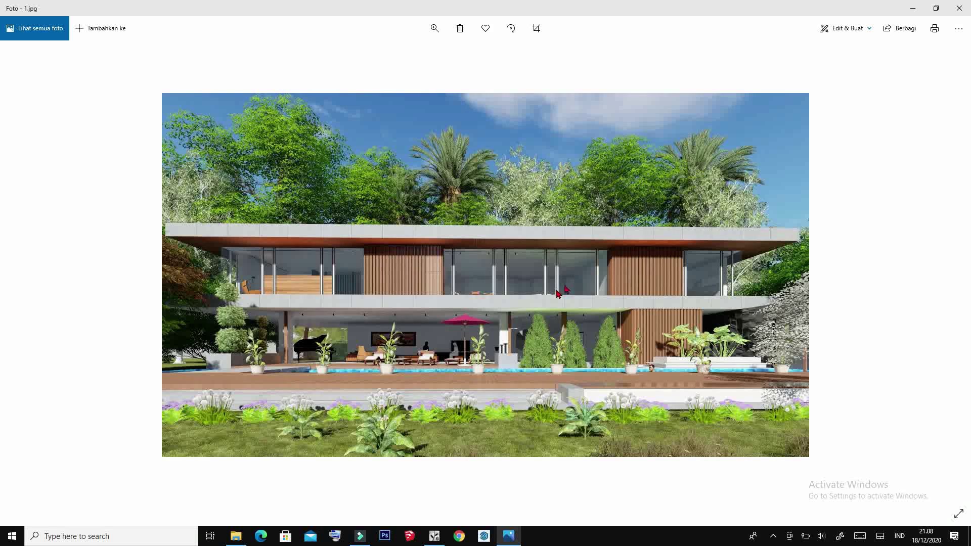
{"action": "left_click", "coordinate": [958, 8]}
{"action": "left_click", "coordinate": [958, 8]}
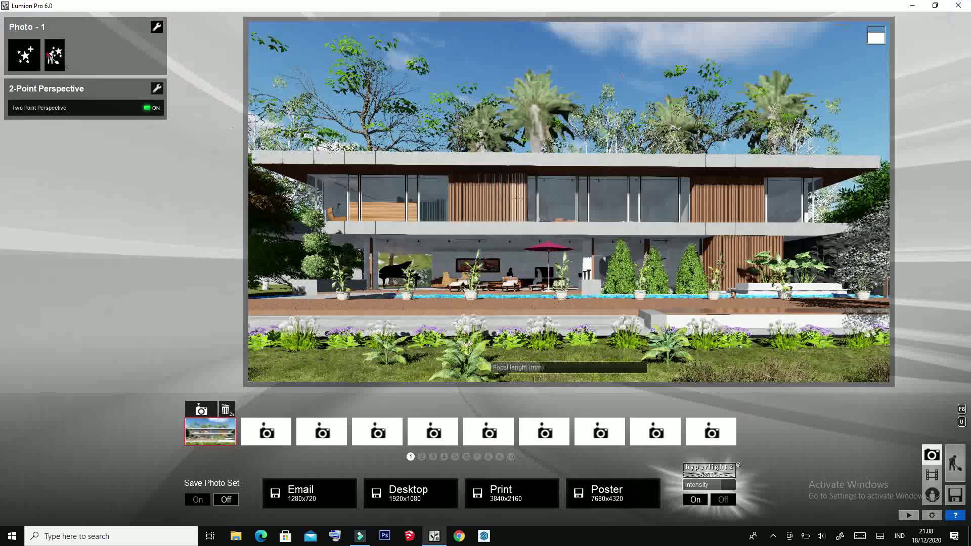
- Add a Sun effect with lowered height, shifted heading and softer brightness
{"action": "left_click", "coordinate": [24, 54]}
{"action": "left_click", "coordinate": [267, 93]}
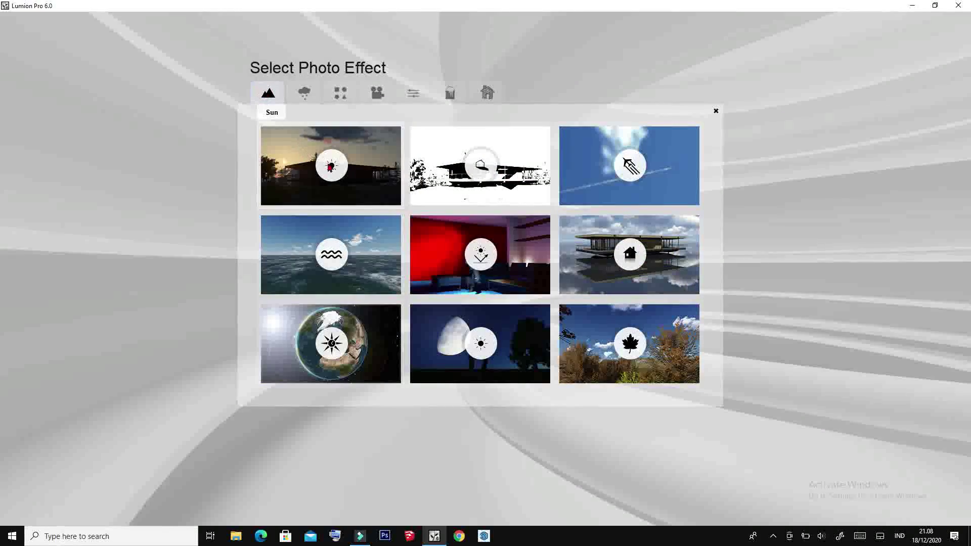
{"action": "left_click", "coordinate": [329, 166]}
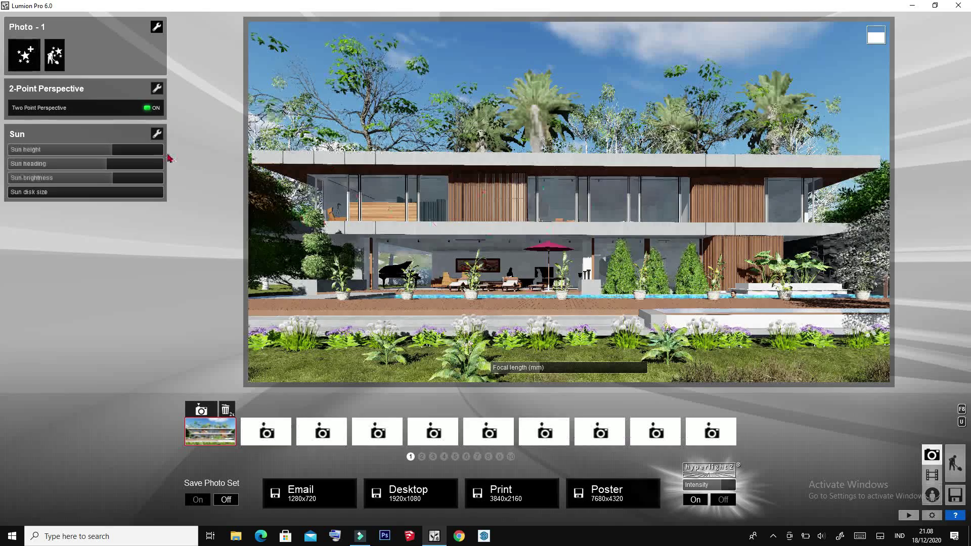
{"action": "mouse_move", "coordinate": [107, 164]}
{"action": "left_mouse_down"}
{"action": "mouse_move", "coordinate": [112, 156]}
{"action": "mouse_move", "coordinate": [132, 191]}
{"action": "left_mouse_up"}
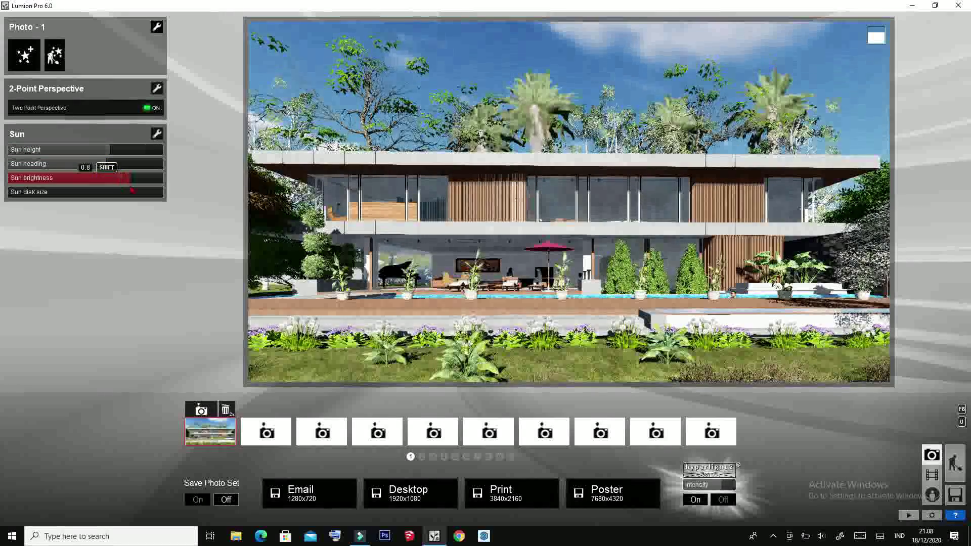
{"action": "mouse_move", "coordinate": [109, 149]}
{"action": "left_mouse_down"}
{"action": "mouse_move", "coordinate": [102, 152]}
{"action": "mouse_move", "coordinate": [117, 166]}
{"action": "left_mouse_up"}
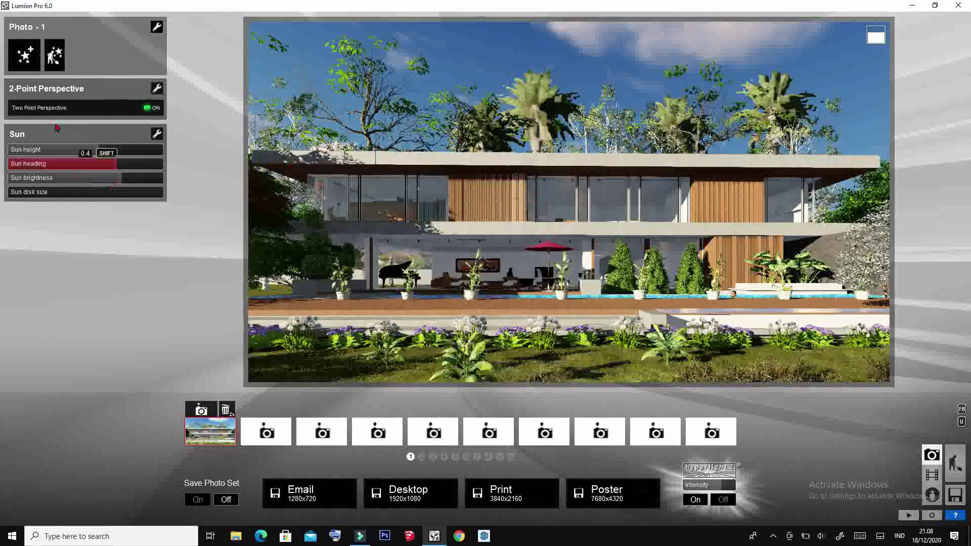
{"action": "left_click", "coordinate": [24, 54]}
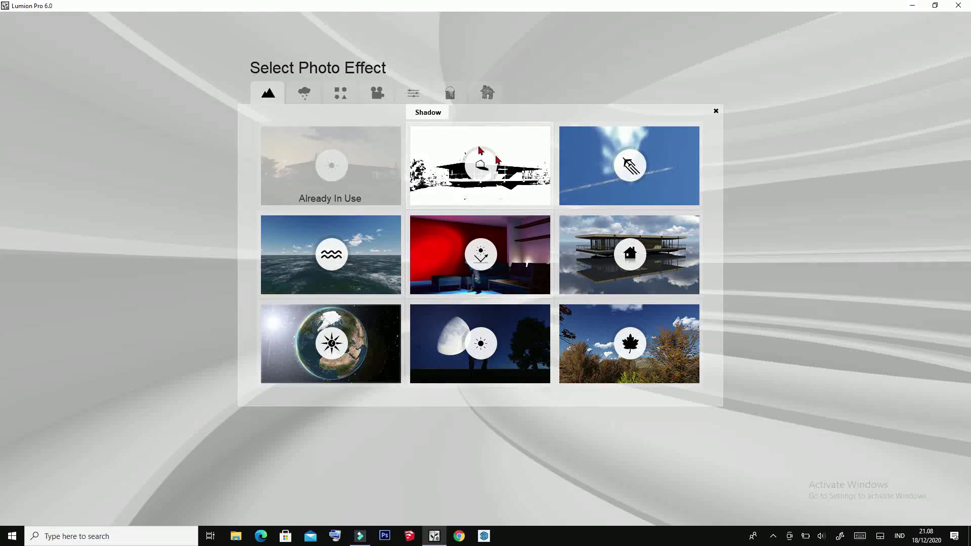
- Add a Shadow effect with lower indoor/outdoor and reduced coloring settings
{"action": "left_click", "coordinate": [495, 165]}
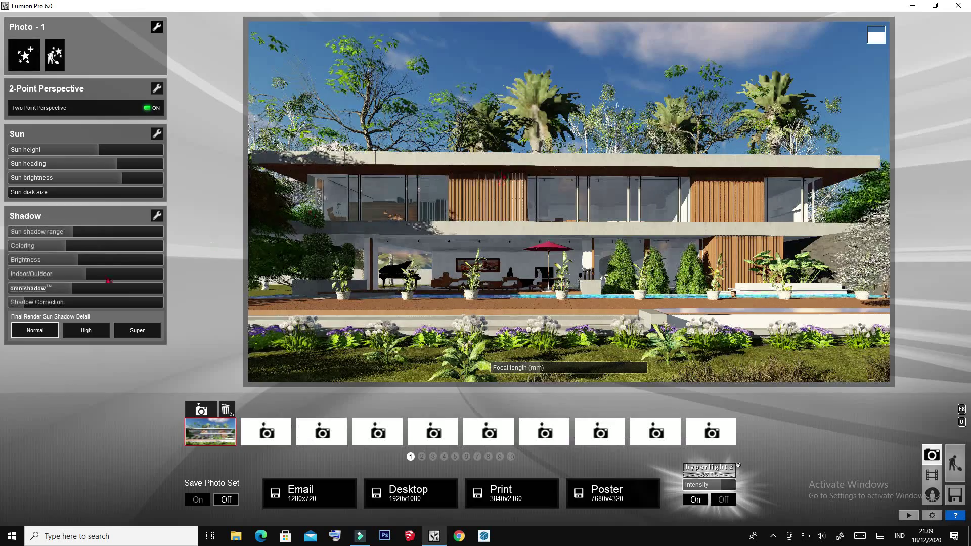
{"action": "mouse_move", "coordinate": [108, 279]}
{"action": "left_mouse_down"}
{"action": "mouse_move", "coordinate": [86, 279]}
{"action": "mouse_move", "coordinate": [133, 280]}
{"action": "mouse_move", "coordinate": [87, 281]}
{"action": "mouse_move", "coordinate": [130, 293]}
{"action": "mouse_move", "coordinate": [118, 293]}
{"action": "left_mouse_up"}
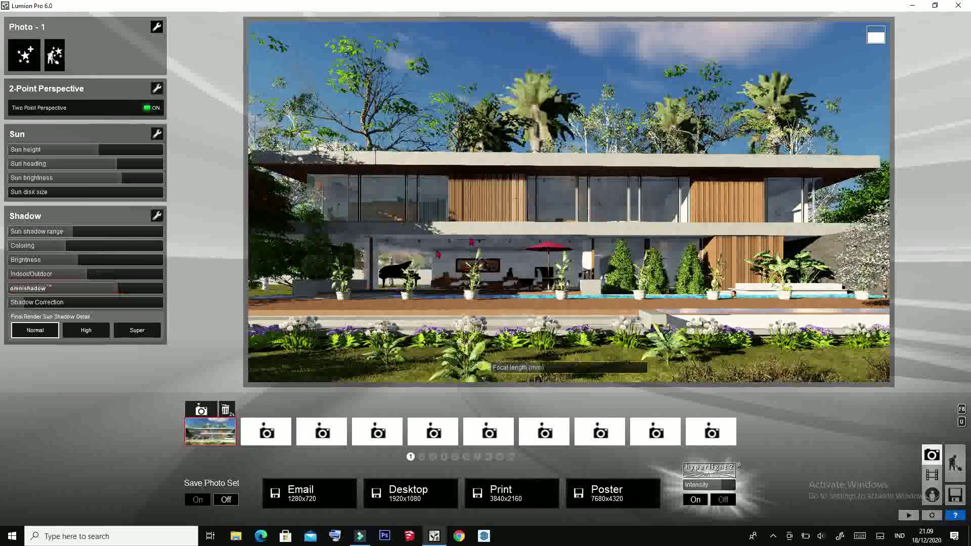
{"action": "mouse_move", "coordinate": [65, 245]}
{"action": "left_mouse_down"}
{"action": "mouse_move", "coordinate": [49, 251]}
{"action": "mouse_move", "coordinate": [100, 253]}
{"action": "mouse_move", "coordinate": [69, 239]}
{"action": "mouse_move", "coordinate": [107, 241]}
{"action": "left_mouse_up"}
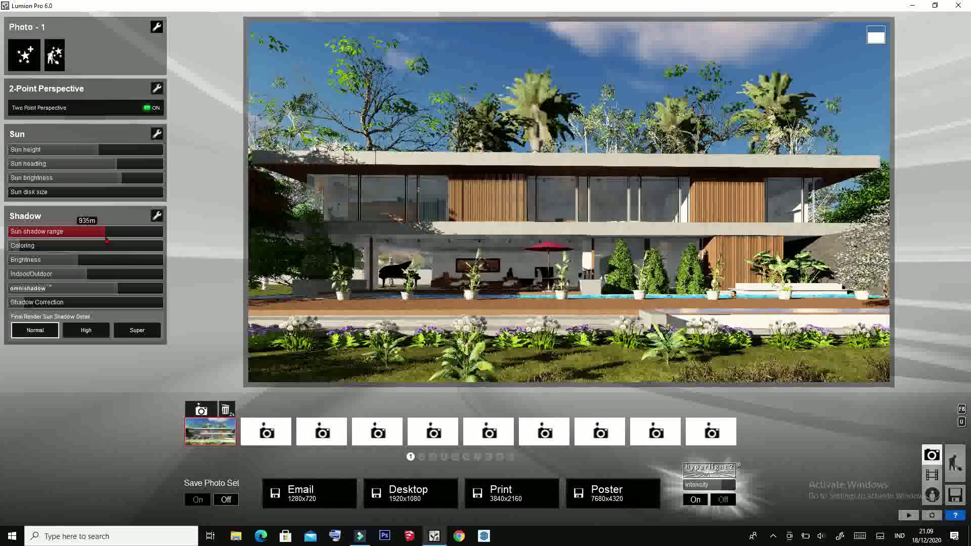
- Add a Cloud effect, adjusting sky brightness, cloud position and amount of low clouds
{"action": "left_click", "coordinate": [24, 54]}
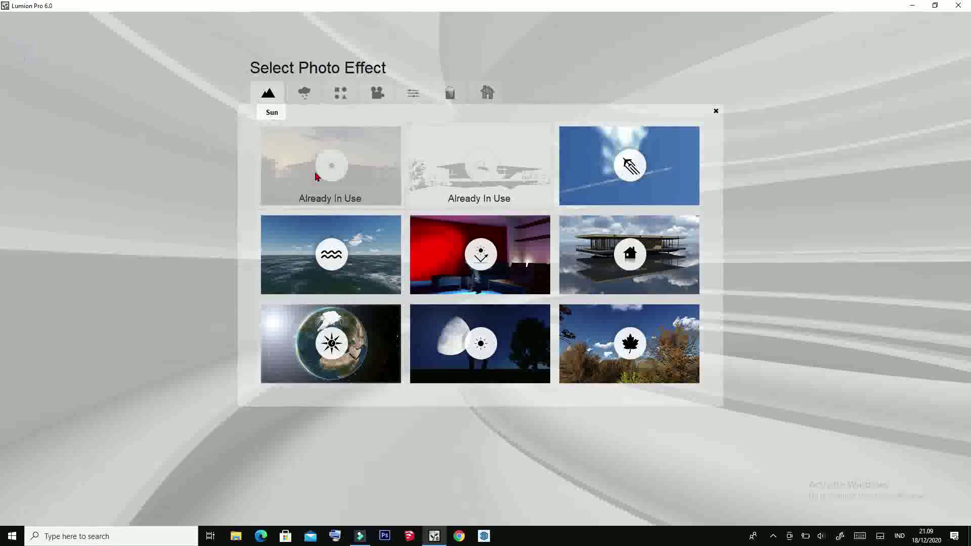
{"action": "left_click", "coordinate": [303, 93]}
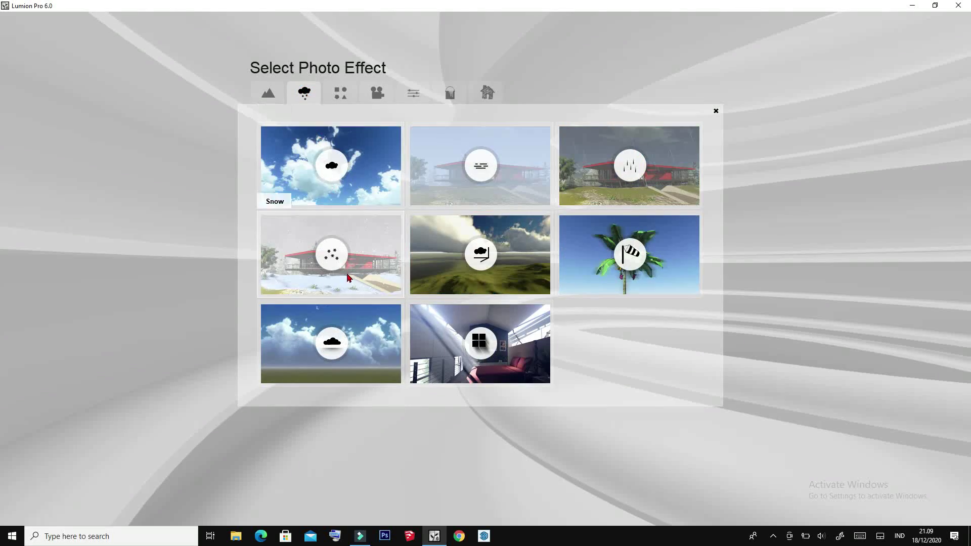
{"action": "left_click", "coordinate": [329, 170]}
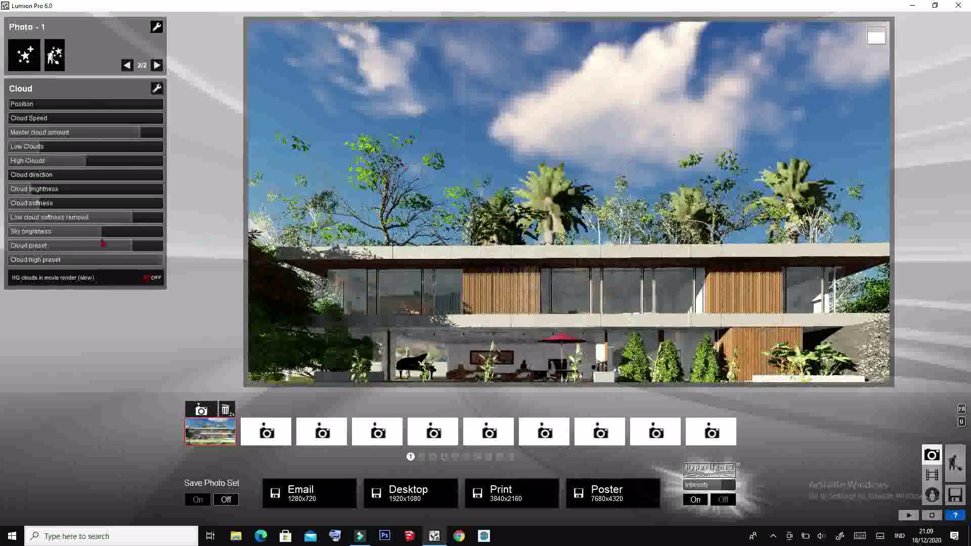
{"action": "left_click_drag", "start_coordinate": [101, 231], "coordinate": [102, 232]}
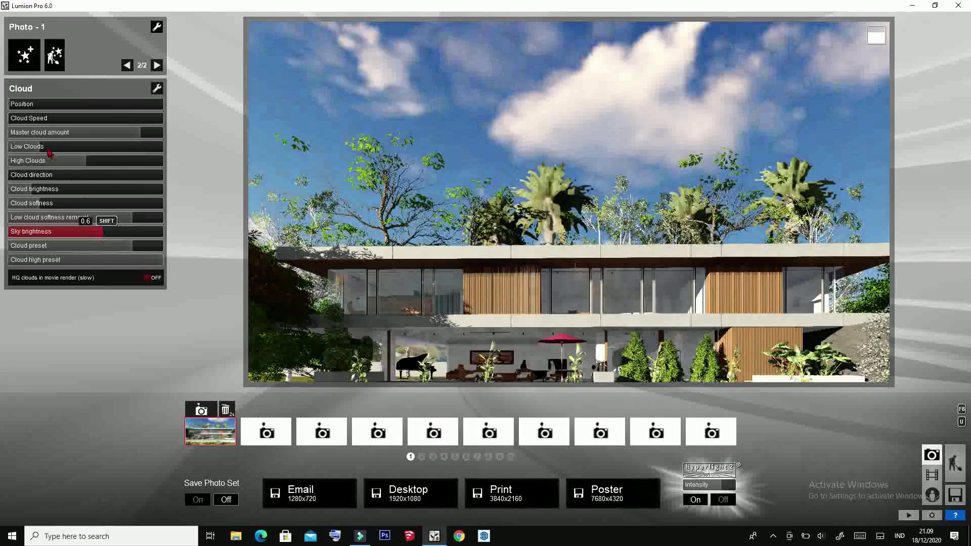
{"action": "left_click_drag", "start_coordinate": [16, 147], "coordinate": [45, 149]}
{"action": "left_click_drag", "start_coordinate": [46, 104], "coordinate": [50, 107]}
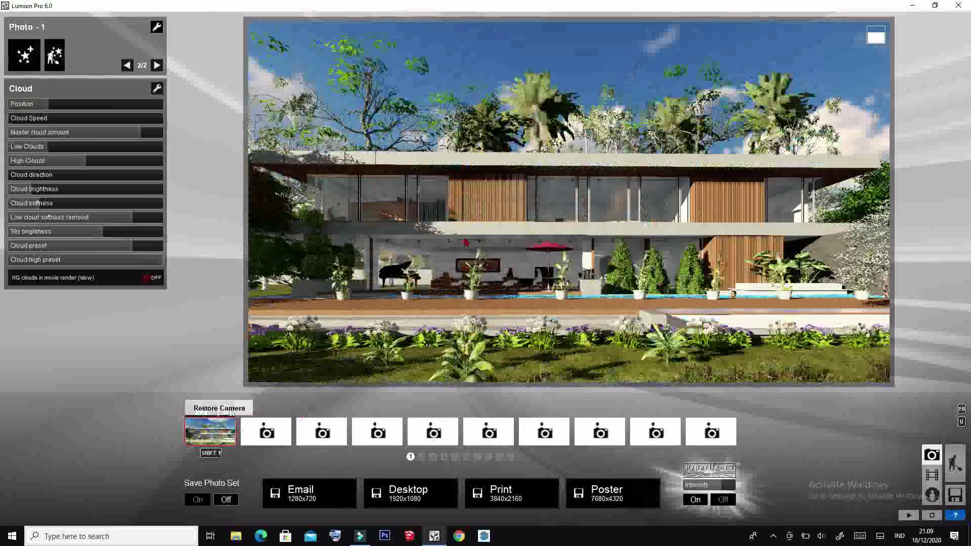
{"action": "left_click", "coordinate": [56, 104]}
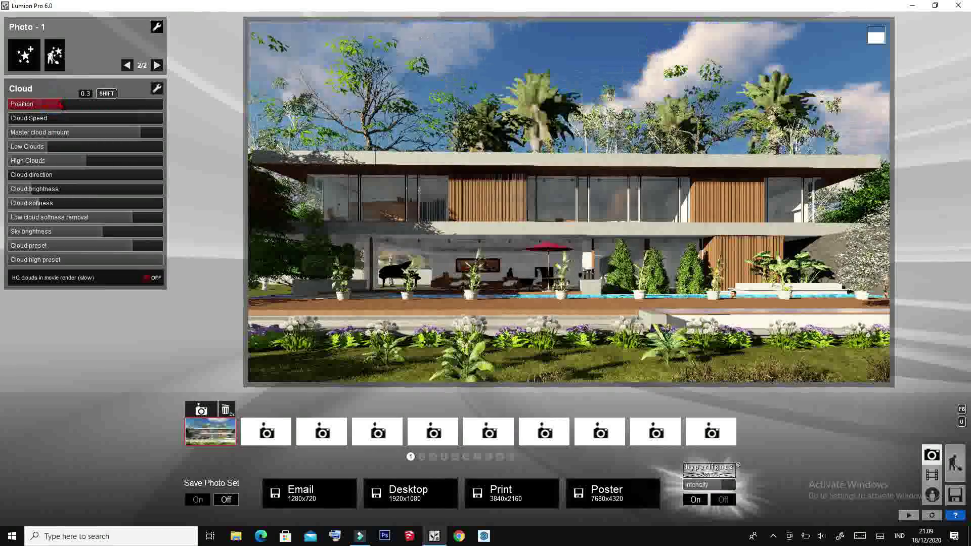
{"action": "left_click_drag", "start_coordinate": [50, 147], "coordinate": [72, 148]}
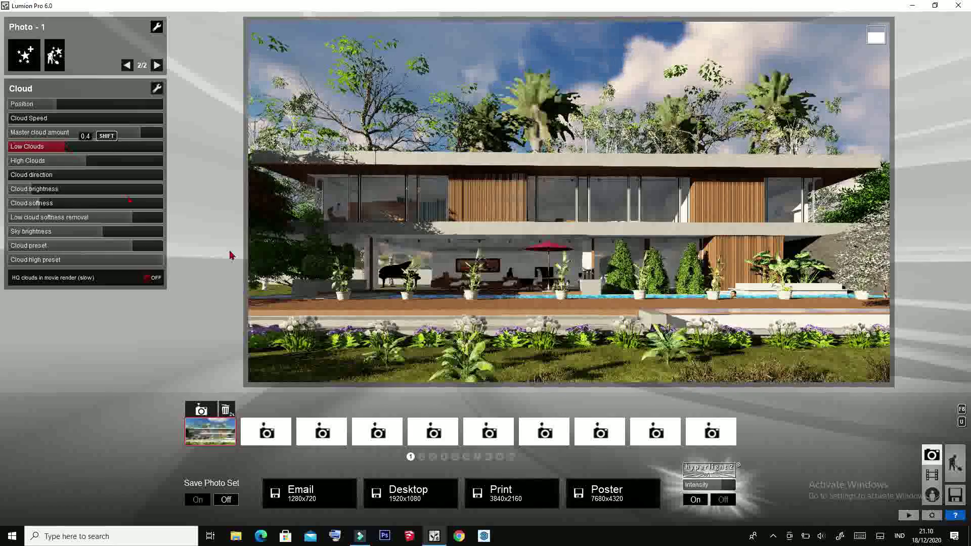
- Brighten the sky and clouds and lower the Cloud preset setting
{"action": "left_click", "coordinate": [123, 252]}
{"action": "left_click", "coordinate": [116, 234]}
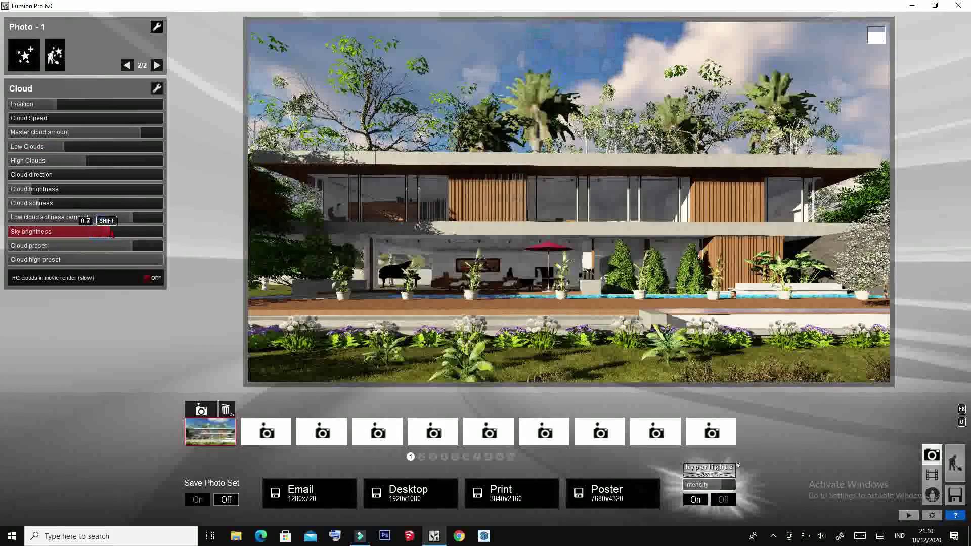
{"action": "left_click_drag", "start_coordinate": [116, 234], "coordinate": [125, 235]}
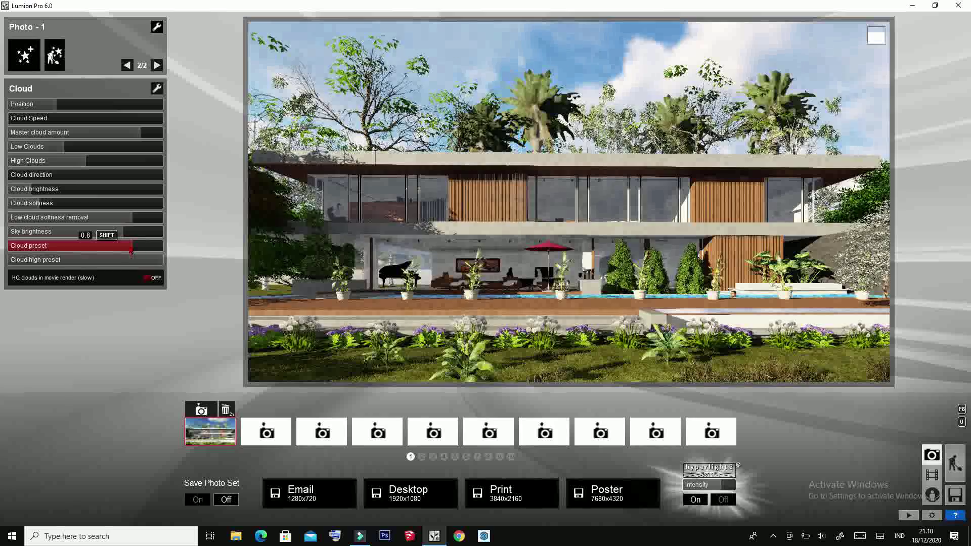
{"action": "left_click", "coordinate": [36, 194]}
{"action": "left_click_drag", "start_coordinate": [37, 194], "coordinate": [124, 195]}
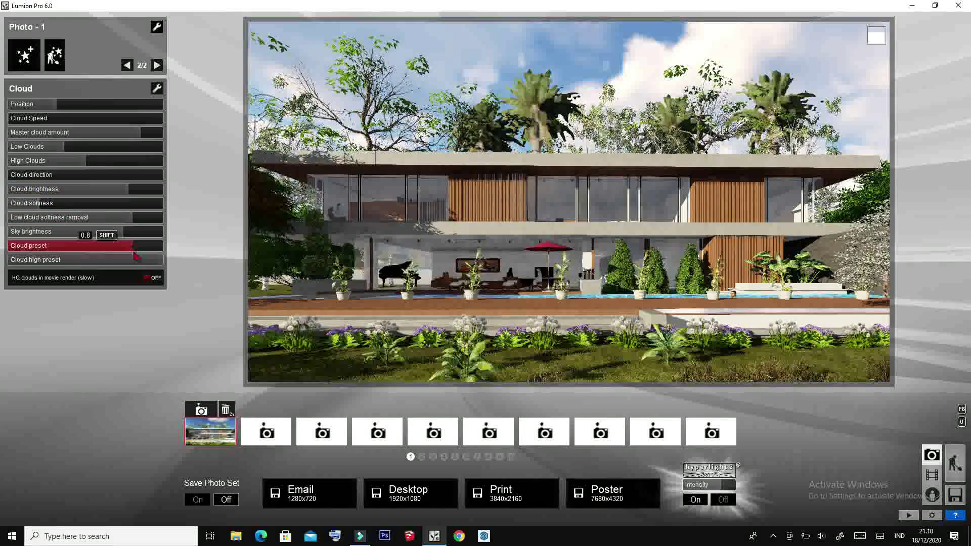
{"action": "left_click_drag", "start_coordinate": [132, 260], "coordinate": [99, 259]}
{"action": "left_click", "coordinate": [38, 69]}
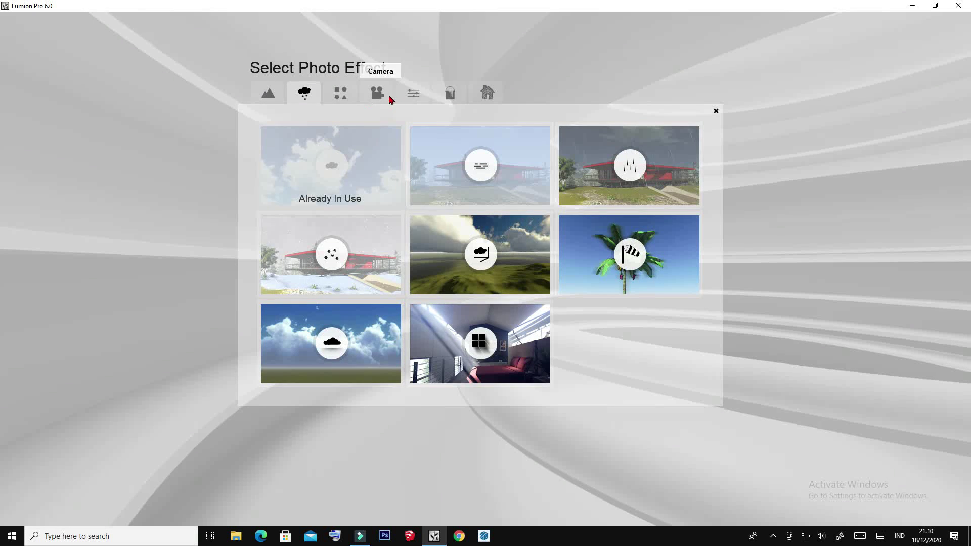
- Add Sharpness at intensity 0.3 and lower the overall light intensity
{"action": "left_click", "coordinate": [414, 94]}
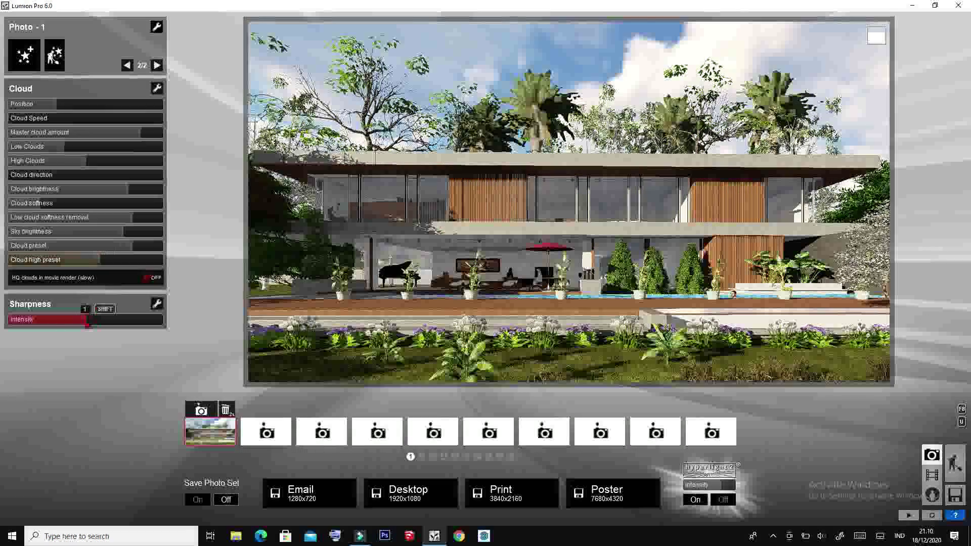
{"action": "left_click_drag", "start_coordinate": [101, 319], "coordinate": [17, 320]}
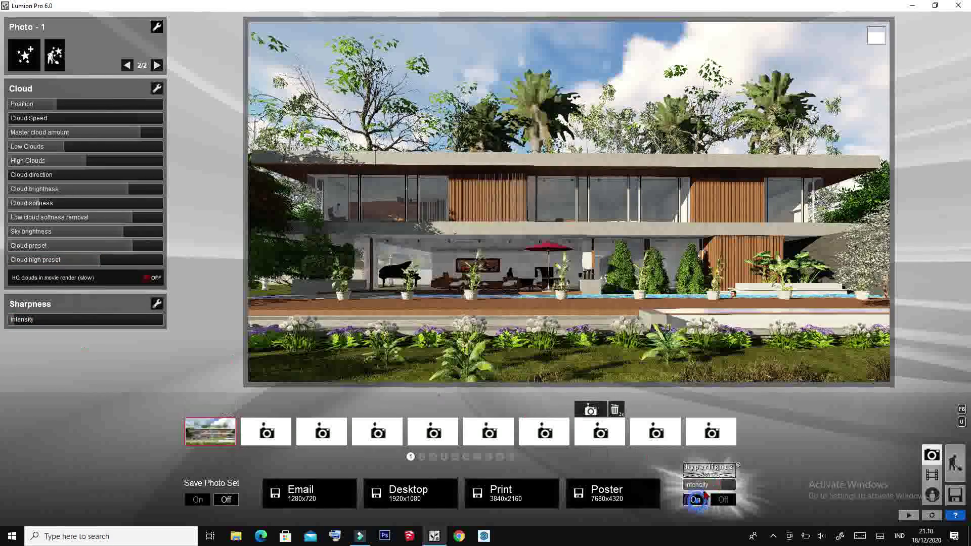
{"action": "left_click_drag", "start_coordinate": [722, 489], "coordinate": [721, 488]}
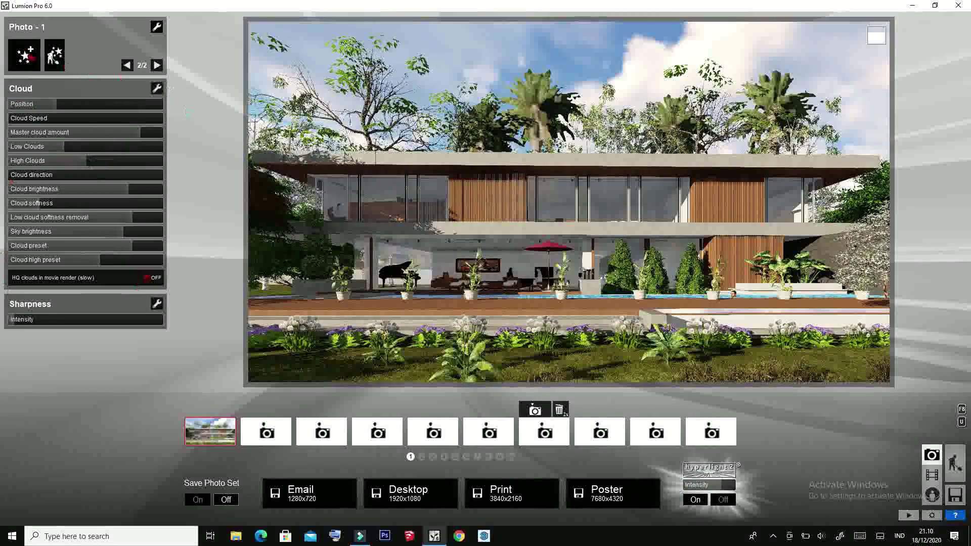
- Add a Bleach effect with its amount reduced to about 0.1
{"action": "left_click", "coordinate": [21, 52]}
{"action": "left_click", "coordinate": [450, 93]}
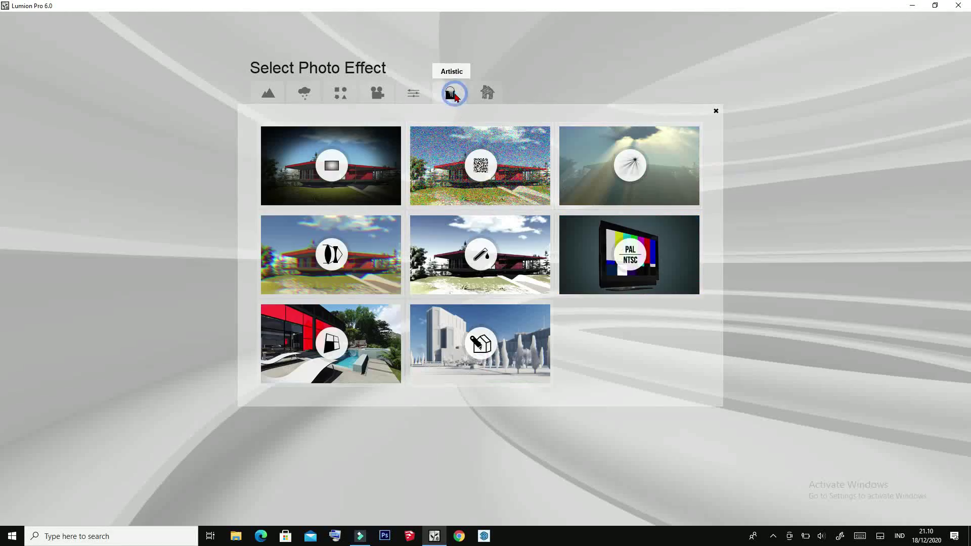
{"action": "left_click", "coordinate": [482, 257]}
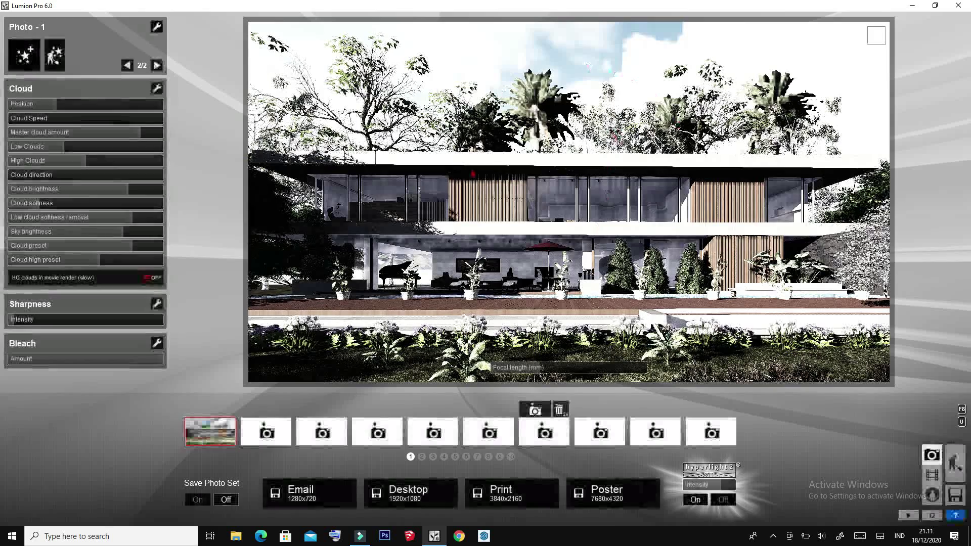
{"action": "mouse_move", "coordinate": [151, 368]}
{"action": "left_mouse_down"}
{"action": "mouse_move", "coordinate": [41, 360]}
{"action": "mouse_move", "coordinate": [74, 367]}
{"action": "mouse_move", "coordinate": [28, 371]}
{"action": "left_mouse_up"}
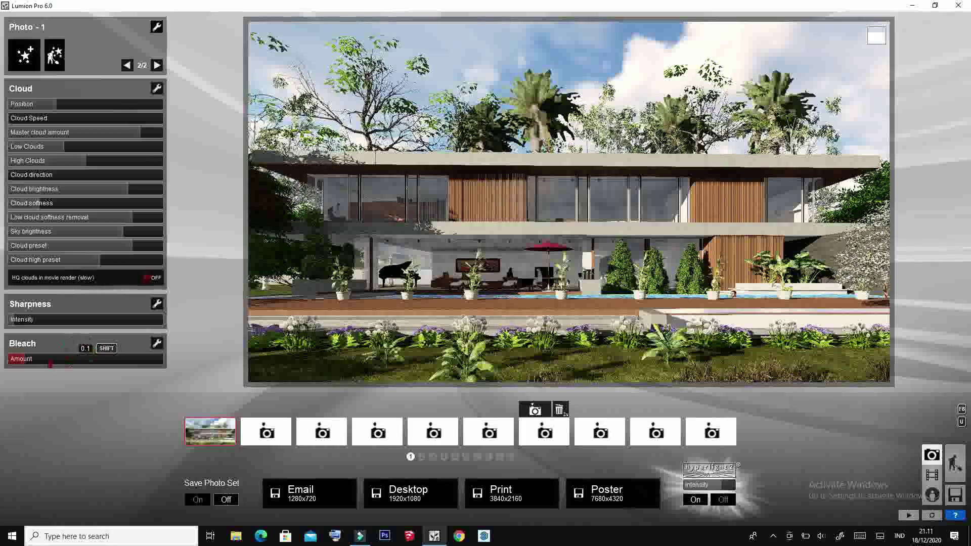
- Add Selective saturation from the Style effects, lowering saturation from 0.9 to 0.5
{"action": "left_click", "coordinate": [24, 54]}
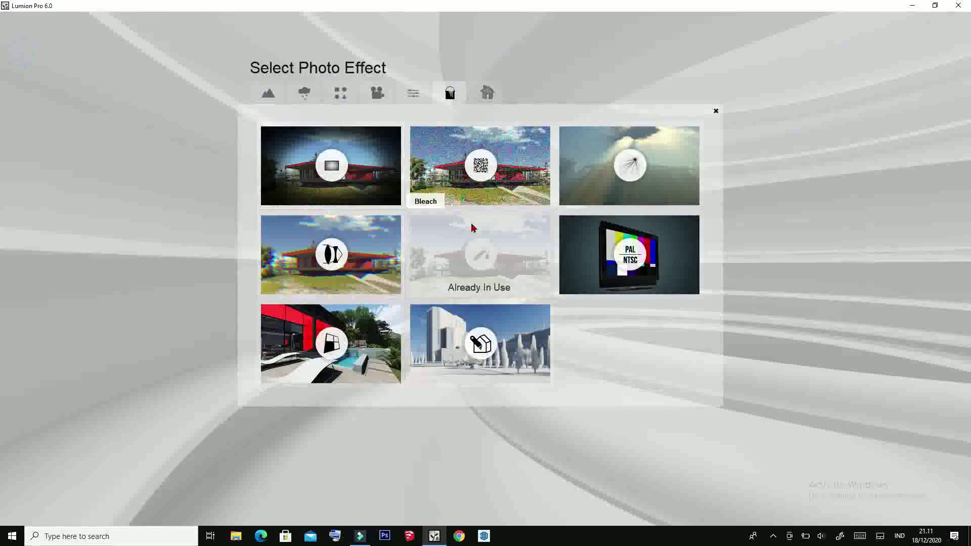
{"action": "left_click", "coordinate": [413, 94]}
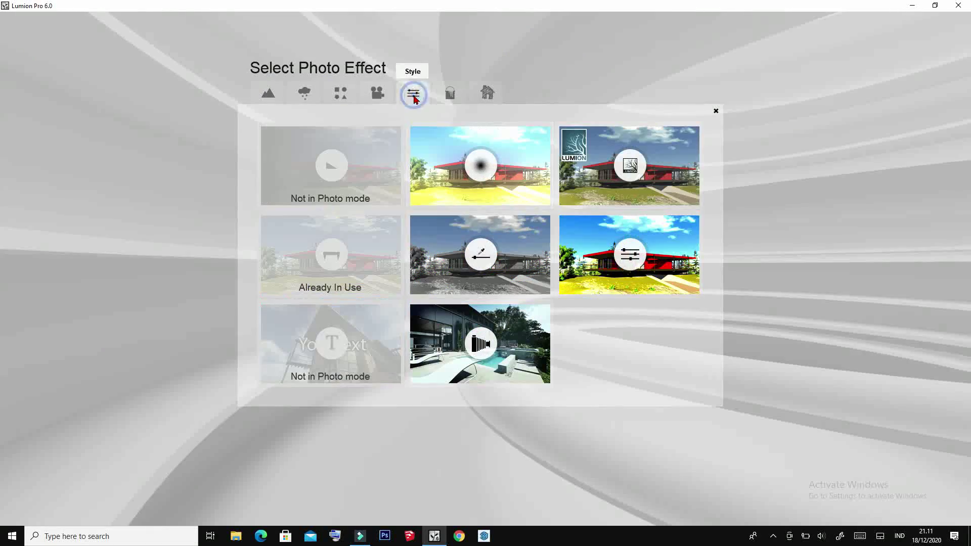
{"action": "left_click", "coordinate": [489, 254]}
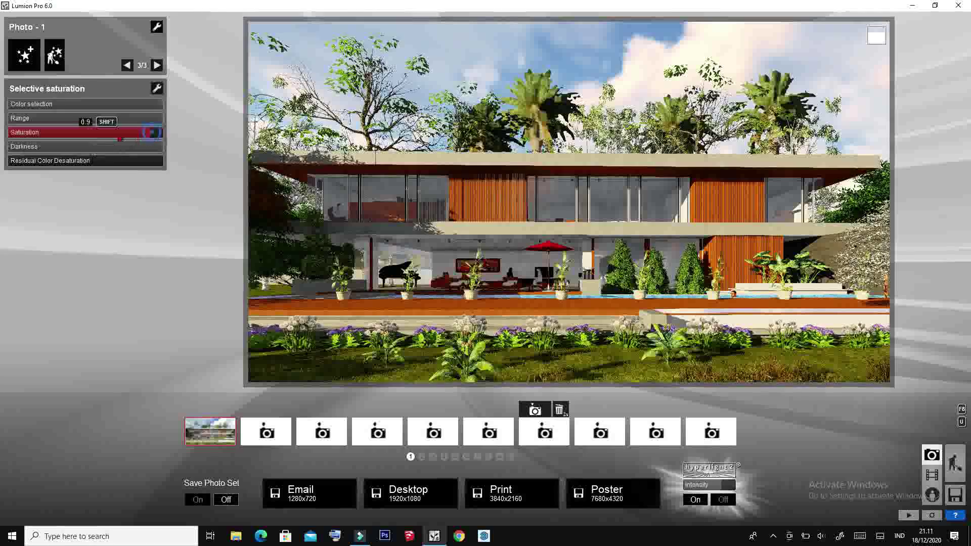
{"action": "mouse_move", "coordinate": [151, 132]}
{"action": "left_mouse_down"}
{"action": "mouse_move", "coordinate": [86, 134]}
{"action": "mouse_move", "coordinate": [80, 112]}
{"action": "left_mouse_up"}
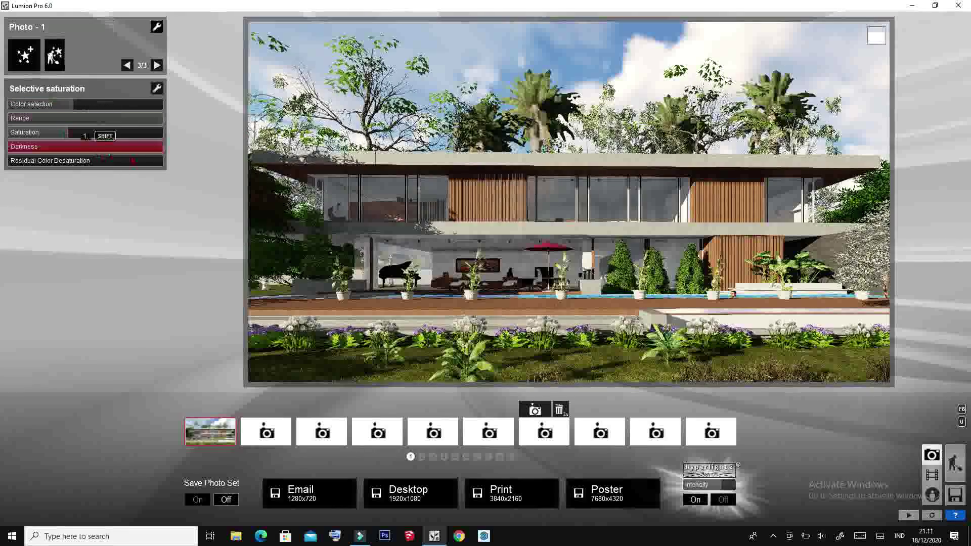
- Add Analog Color Lab with its Style reduced to 0.2
{"action": "left_click", "coordinate": [26, 56]}
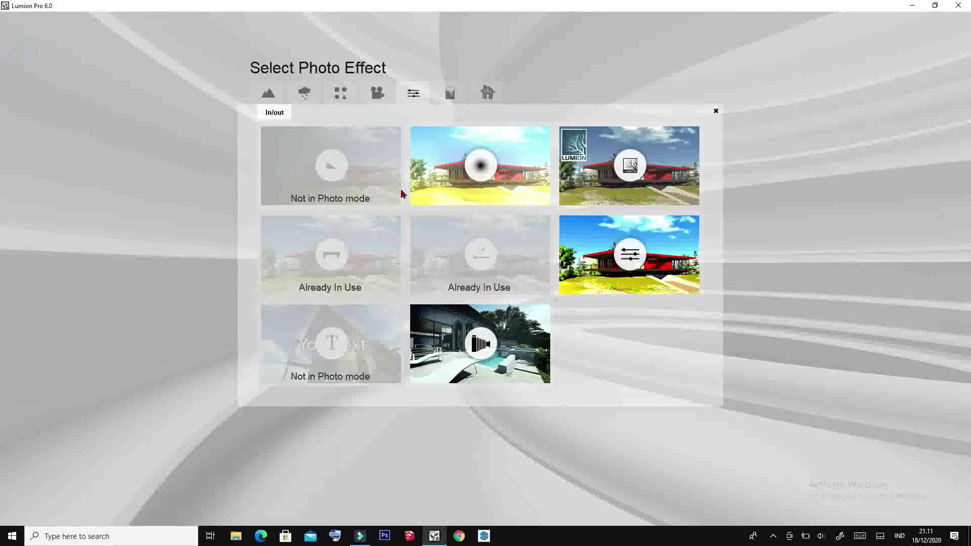
{"action": "left_click", "coordinate": [467, 303]}
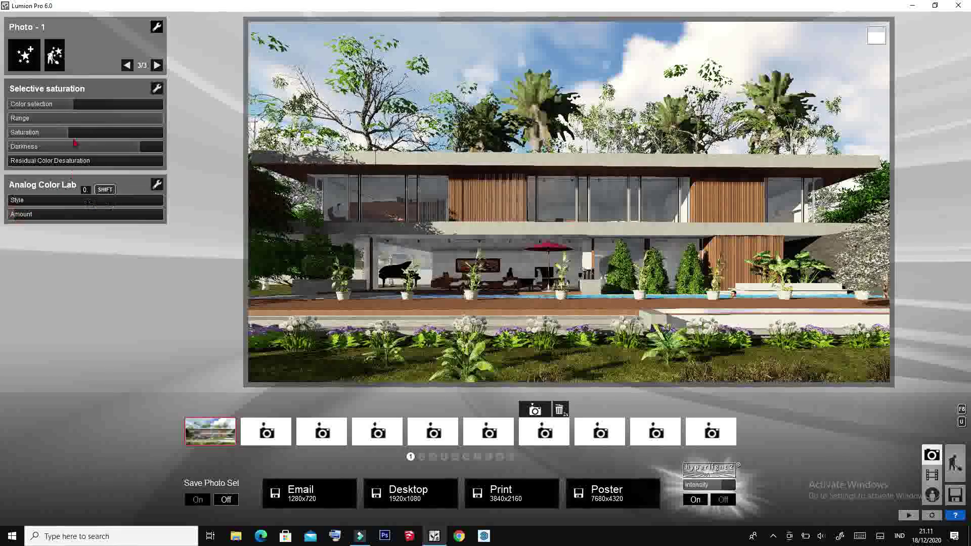
{"action": "left_click_drag", "start_coordinate": [57, 206], "coordinate": [32, 208]}
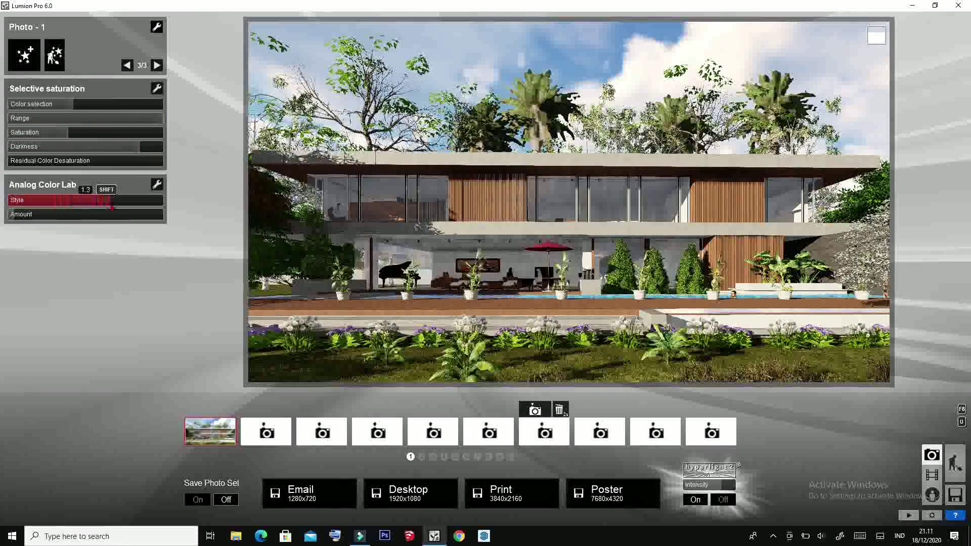
{"action": "mouse_move", "coordinate": [569, 357]}
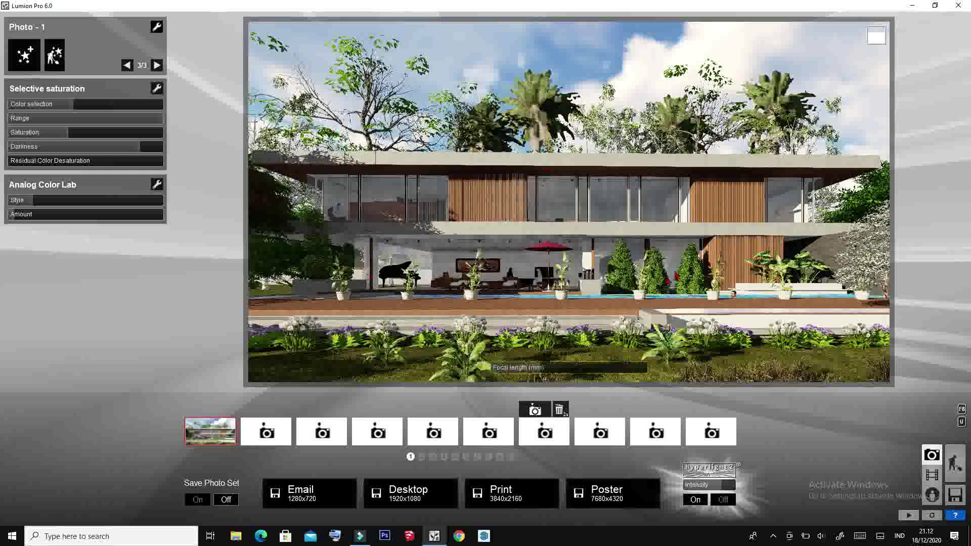
{"action": "left_click", "coordinate": [23, 55]}
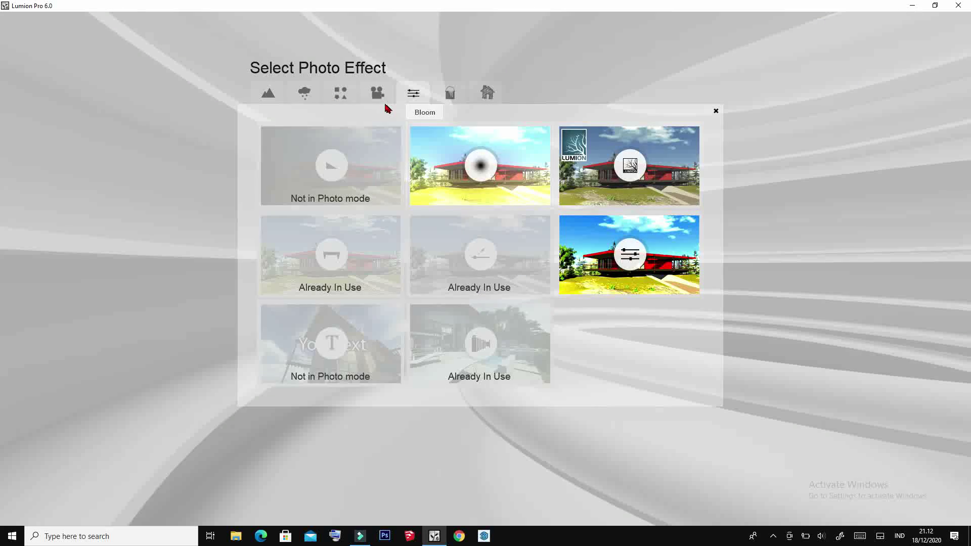
- Add Reflection with the upper-floor, lower and left ground-floor glass as reflection planes
{"action": "left_click", "coordinate": [304, 92]}
{"action": "left_click", "coordinate": [268, 93]}
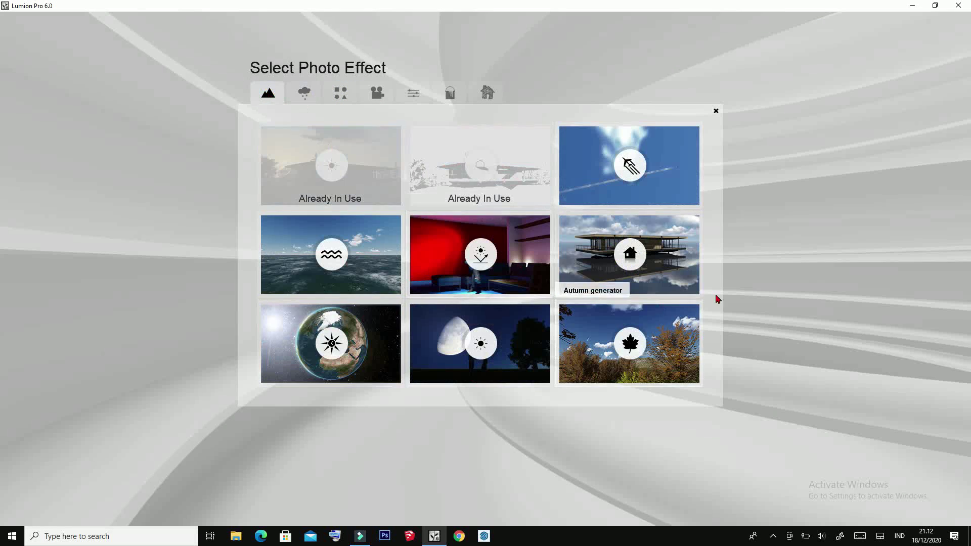
{"action": "left_click", "coordinate": [629, 262]}
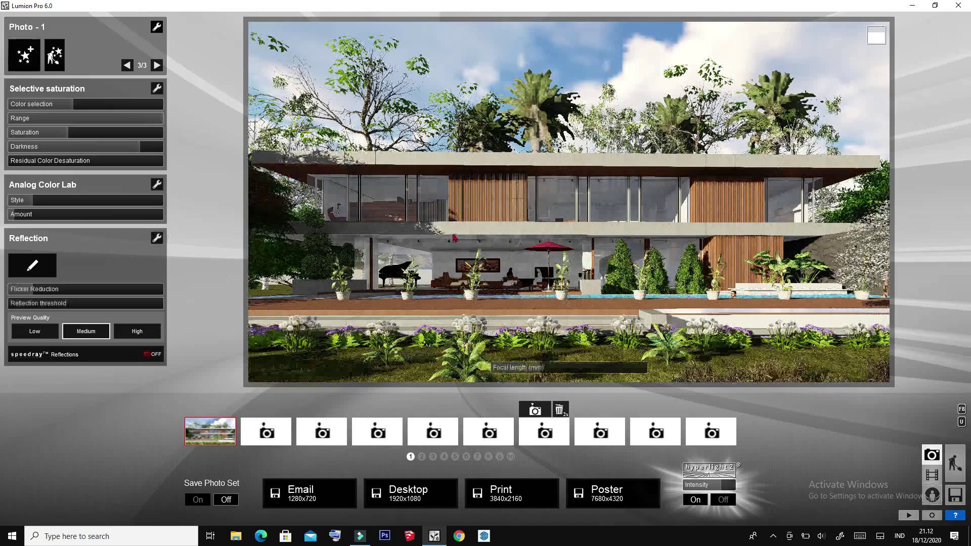
{"action": "left_click", "coordinate": [32, 265]}
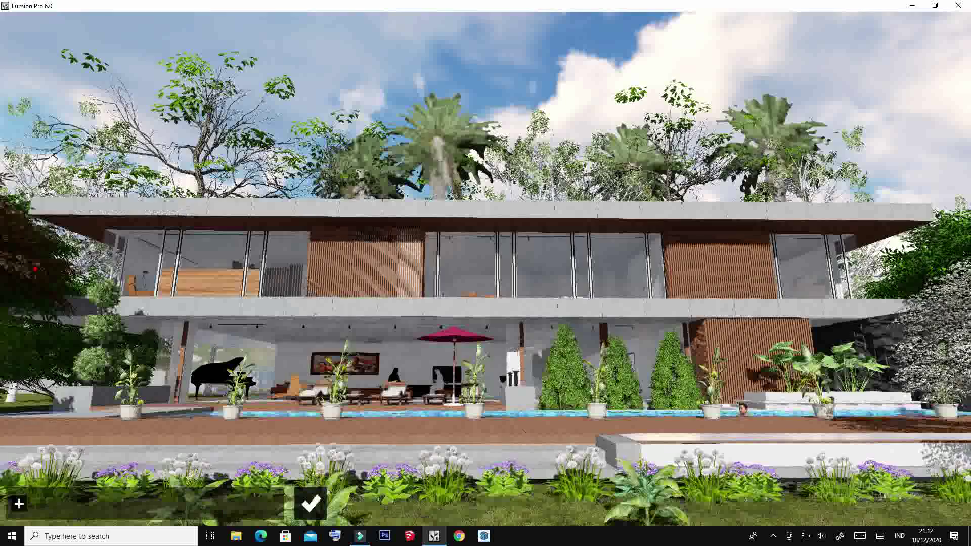
{"action": "left_click", "coordinate": [268, 275]}
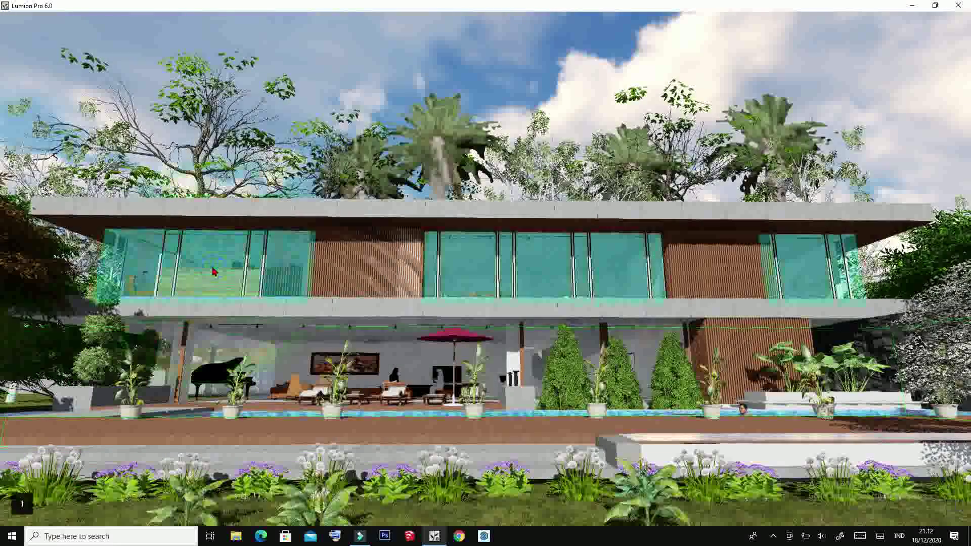
{"action": "left_click", "coordinate": [46, 503]}
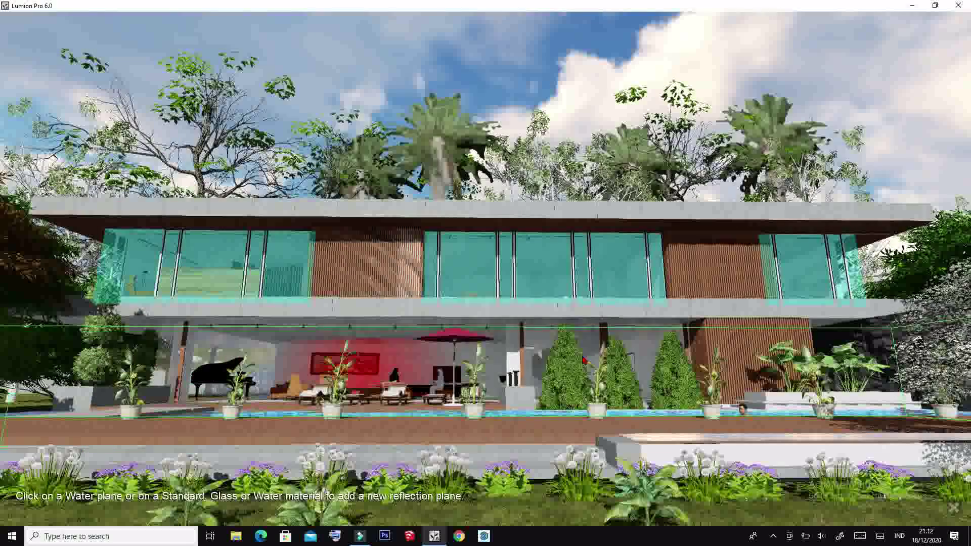
{"action": "left_click", "coordinate": [639, 350]}
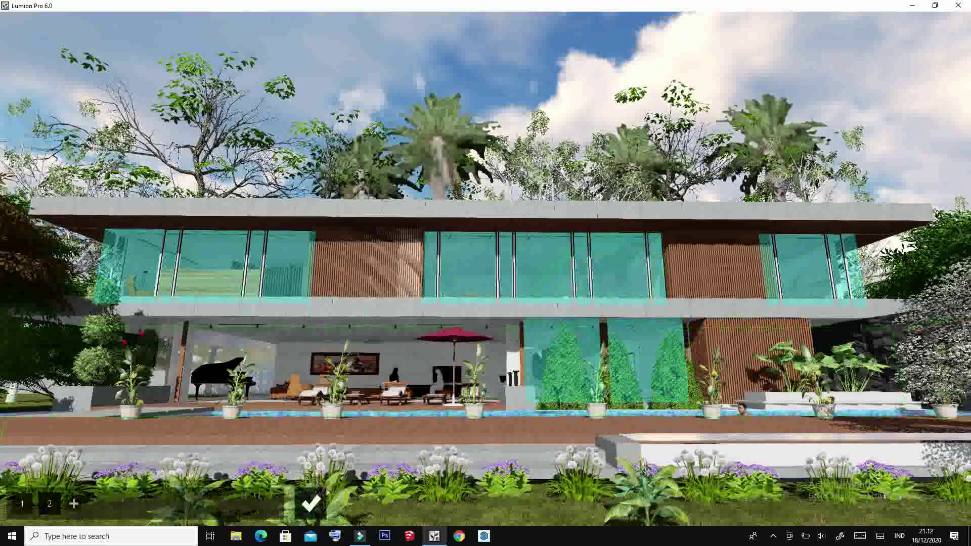
{"action": "left_click", "coordinate": [256, 368]}
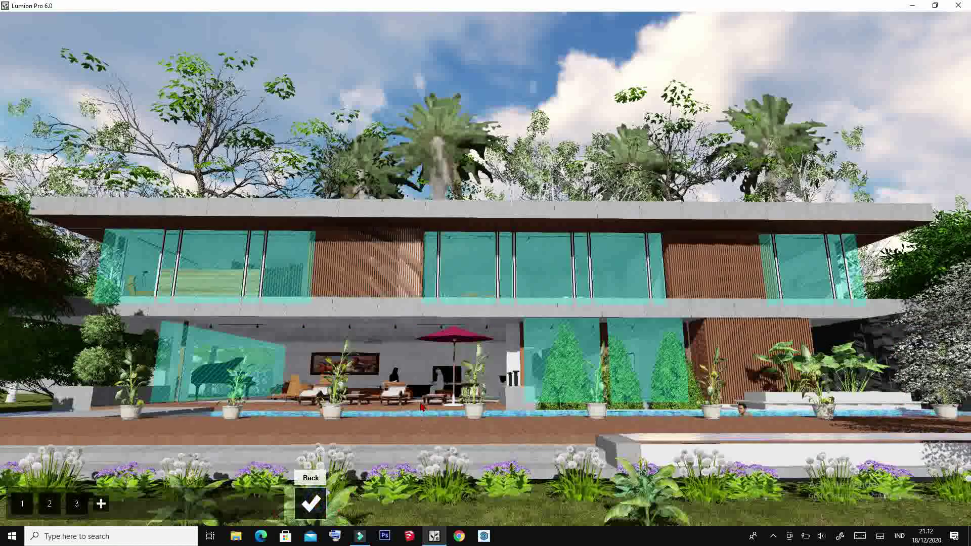
{"action": "left_click", "coordinate": [313, 503]}
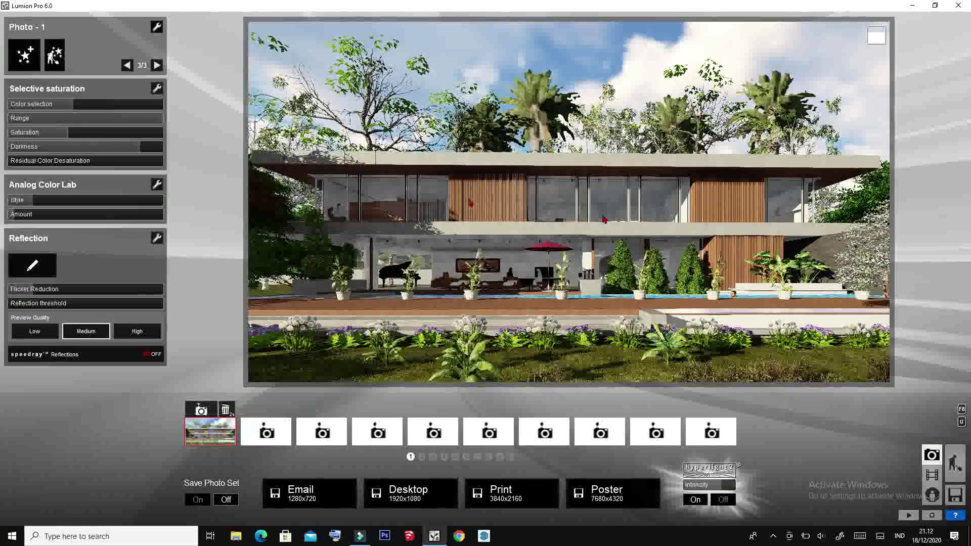
- Place three mangrove trees on the front lawn: left, bottom-centre and right
{"action": "left_click", "coordinate": [954, 462]}
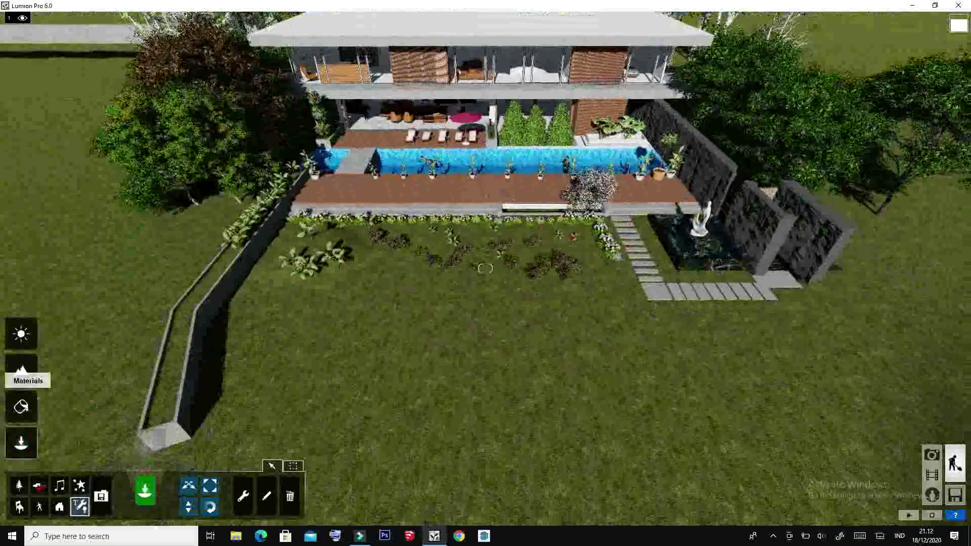
{"action": "left_click", "coordinate": [18, 485]}
{"action": "left_click", "coordinate": [151, 448]}
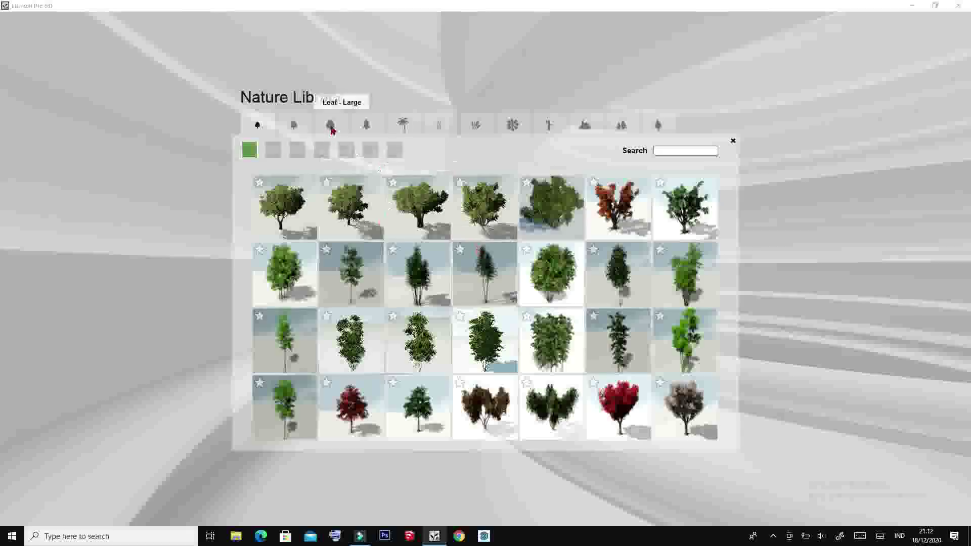
{"action": "left_click", "coordinate": [345, 151]}
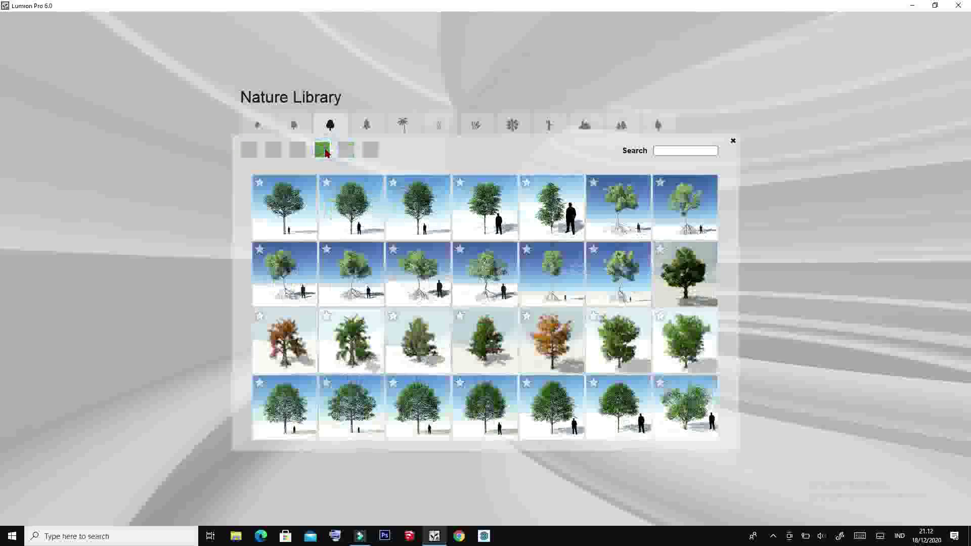
{"action": "left_click", "coordinate": [584, 261]}
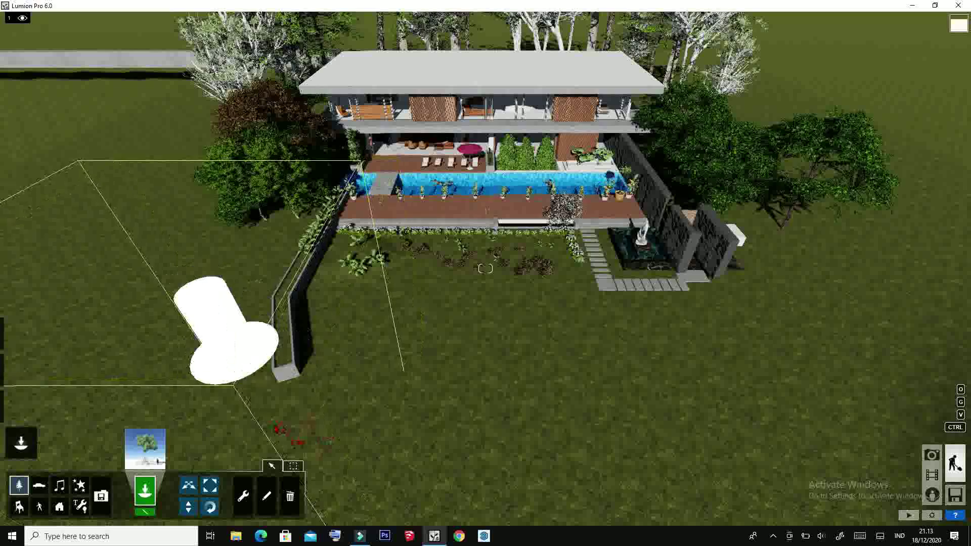
{"action": "left_click", "coordinate": [245, 377]}
{"action": "left_click", "coordinate": [443, 481]}
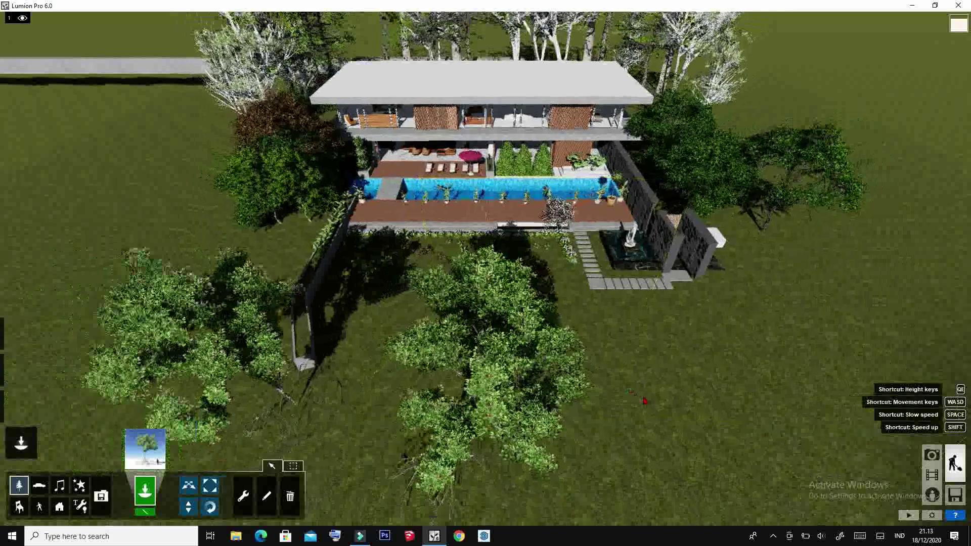
{"action": "scroll", "coordinate": [683, 488], "scroll_direction": "down", "scroll_amount": 3}
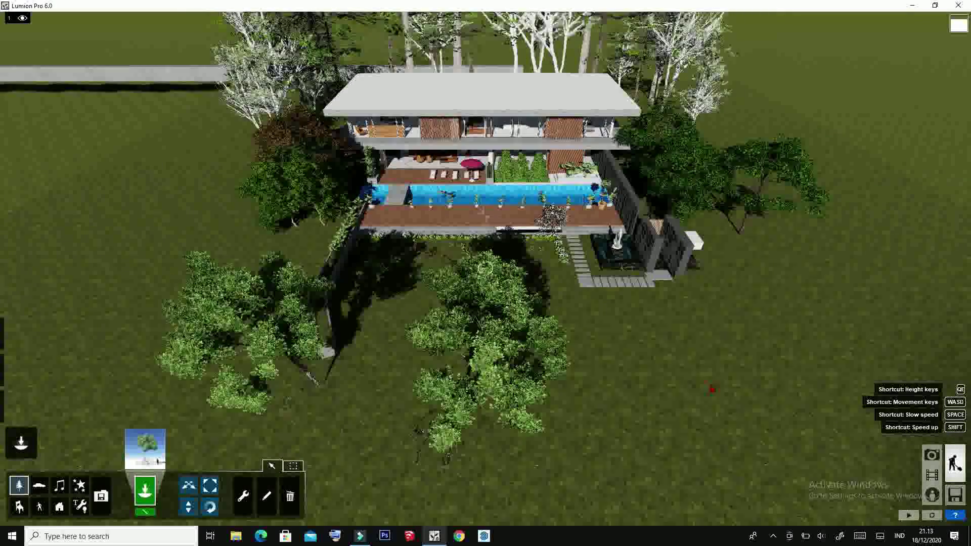
{"action": "left_click", "coordinate": [610, 392]}
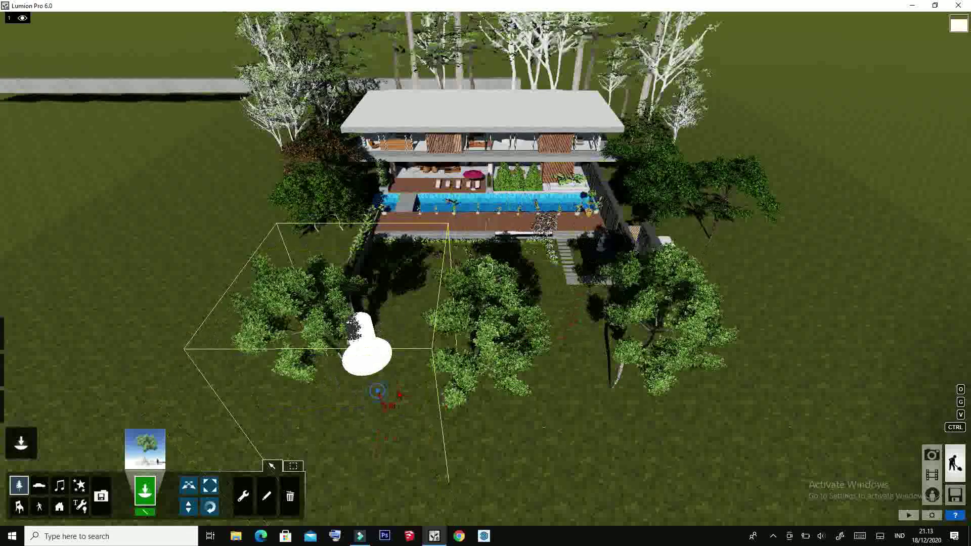
- Move four lawn trees further out from the villa, then return to Photo mode
{"action": "left_click", "coordinate": [188, 485]}
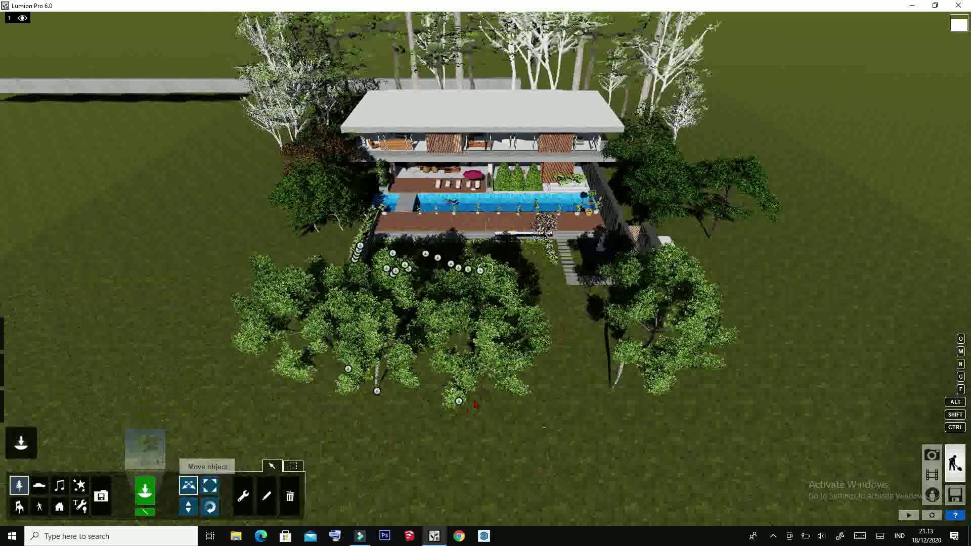
{"action": "left_click_drag", "start_coordinate": [465, 415], "coordinate": [504, 460]}
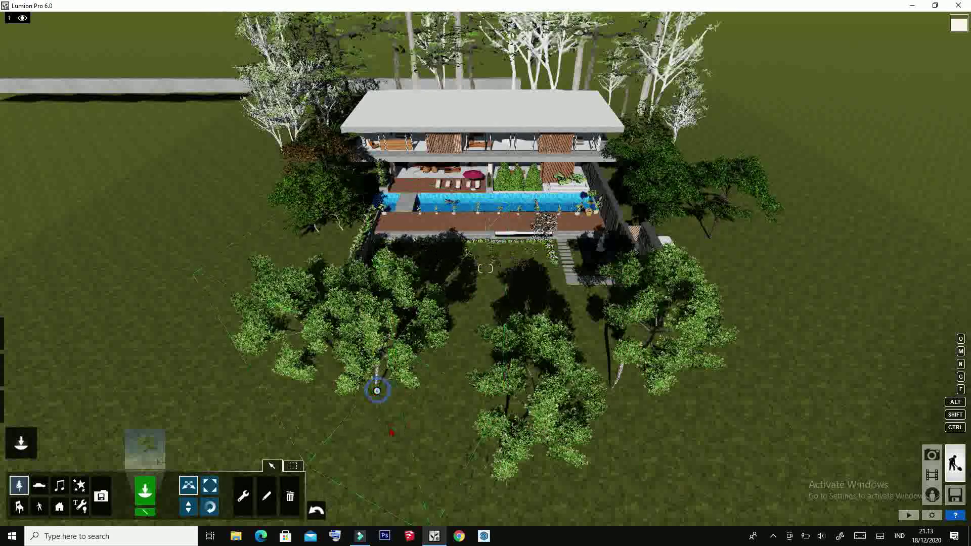
{"action": "left_click_drag", "start_coordinate": [377, 391], "coordinate": [378, 488]}
{"action": "scroll", "coordinate": [485, 268], "scroll_direction": "down", "scroll_amount": 3}
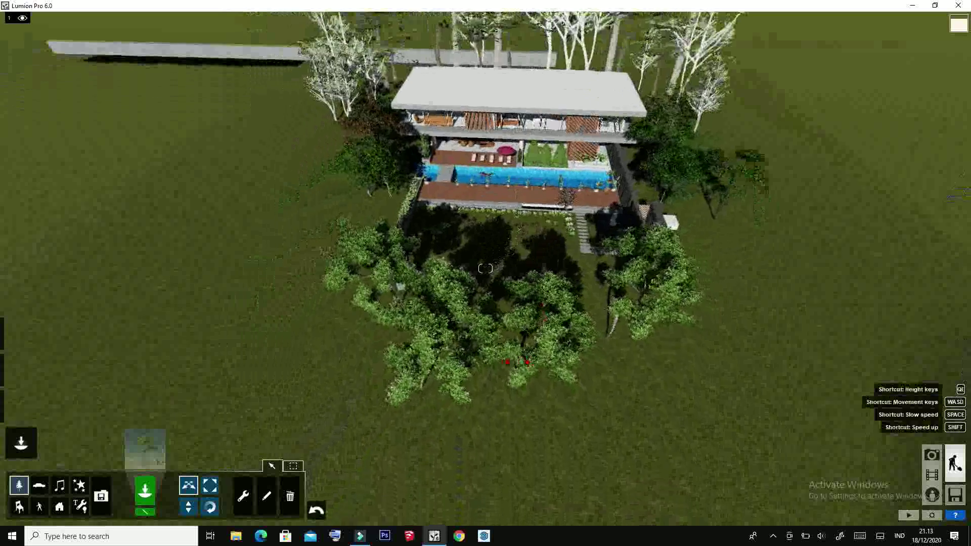
{"action": "left_click_drag", "start_coordinate": [424, 394], "coordinate": [455, 445]}
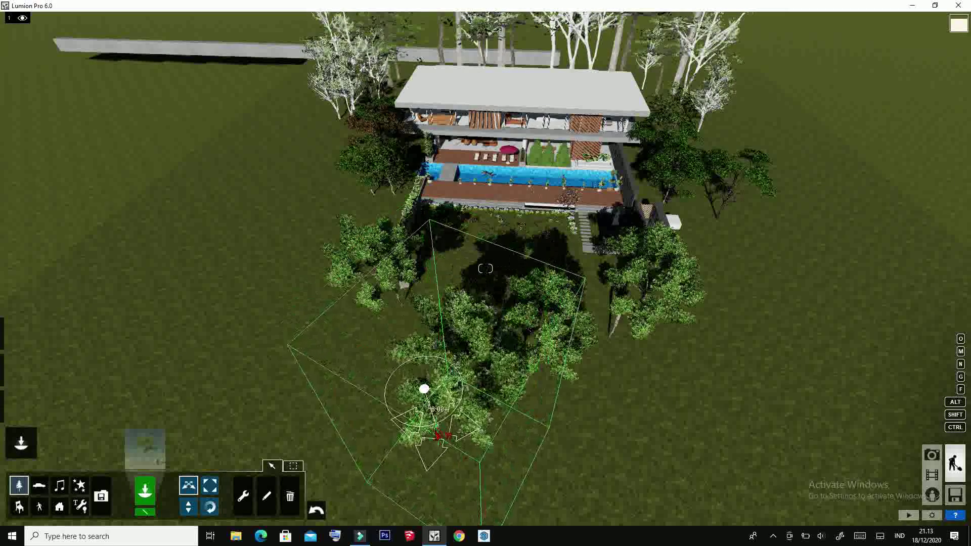
{"action": "left_click_drag", "start_coordinate": [401, 308], "coordinate": [384, 384]}
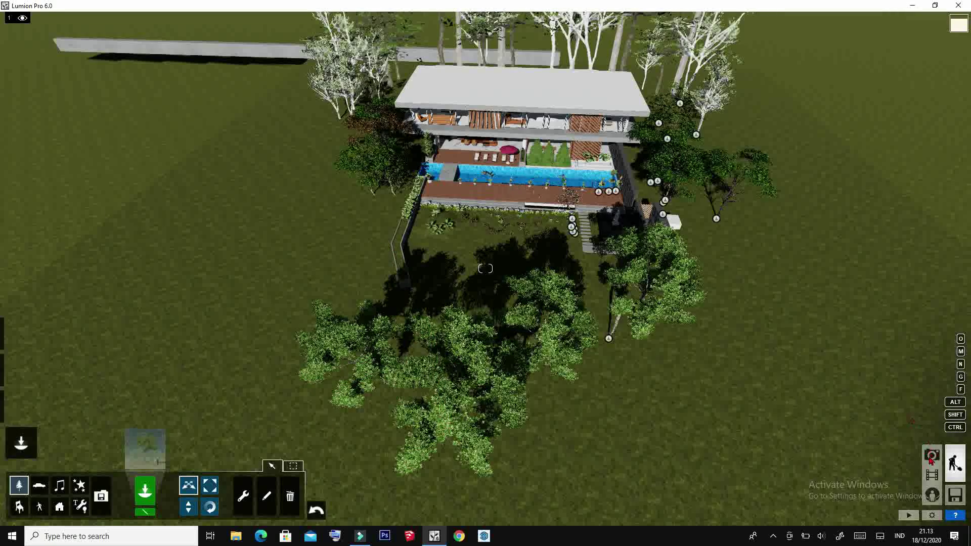
{"action": "left_click", "coordinate": [932, 456]}
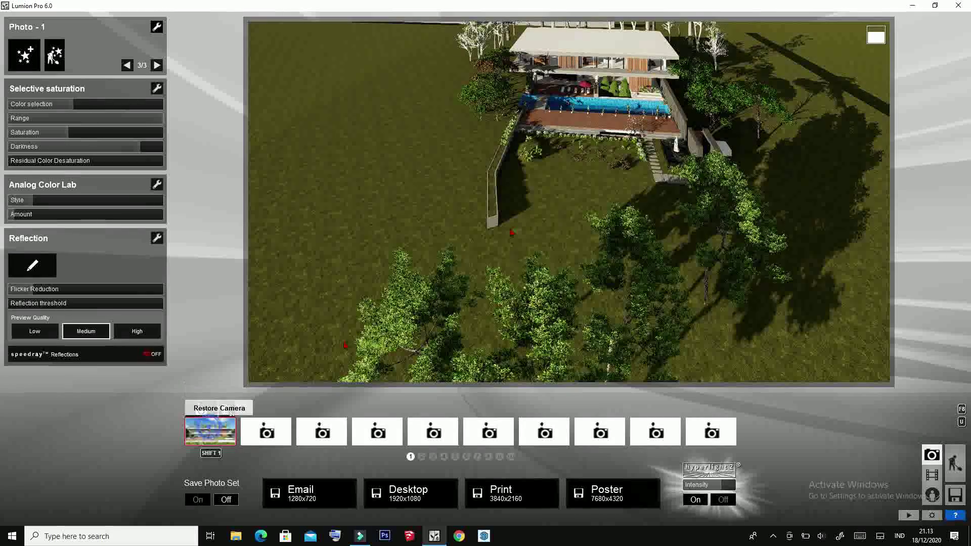
- Restore the saved front view and add Global Illumination with adjusted Sun amount and max effect distance
{"action": "left_click", "coordinate": [209, 430]}
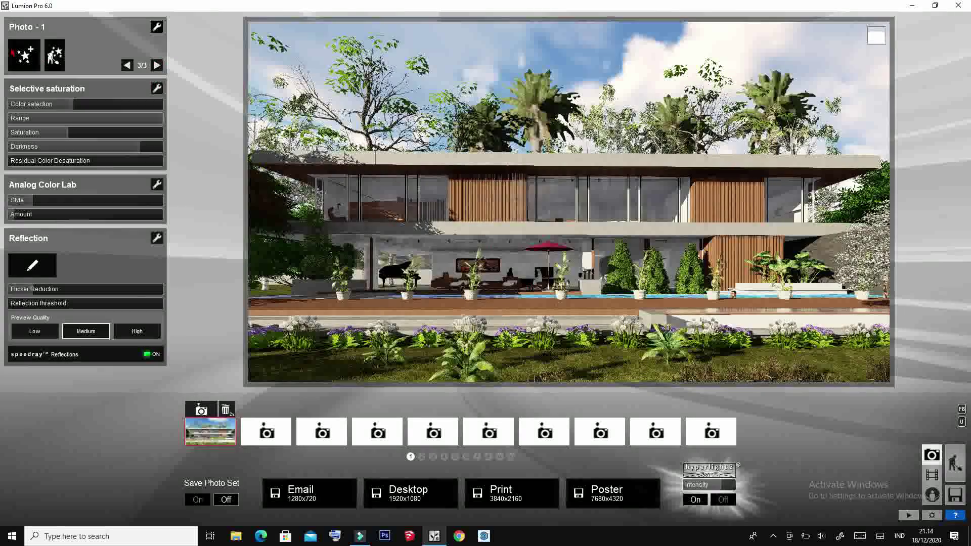
{"action": "left_click", "coordinate": [25, 54]}
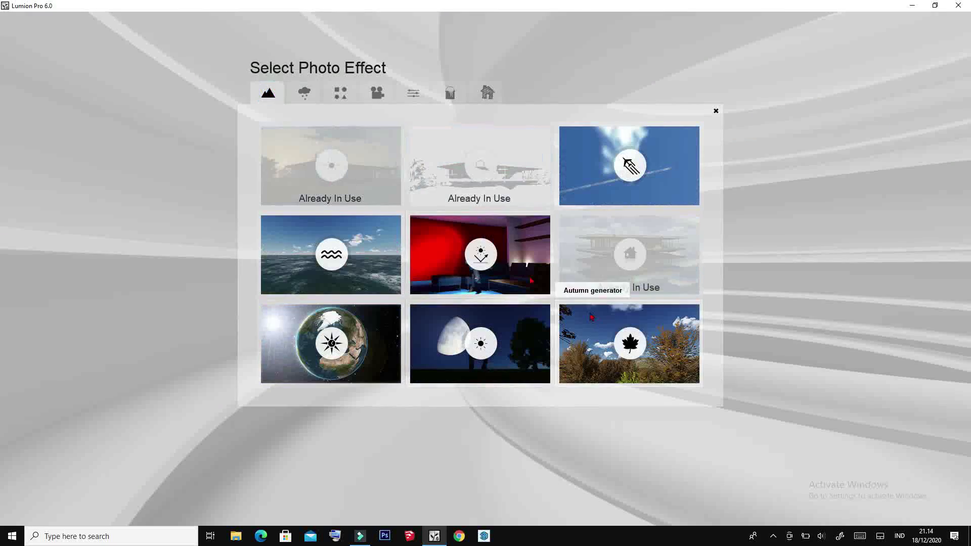
{"action": "left_click", "coordinate": [428, 224]}
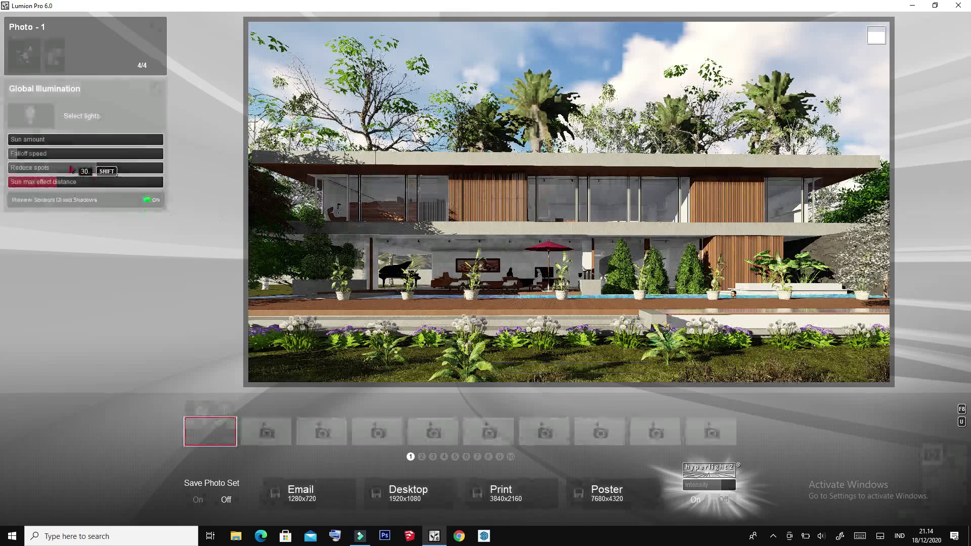
{"action": "mouse_move", "coordinate": [41, 143]}
{"action": "left_mouse_down"}
{"action": "mouse_move", "coordinate": [59, 146]}
{"action": "mouse_move", "coordinate": [49, 145]}
{"action": "left_mouse_up"}
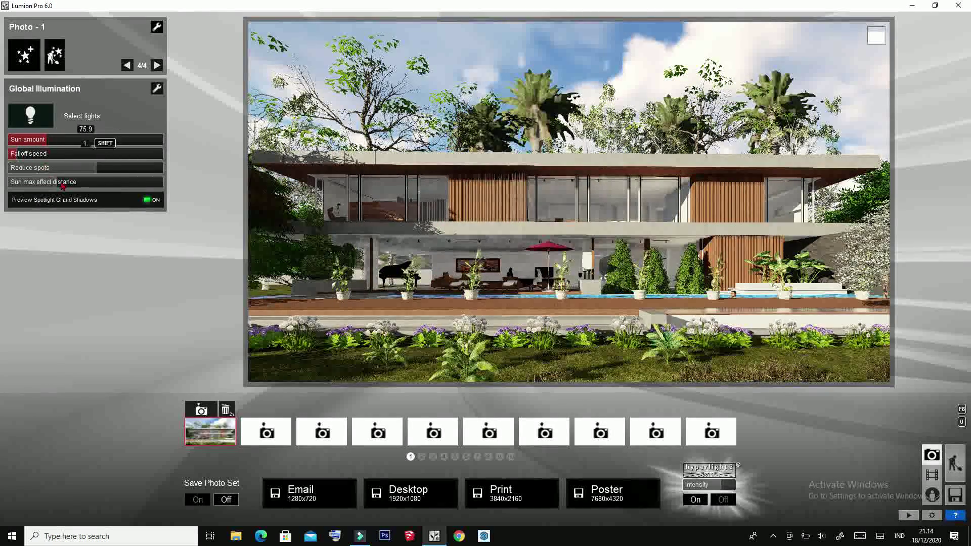
{"action": "left_click_drag", "start_coordinate": [62, 187], "coordinate": [56, 183]}
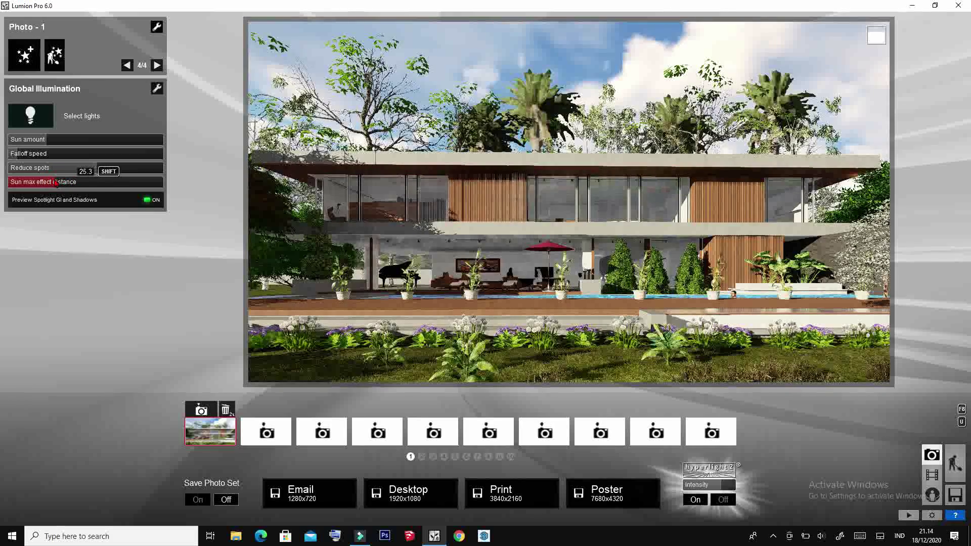
{"action": "left_click", "coordinate": [24, 55]}
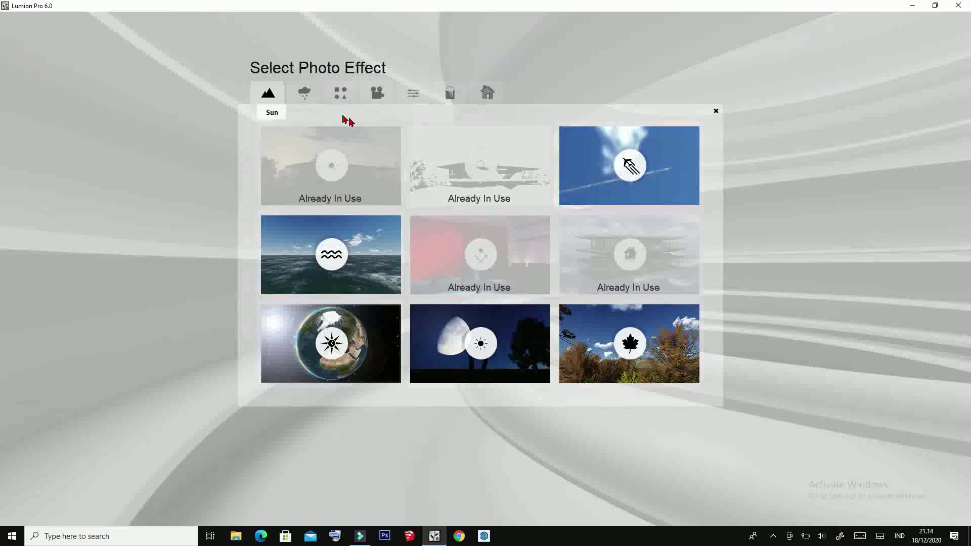
{"action": "left_click", "coordinate": [305, 92]}
{"action": "left_click", "coordinate": [340, 94]}
{"action": "left_click", "coordinate": [377, 93]}
{"action": "left_click", "coordinate": [413, 95]}
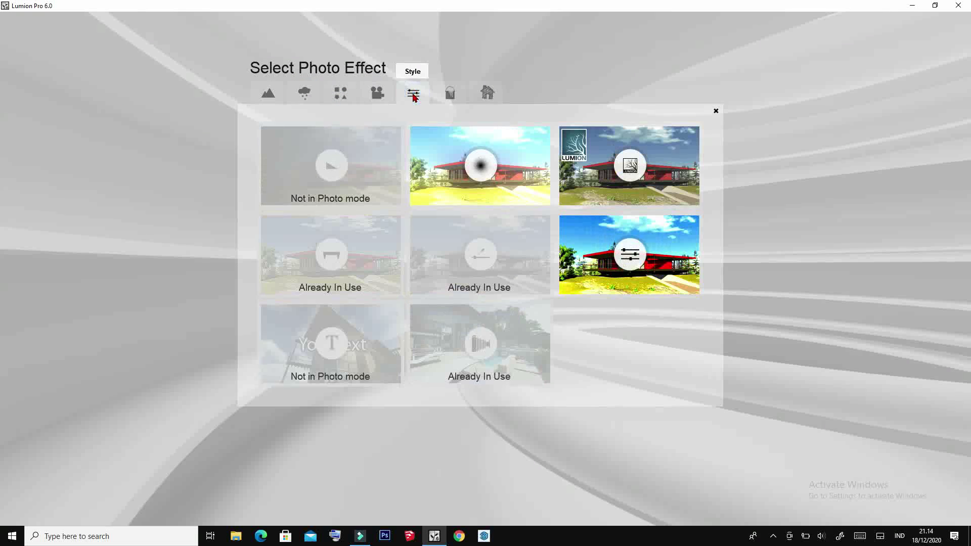
{"action": "left_click", "coordinate": [450, 97]}
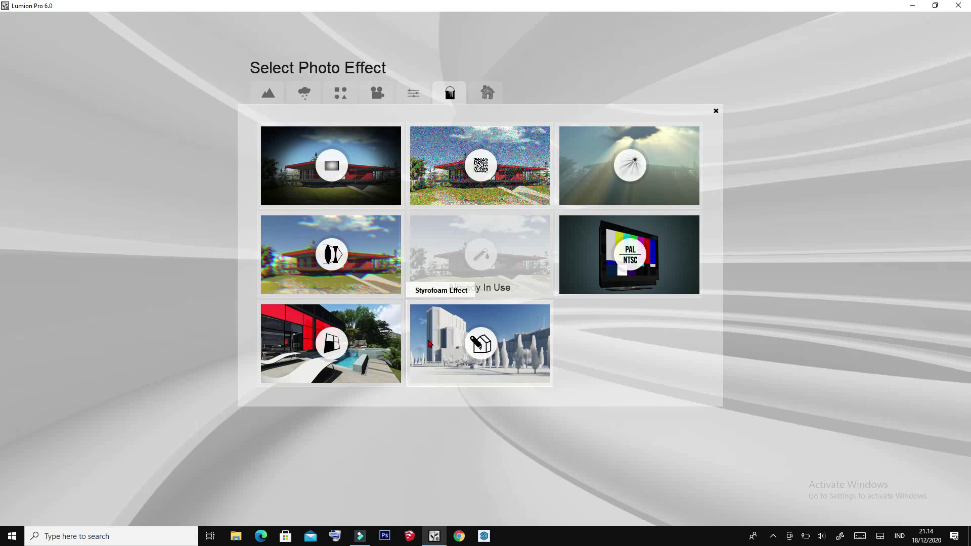
{"action": "left_click", "coordinate": [485, 95]}
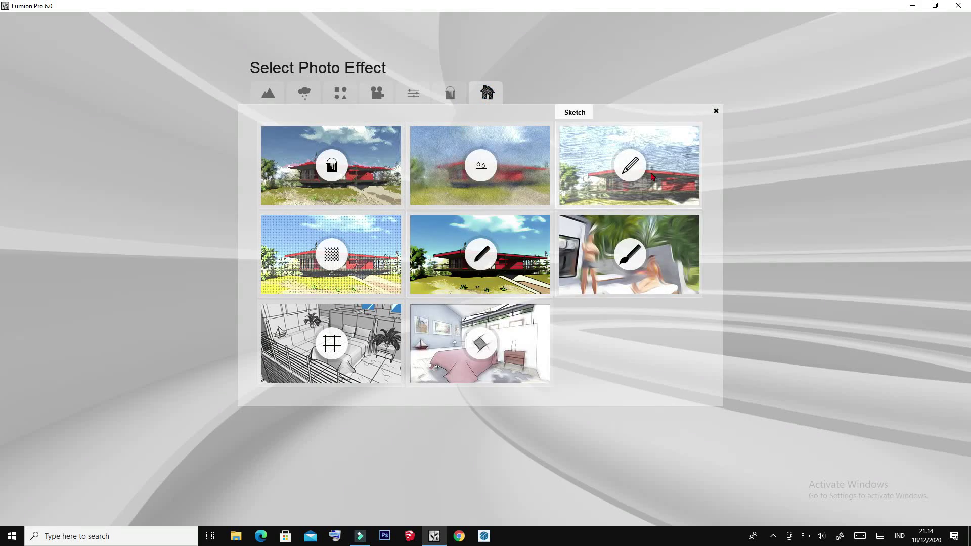
{"action": "key", "text": "Escape"}
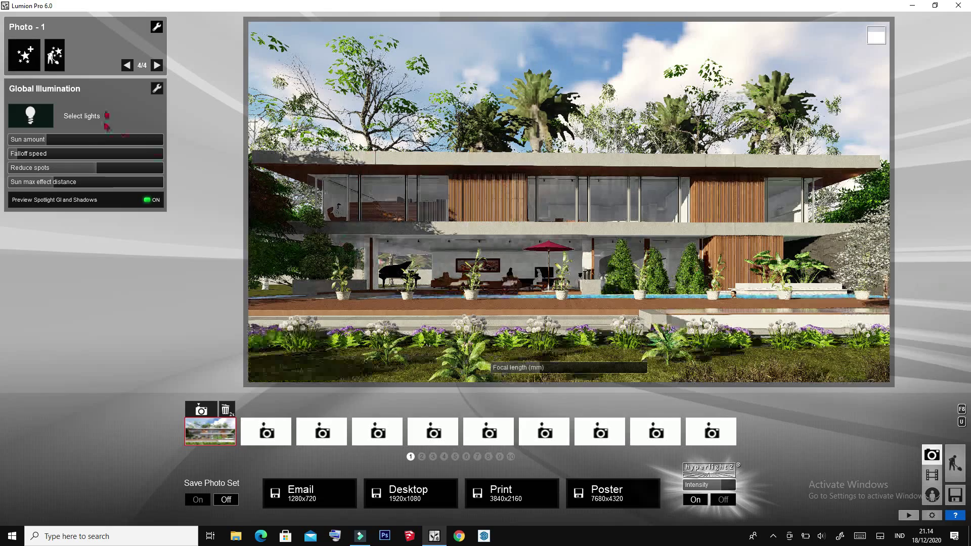
- Set the sun height to 0.3 and turn off the Spotlight GI preview
{"action": "left_click", "coordinate": [128, 65]}
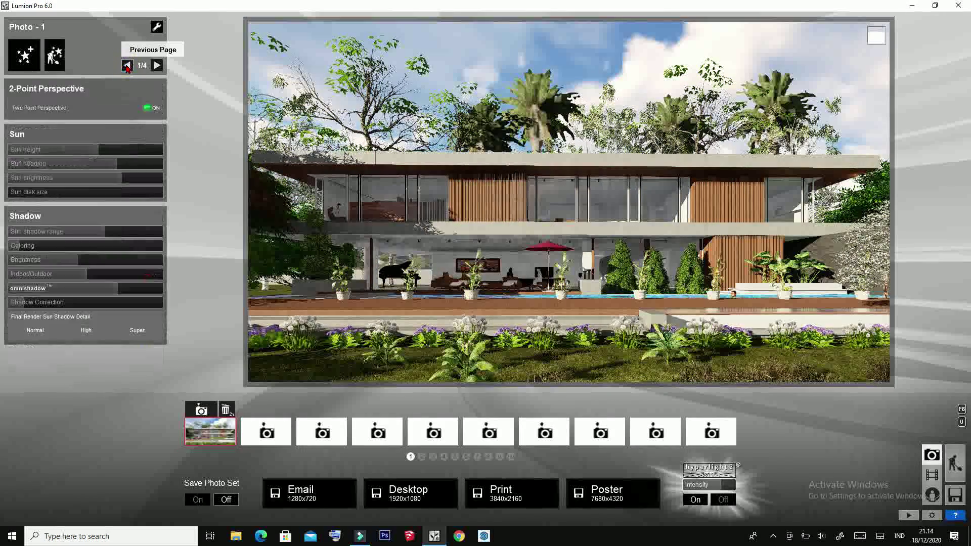
{"action": "left_click_drag", "start_coordinate": [100, 155], "coordinate": [103, 155]}
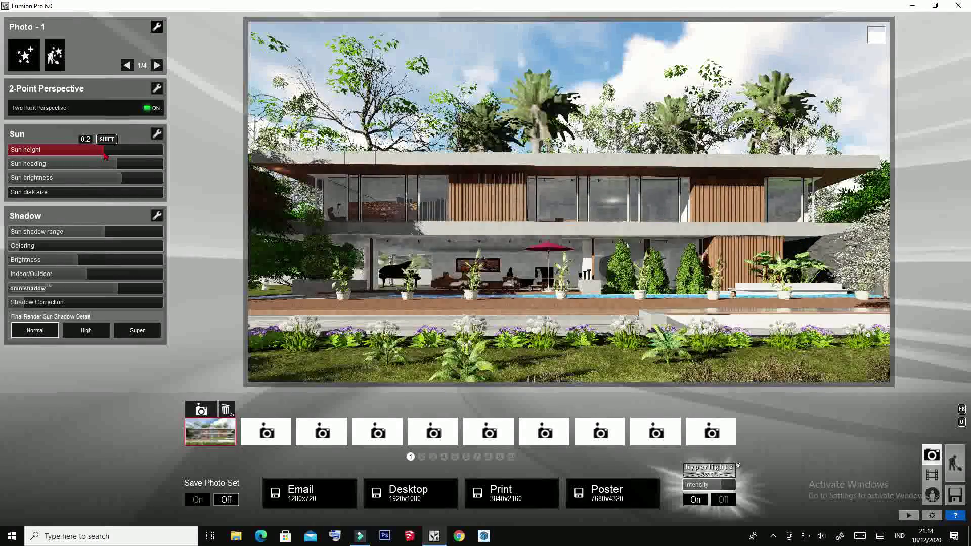
{"action": "left_click", "coordinate": [109, 156]}
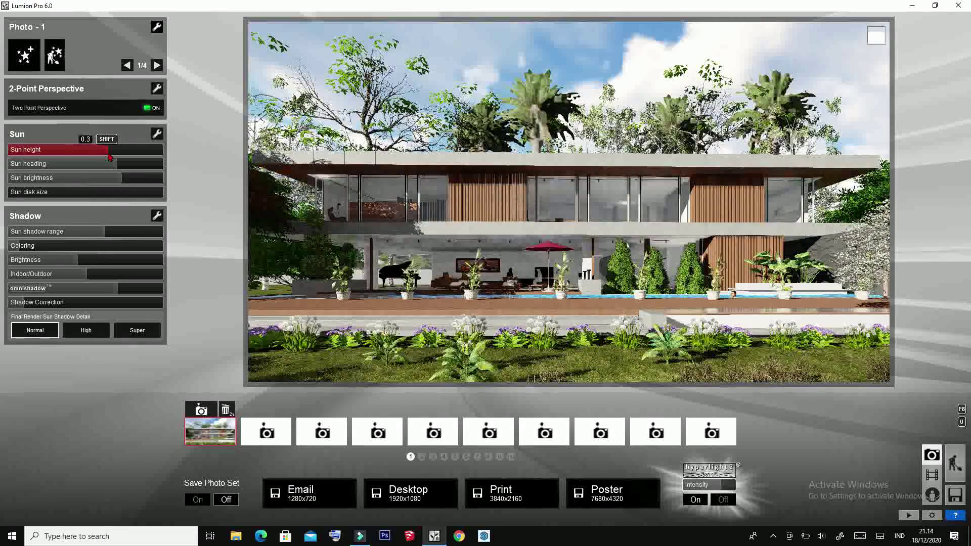
{"action": "left_click", "coordinate": [156, 66]}
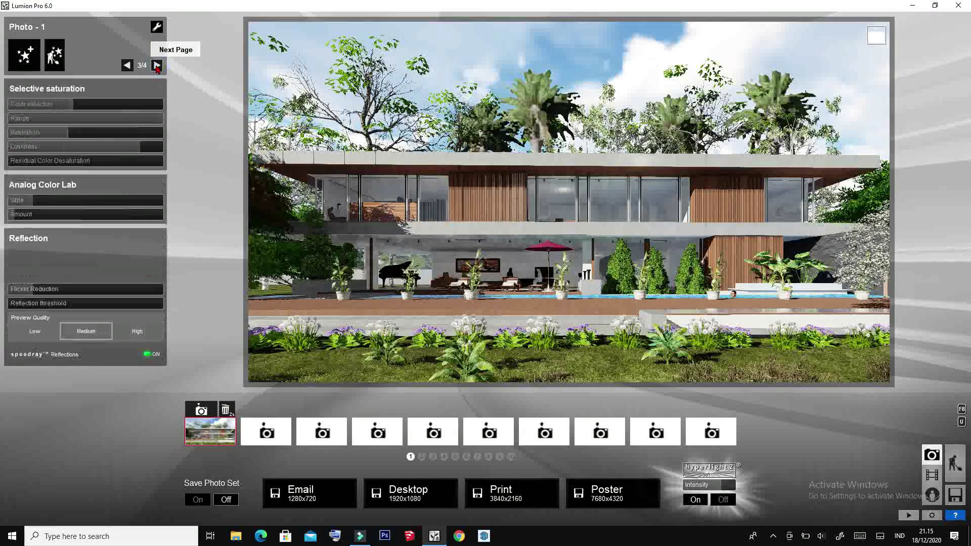
{"action": "left_click", "coordinate": [156, 65]}
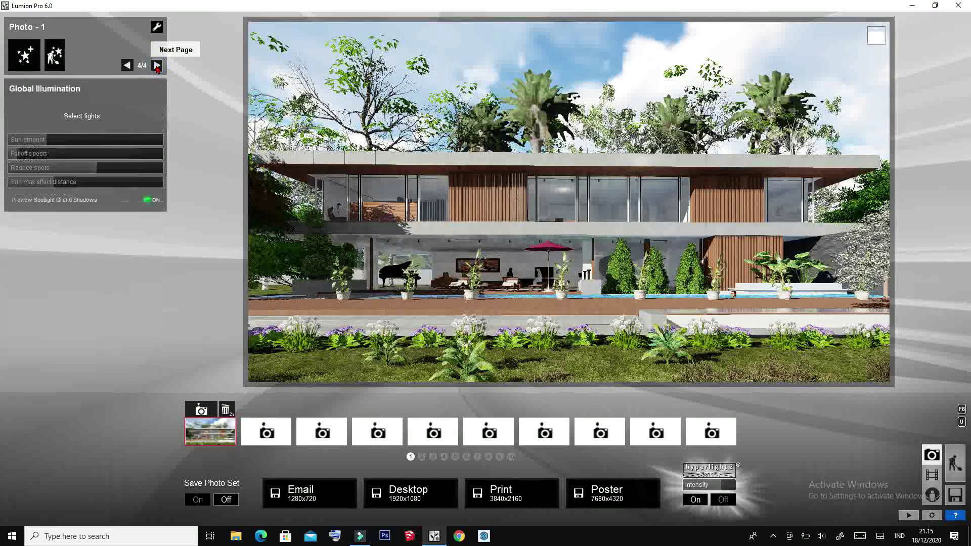
{"action": "left_click", "coordinate": [147, 201]}
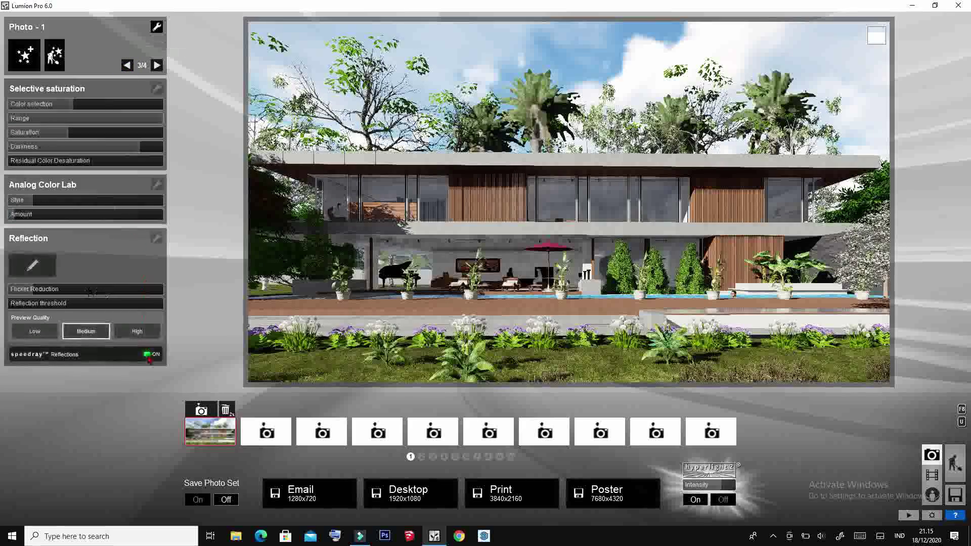
- Lower the sun heading to shift the shadows and set sun brightness to 0.7
{"action": "left_click", "coordinate": [127, 65]}
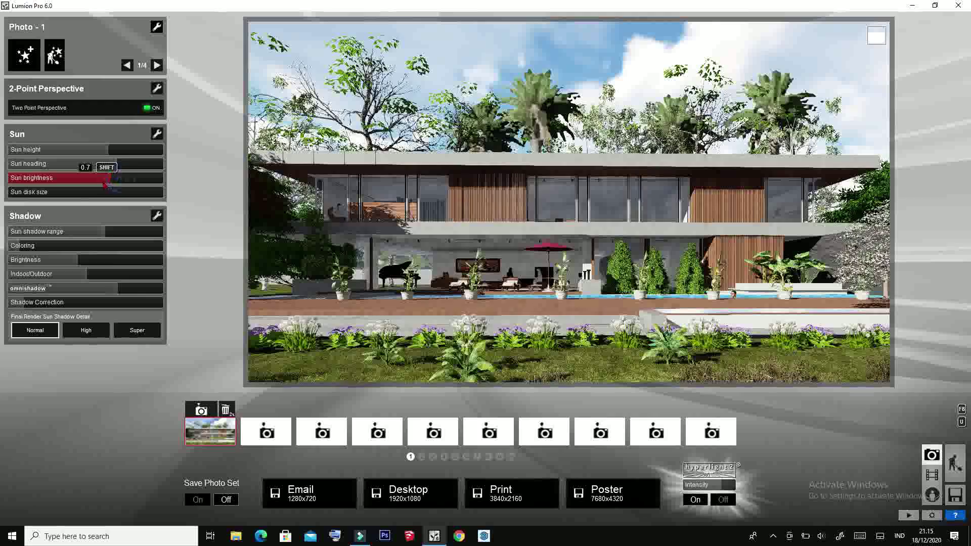
{"action": "left_click_drag", "start_coordinate": [105, 184], "coordinate": [80, 200]}
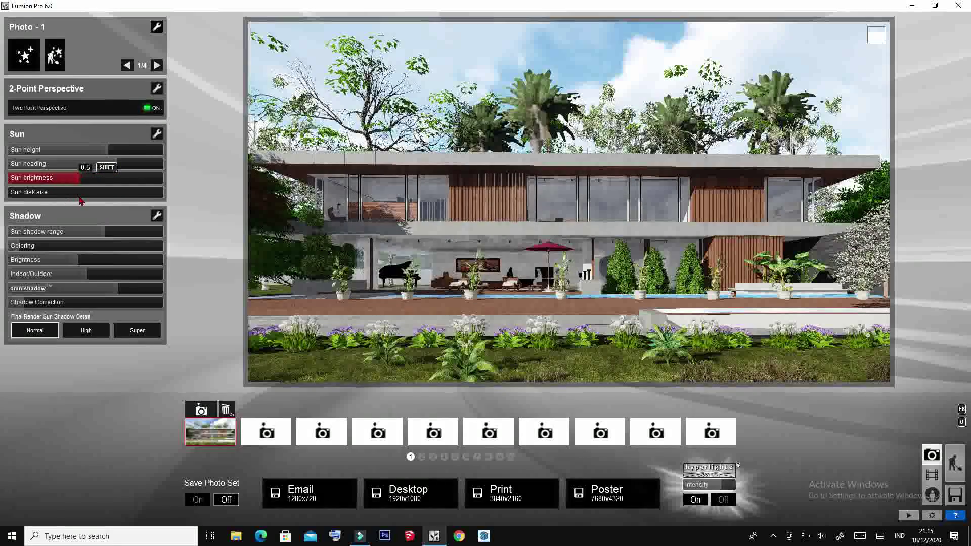
{"action": "left_click_drag", "start_coordinate": [96, 164], "coordinate": [102, 172]}
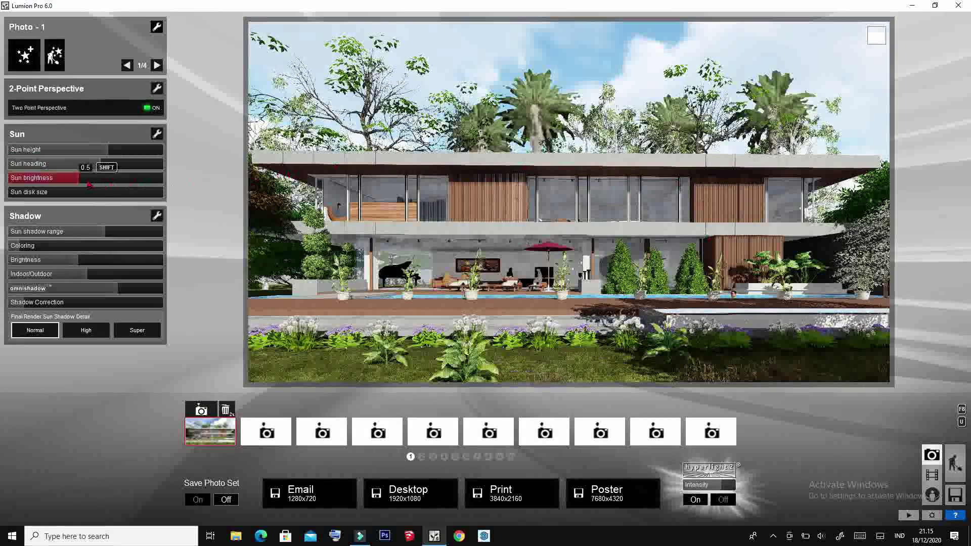
{"action": "left_click_drag", "start_coordinate": [114, 184], "coordinate": [112, 158]}
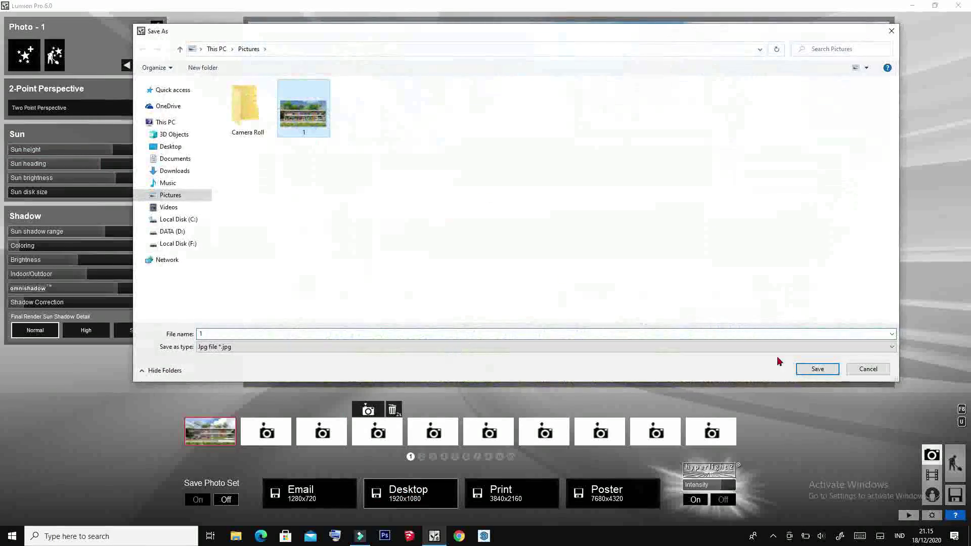
- Render the 1920×1080 photo and overwrite the existing image file
{"action": "left_click", "coordinate": [817, 369]}
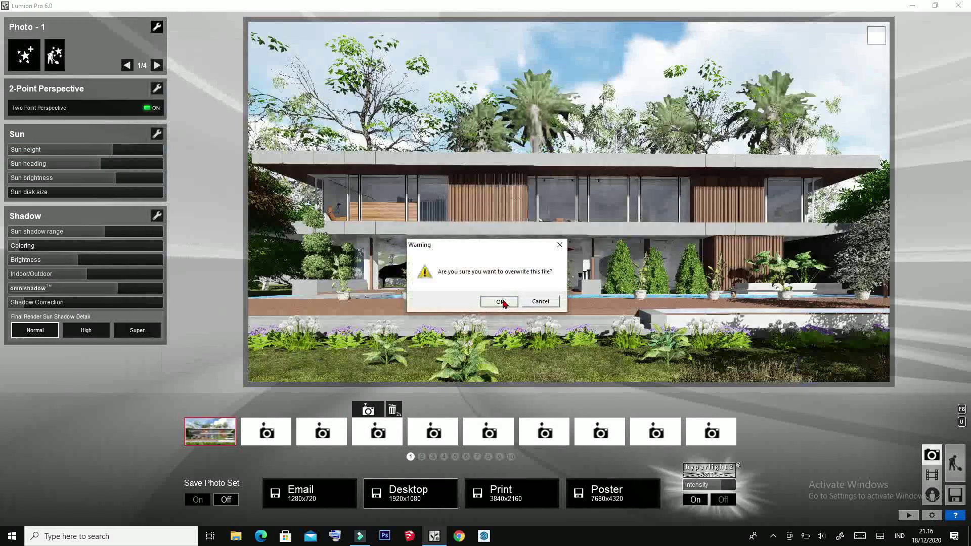
{"action": "left_click", "coordinate": [503, 301]}
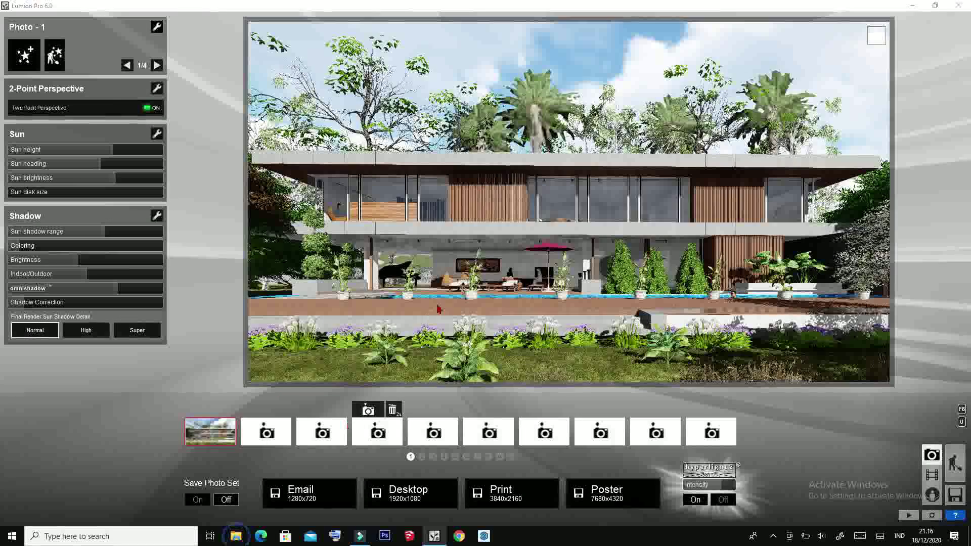
- View the re-rendered 1.jpg from Pictures in Photos, then close Photos and Explorer
{"action": "key", "text": "super+e"}
{"action": "left_click", "coordinate": [238, 149]}
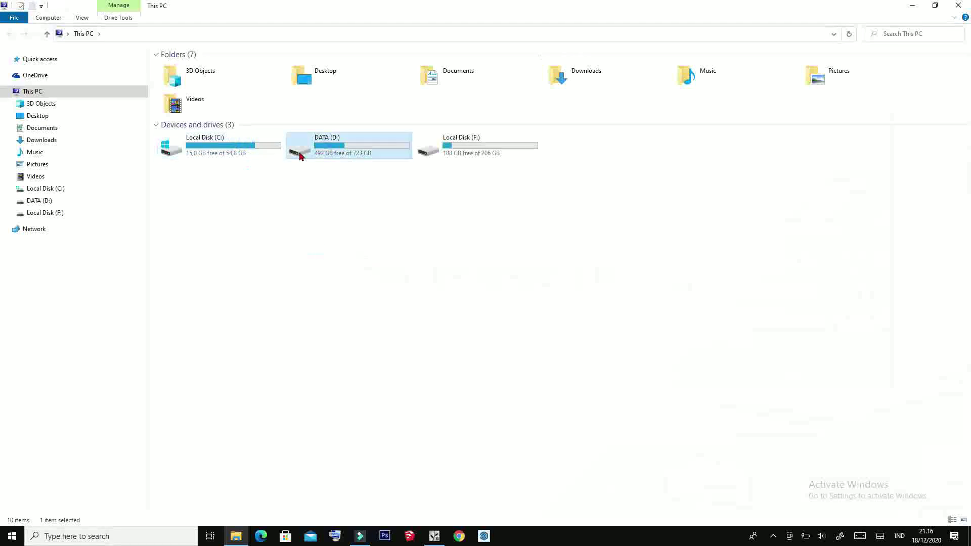
{"action": "left_click", "coordinate": [30, 164]}
{"action": "double_click", "coordinate": [237, 81]}
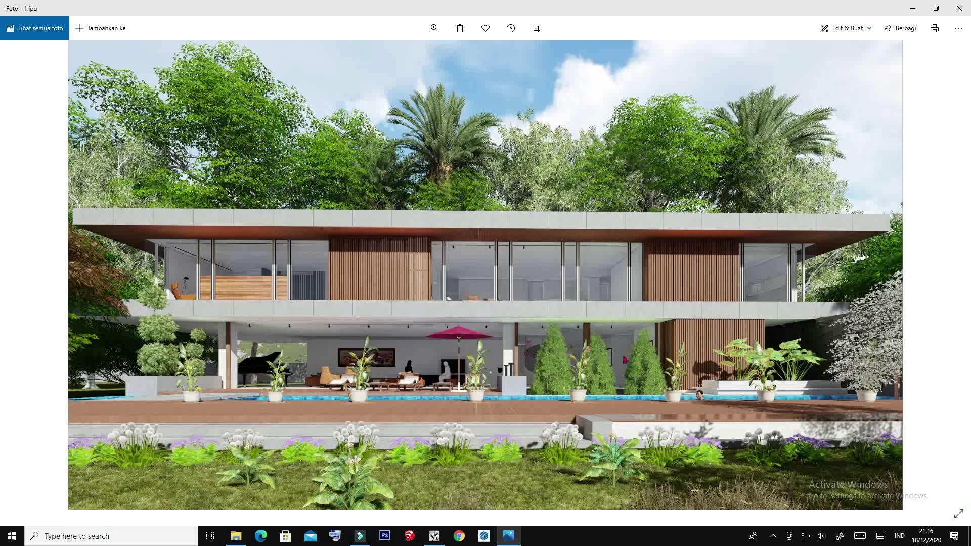
{"action": "left_click", "coordinate": [959, 8]}
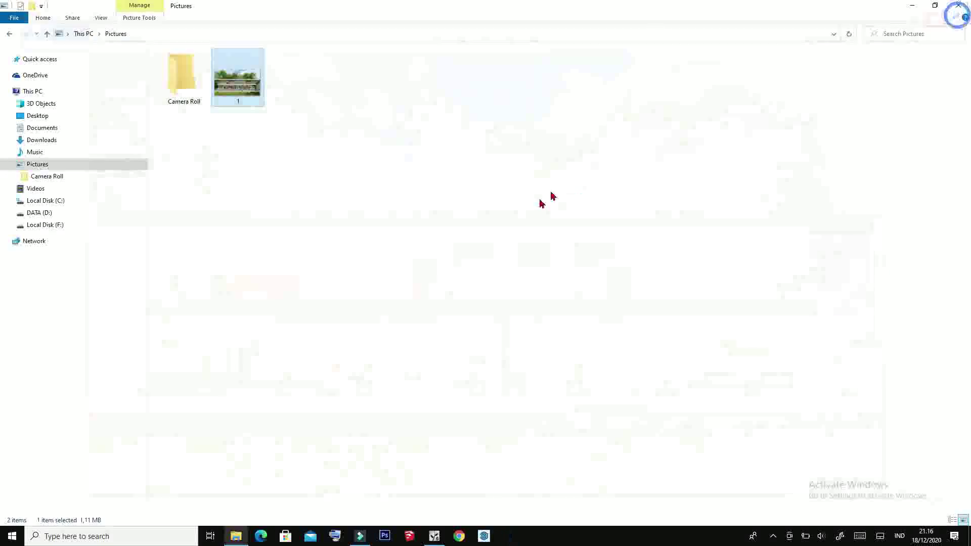
{"action": "left_click", "coordinate": [959, 5]}
- Show the Global Illumination page and render the desktop-resolution photo over image 1
{"action": "left_click", "coordinate": [157, 66]}
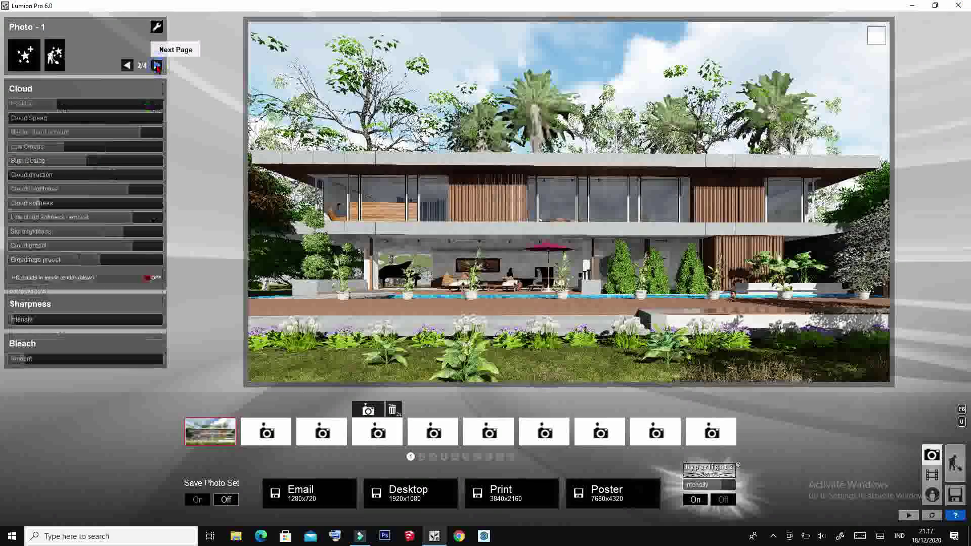
{"action": "left_click", "coordinate": [157, 65]}
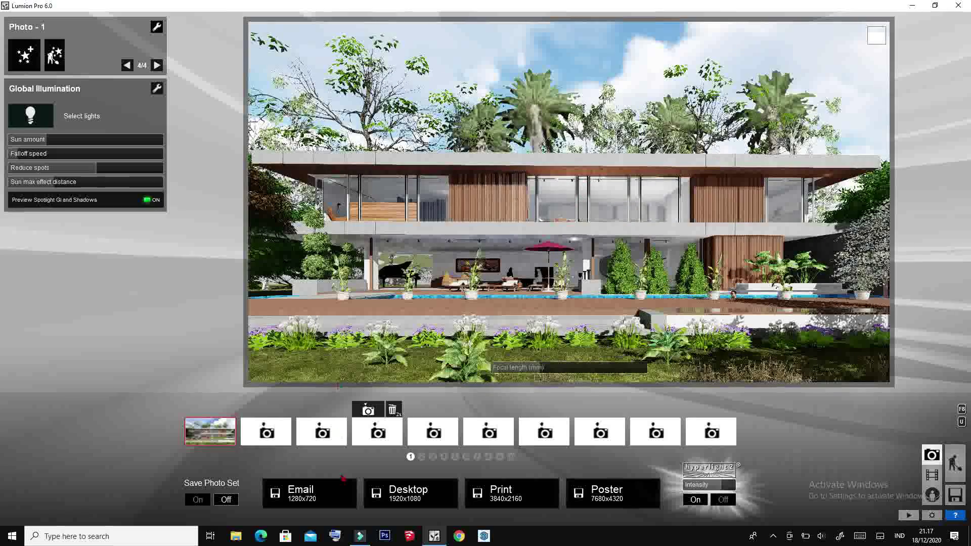
{"action": "left_click", "coordinate": [407, 492]}
{"action": "left_click", "coordinate": [305, 114]}
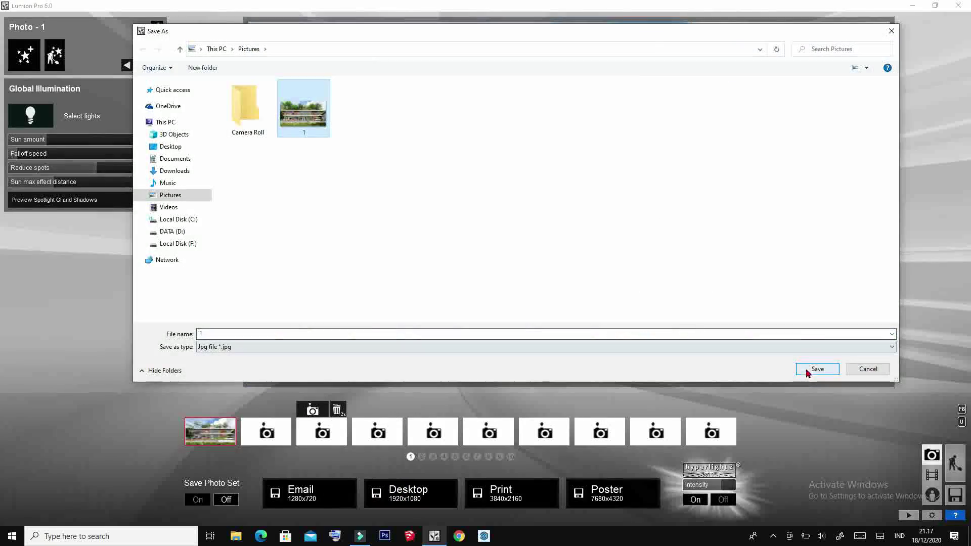
{"action": "left_click", "coordinate": [817, 368]}
{"action": "left_click", "coordinate": [506, 304]}
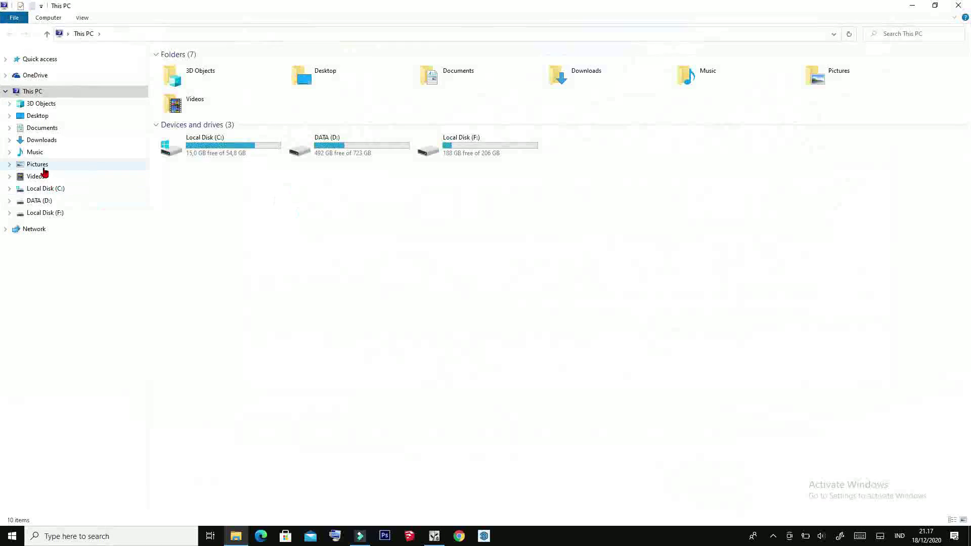
- Check the newest 1.jpg full-size in Photos, then close Photos and the Pictures folder
{"action": "left_click", "coordinate": [35, 163]}
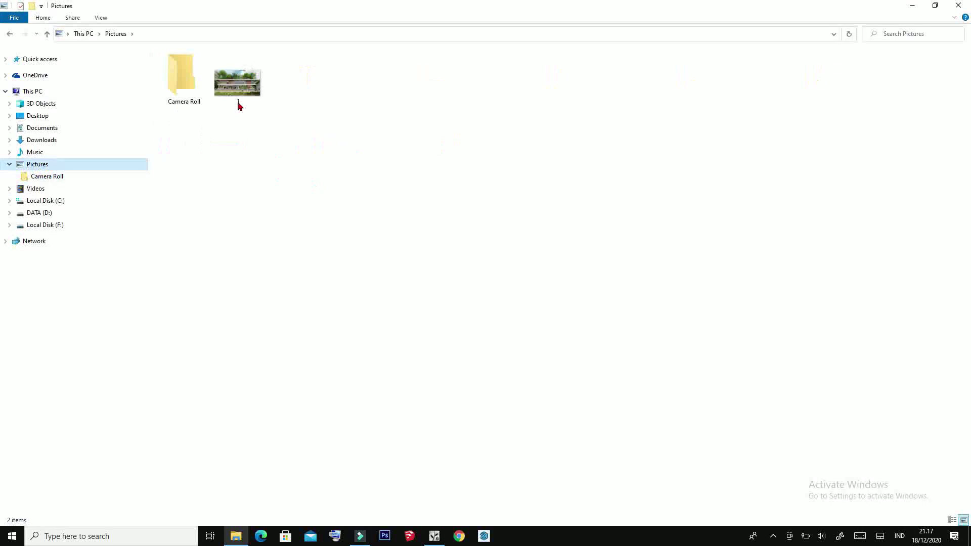
{"action": "double_click", "coordinate": [240, 105]}
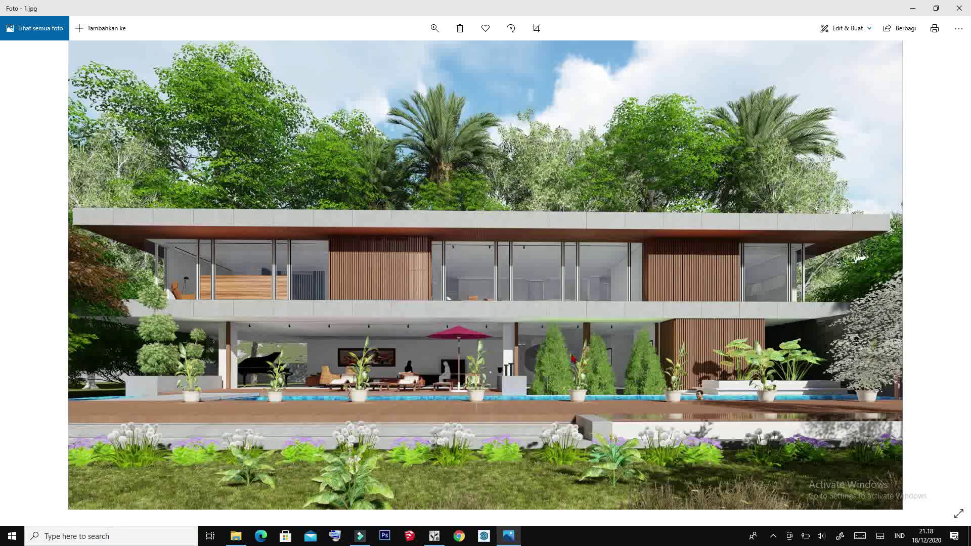
{"action": "left_click", "coordinate": [959, 14]}
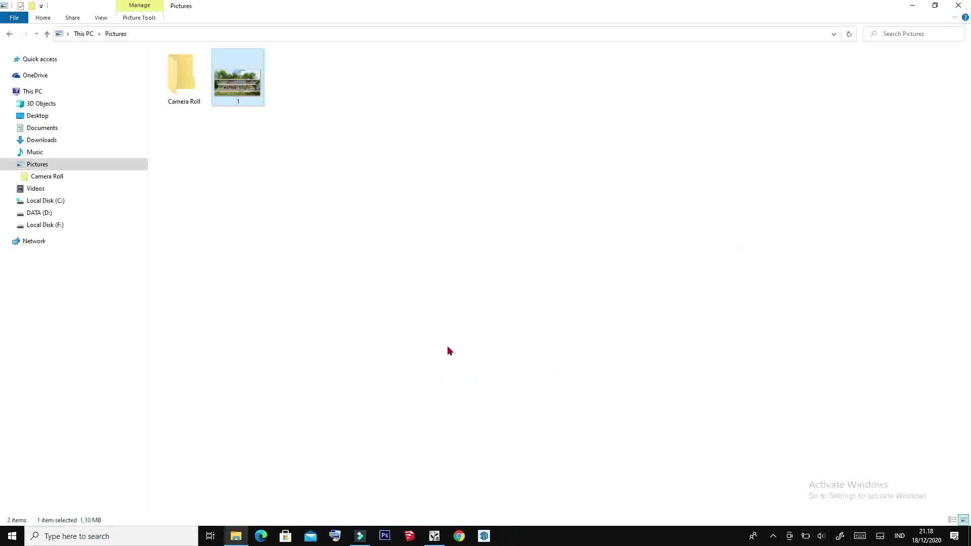
{"action": "left_click", "coordinate": [958, 6]}
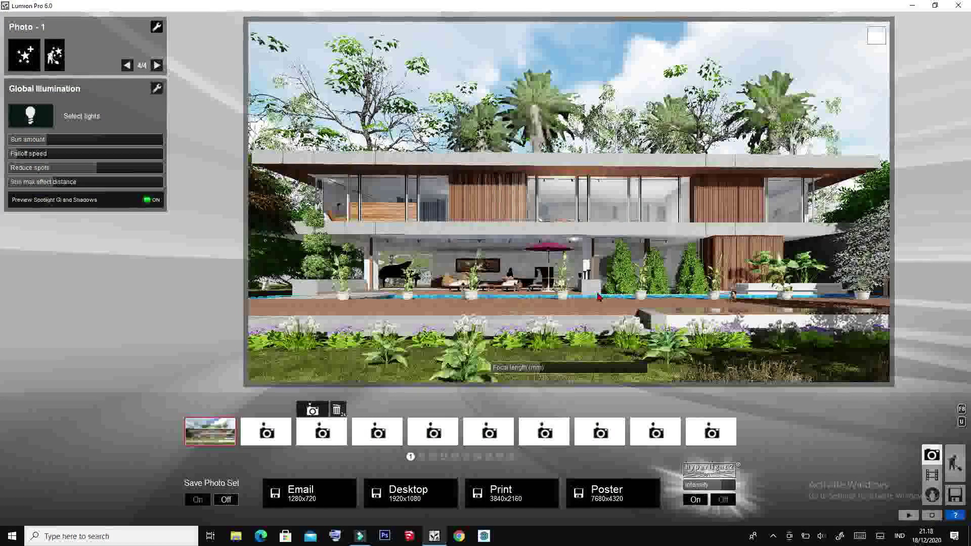
- Rotate and slide the camera to an angled villa view with plants in the foreground
{"action": "right_click_drag", "start_coordinate": [596, 296], "coordinate": [637, 298]}
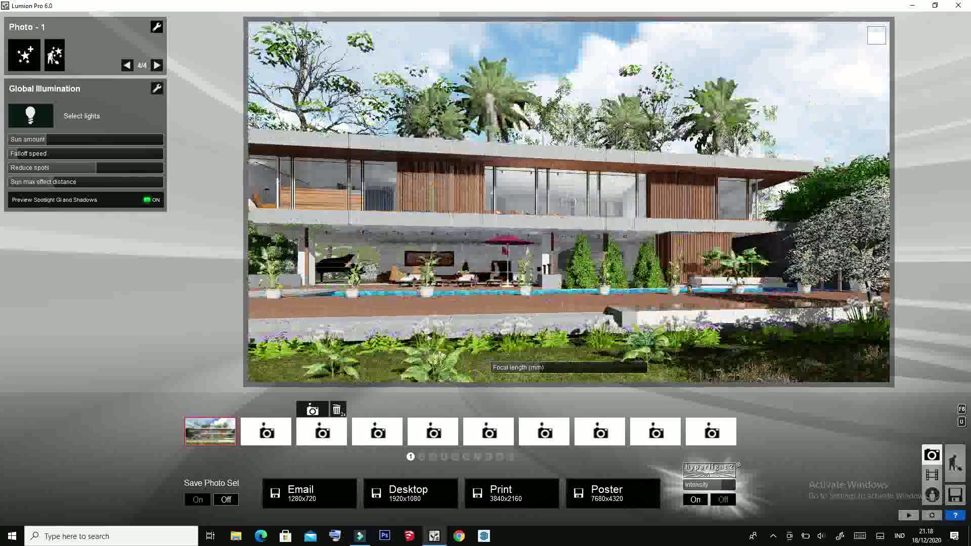
{"action": "left_click", "coordinate": [127, 64]}
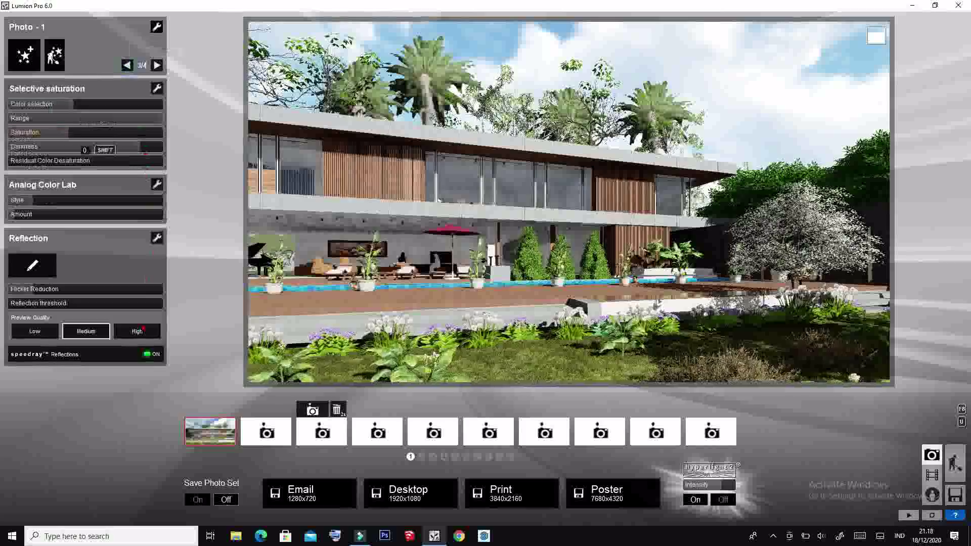
{"action": "scroll", "coordinate": [569, 202], "scroll_direction": "up", "scroll_amount": 5}
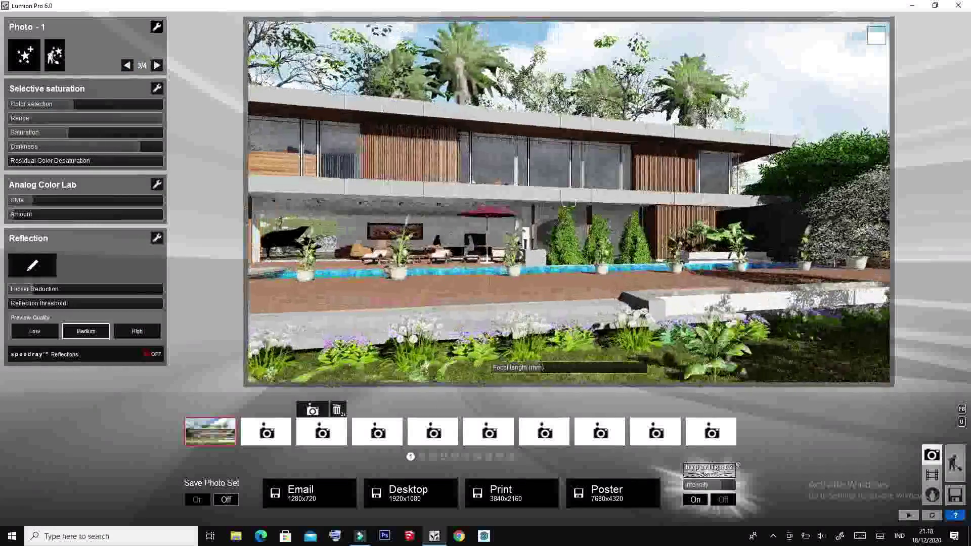
{"action": "scroll", "coordinate": [568, 202], "scroll_direction": "down", "scroll_amount": 5}
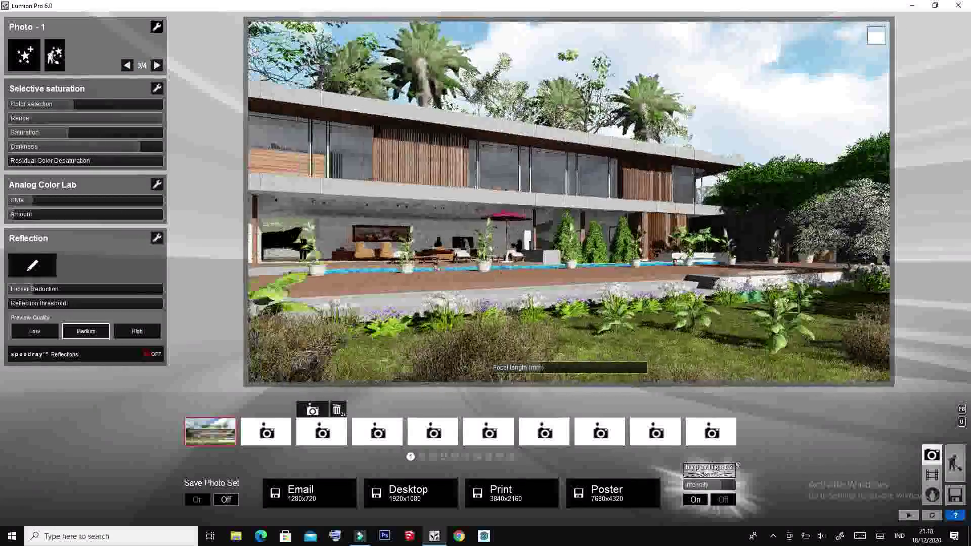
{"action": "key", "text": "a"}
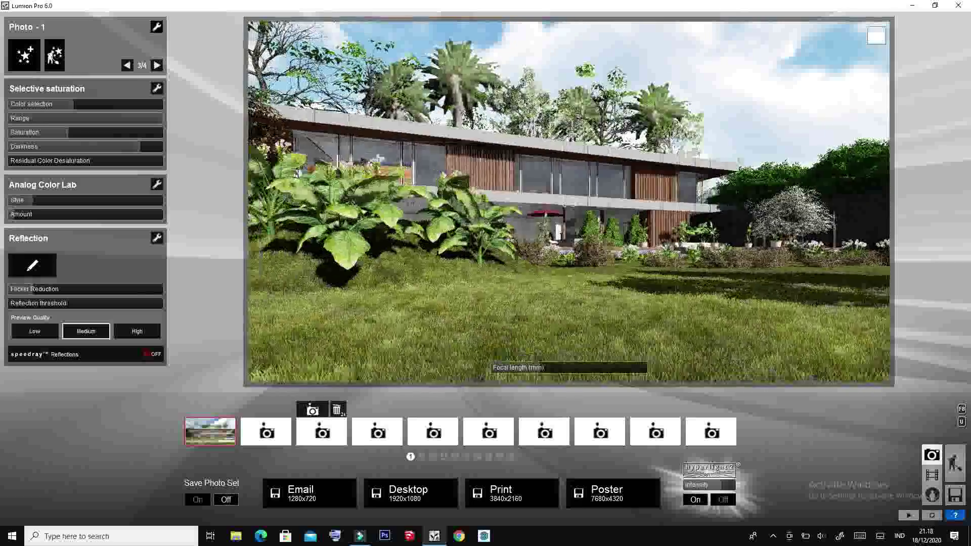
{"action": "key", "text": "a"}
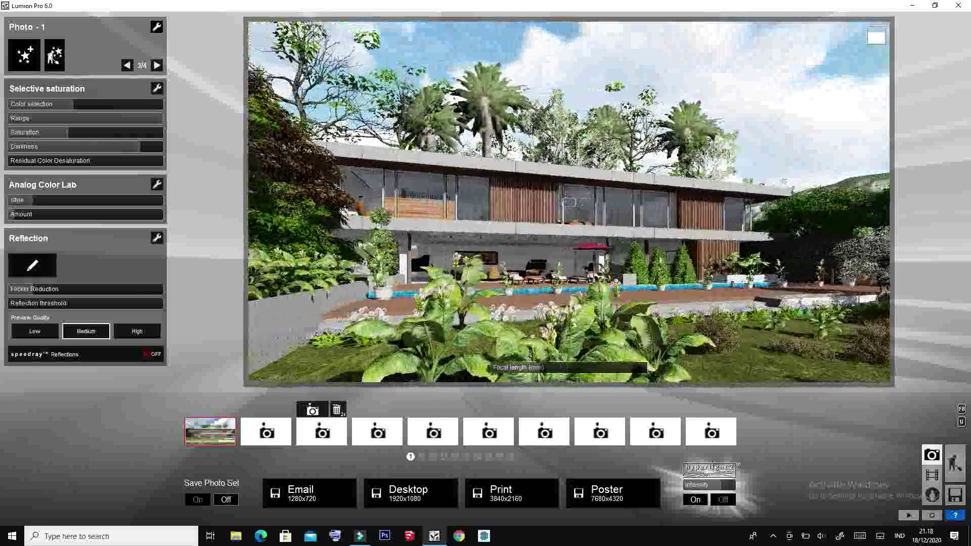
- Nudge and lower the camera, and raise the focal length to about 24 mm
{"action": "left_click_drag", "start_coordinate": [547, 371], "coordinate": [550, 369]}
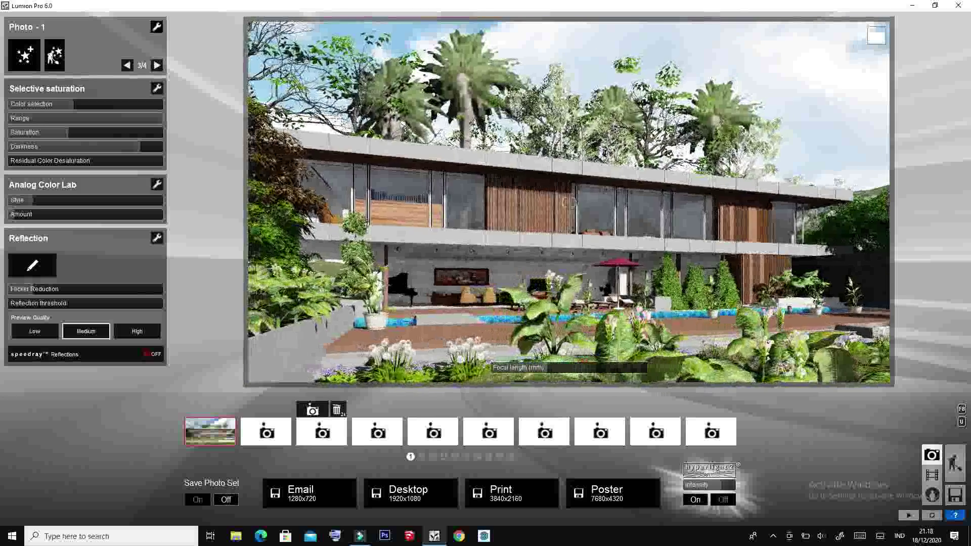
{"action": "key", "text": "d"}
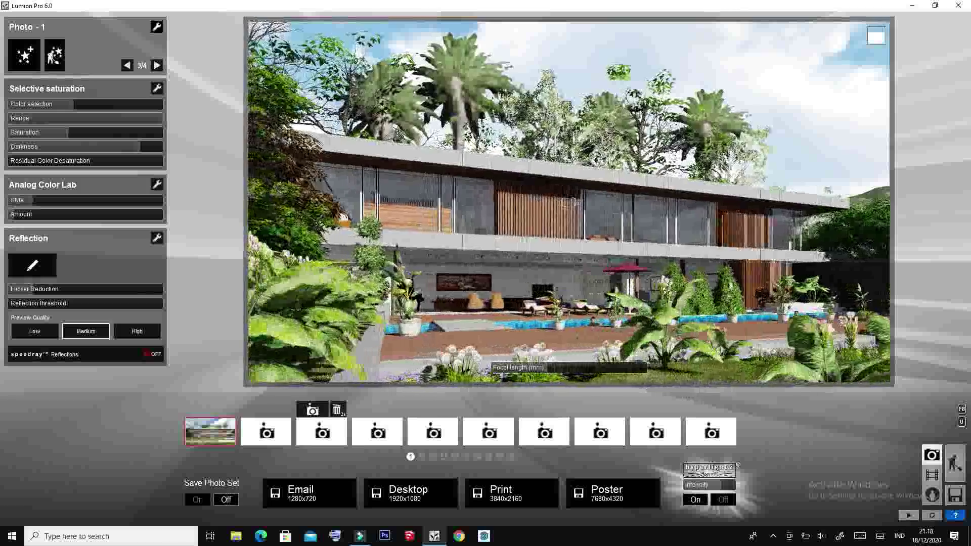
{"action": "key", "text": "a"}
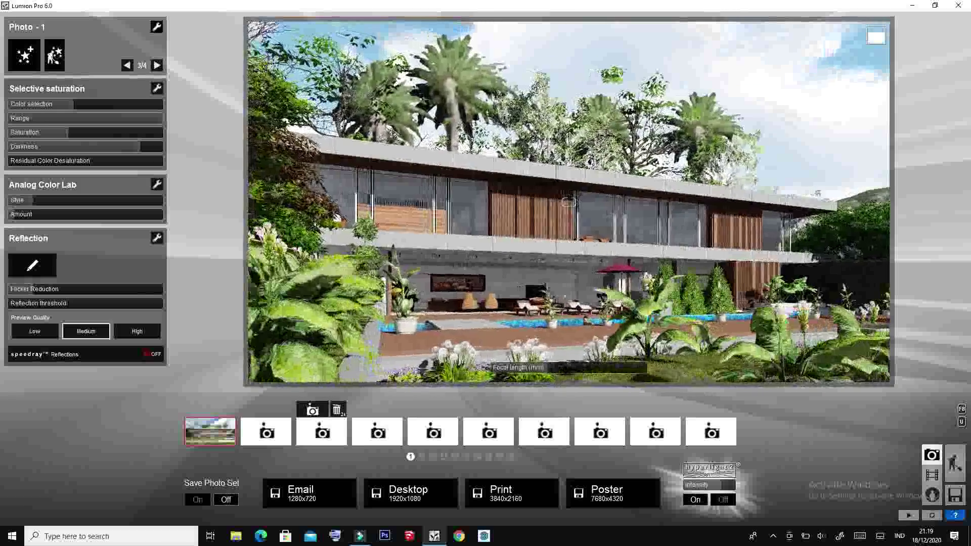
{"action": "key", "text": "a"}
{"action": "key", "text": "e"}
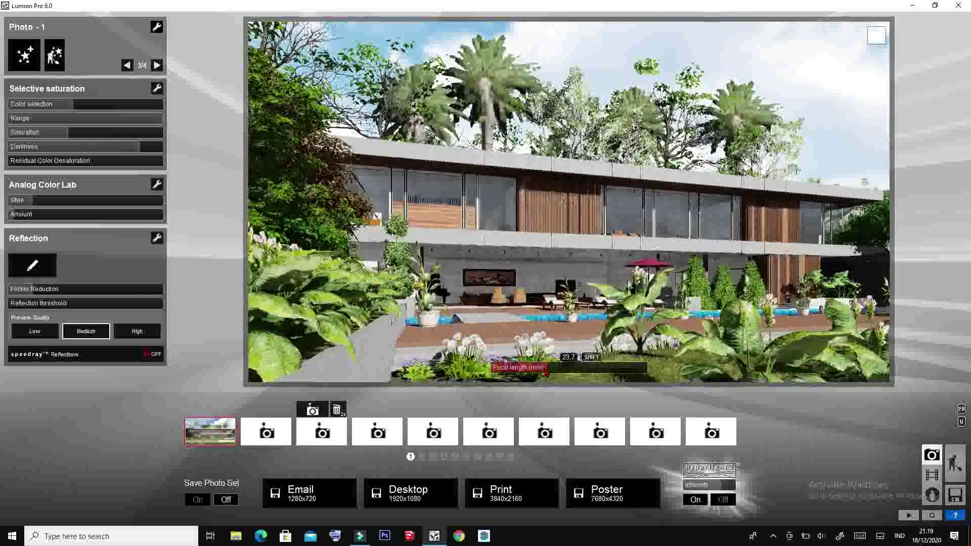
{"action": "left_click_drag", "start_coordinate": [550, 375], "coordinate": [590, 323]}
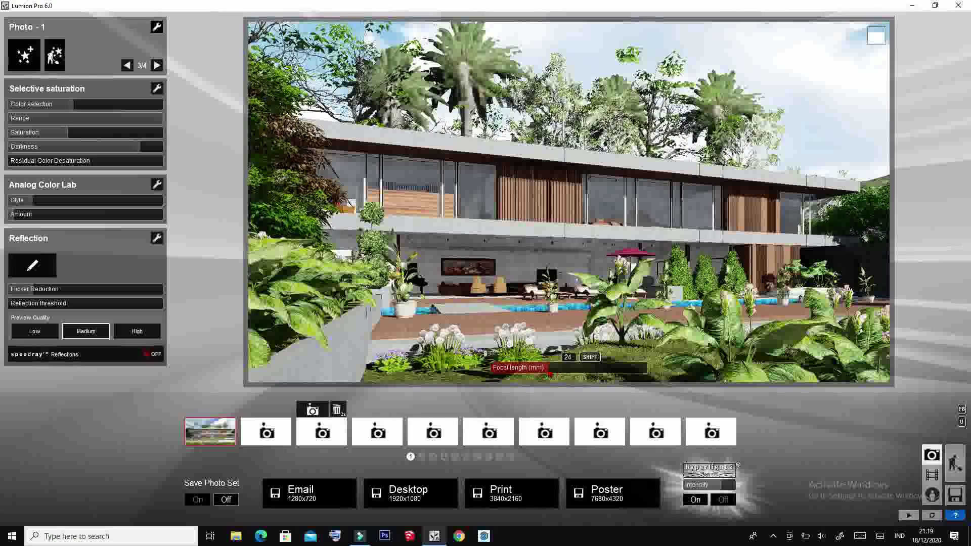
{"action": "left_click_drag", "start_coordinate": [550, 374], "coordinate": [714, 99]}
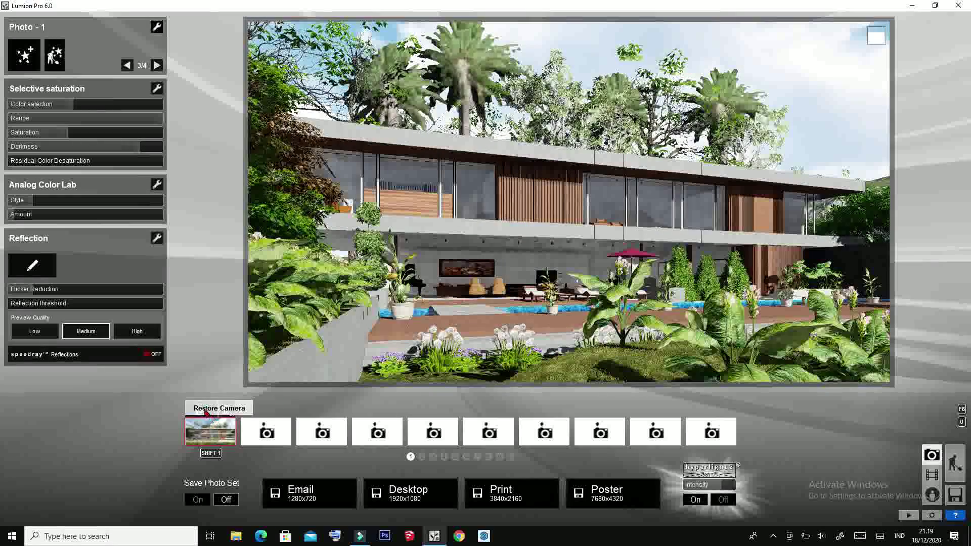
- Store the view as photo 1, turn the sun, dim it to about 0.2, and darken the sky
{"action": "left_click", "coordinate": [201, 410]}
{"action": "left_click", "coordinate": [127, 67]}
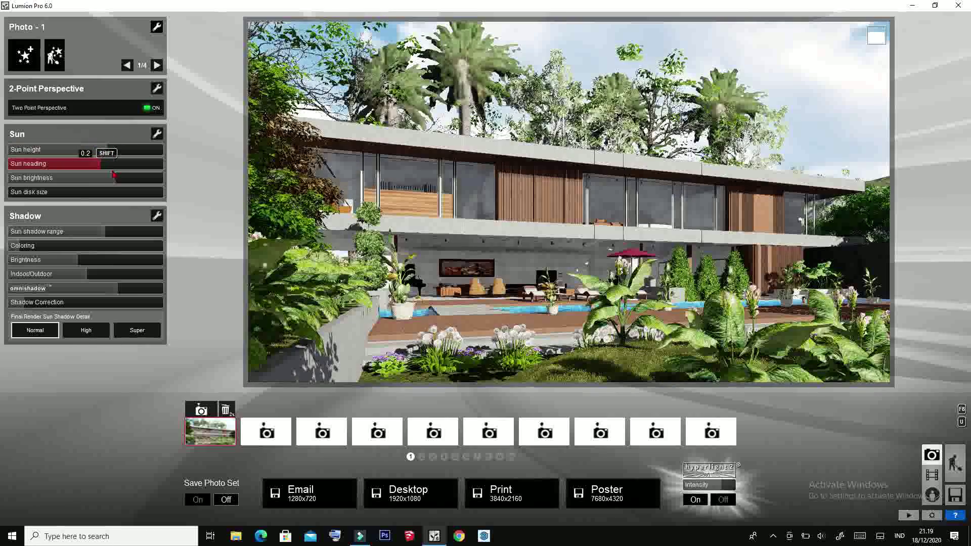
{"action": "left_click_drag", "start_coordinate": [101, 165], "coordinate": [118, 168]}
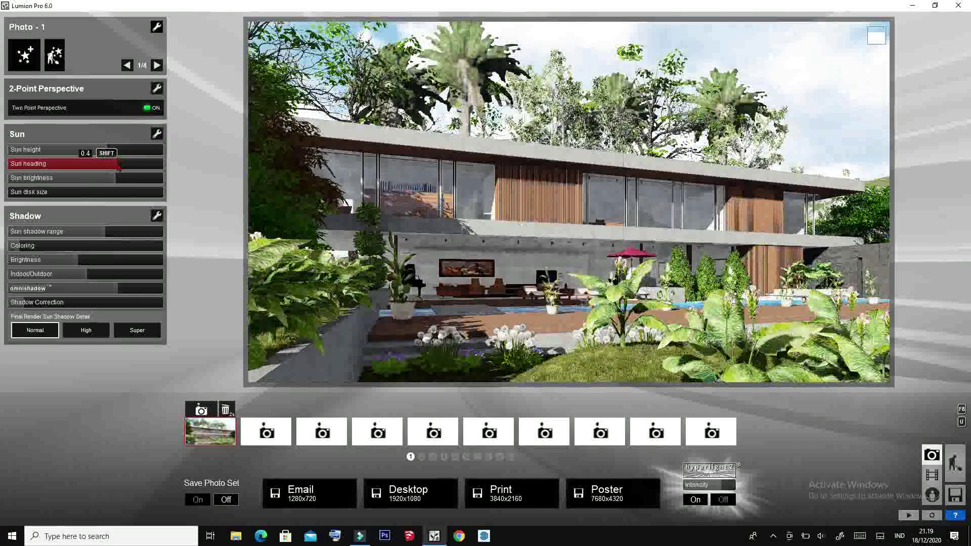
{"action": "left_click_drag", "start_coordinate": [116, 185], "coordinate": [94, 180]}
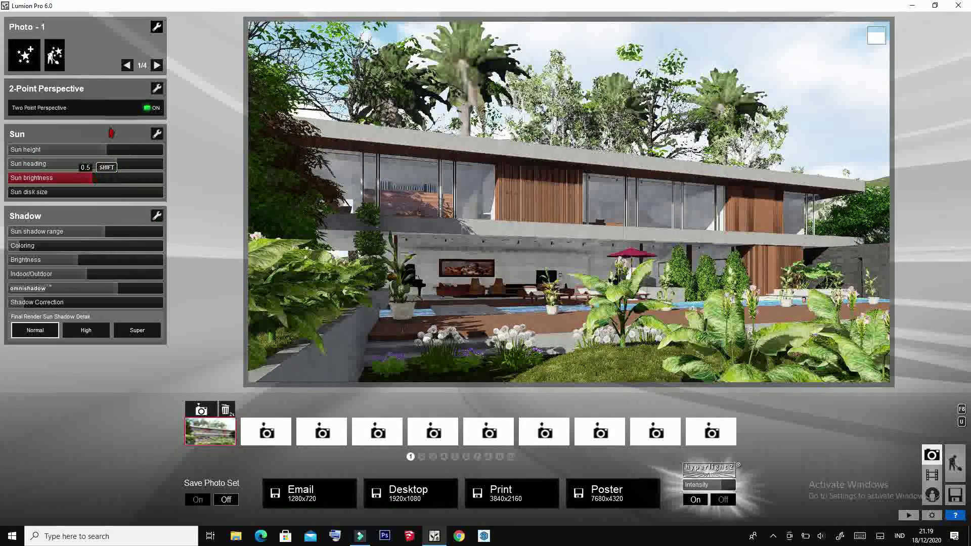
{"action": "left_click", "coordinate": [157, 64]}
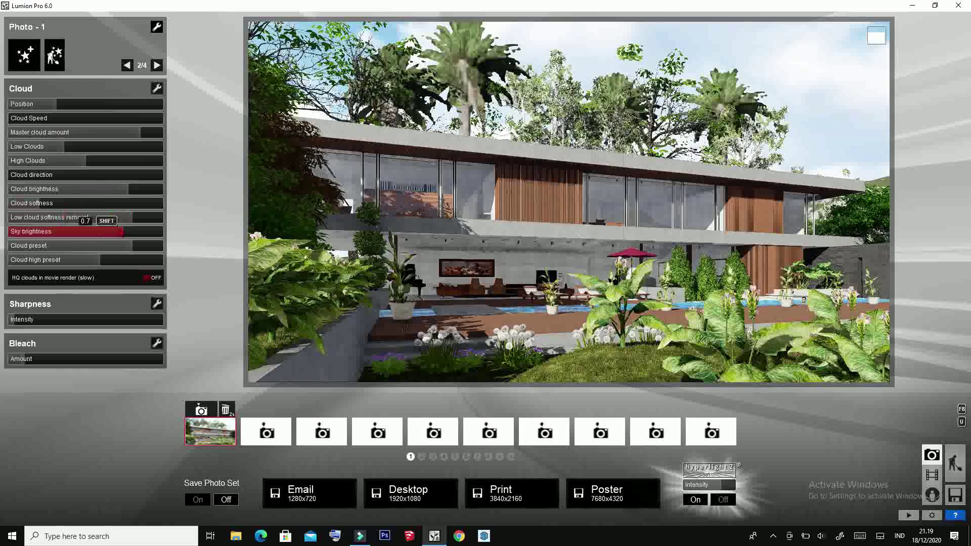
{"action": "left_click_drag", "start_coordinate": [124, 231], "coordinate": [82, 231]}
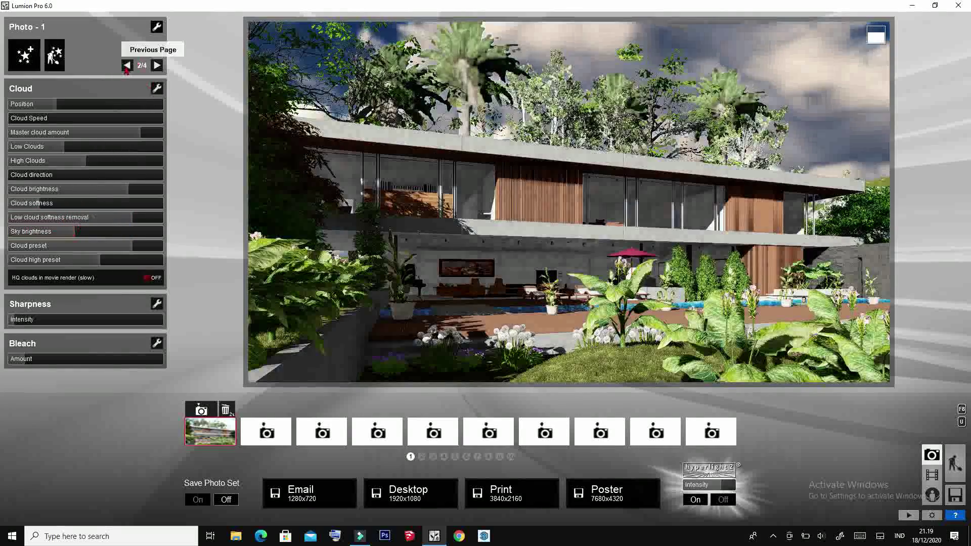
{"action": "left_click", "coordinate": [127, 65]}
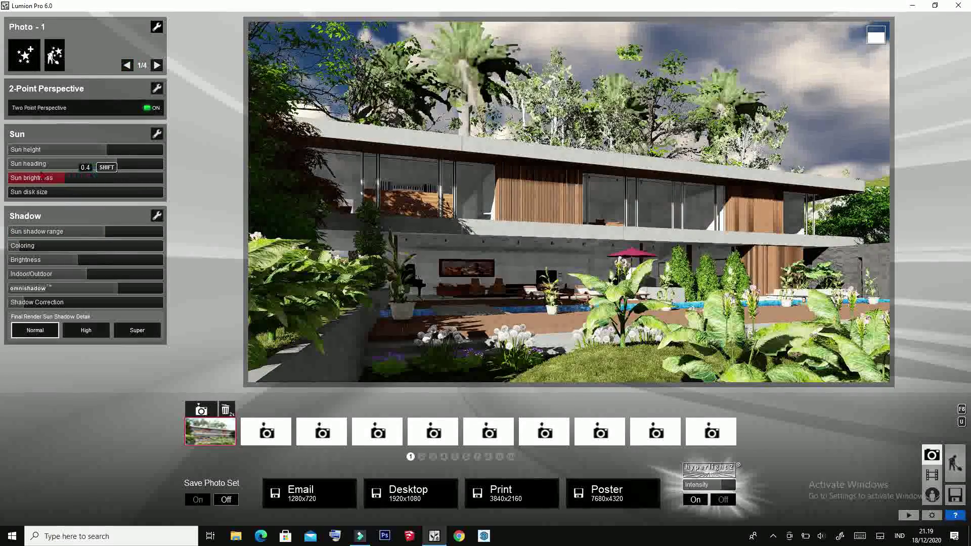
{"action": "left_click_drag", "start_coordinate": [44, 178], "coordinate": [40, 176]}
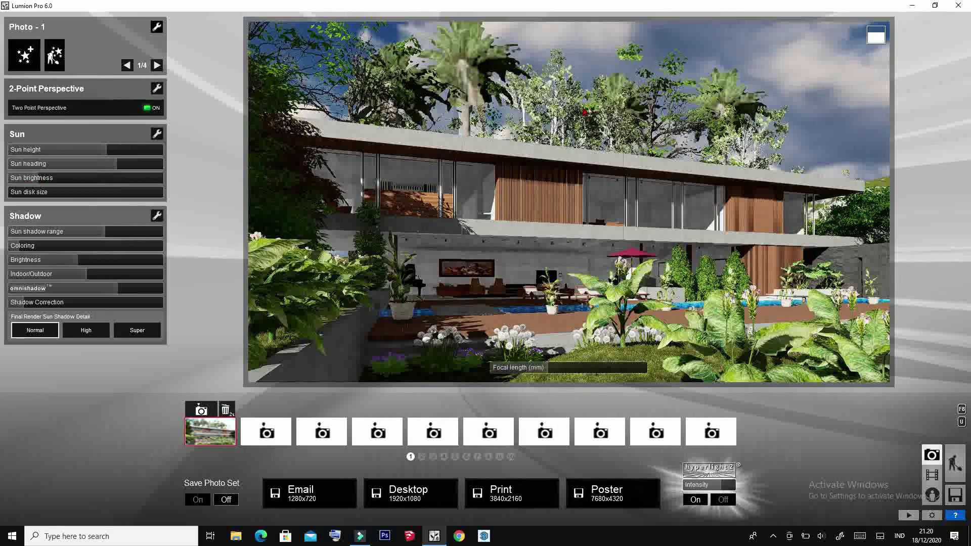
{"action": "left_click", "coordinate": [410, 493]}
- Cancel the first save, show the Global Illumination page, then save the desktop-resolution render as JPG
{"action": "left_click", "coordinate": [890, 31]}
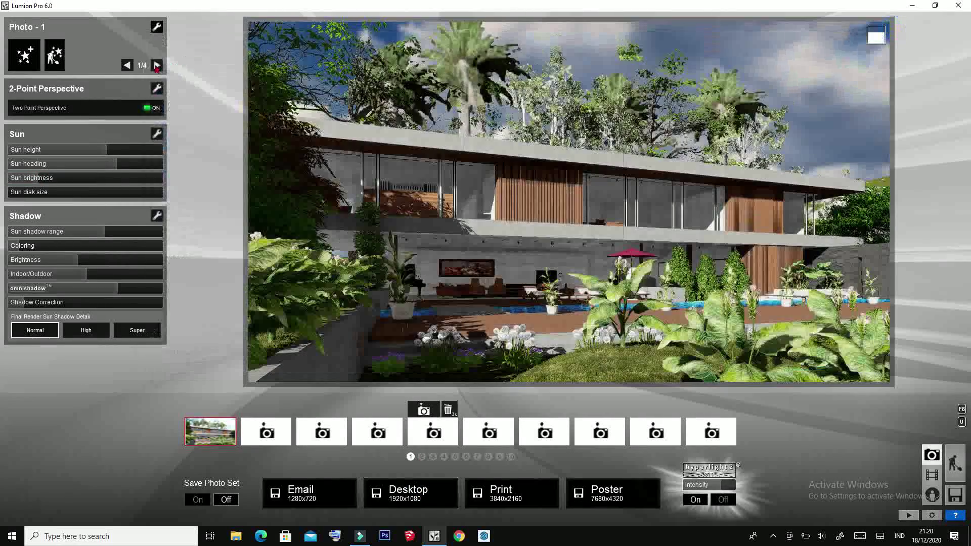
{"action": "left_click", "coordinate": [157, 65]}
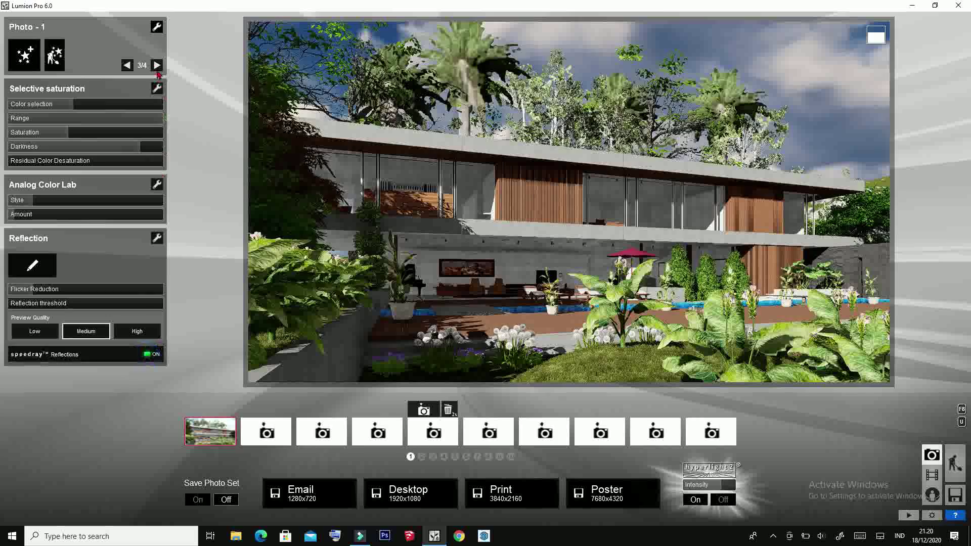
{"action": "left_click", "coordinate": [156, 64]}
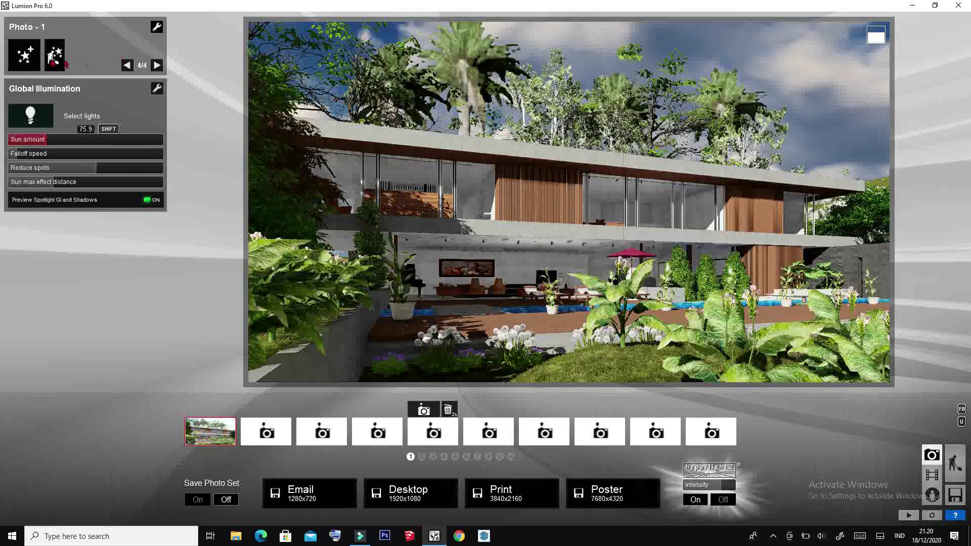
{"action": "left_click", "coordinate": [409, 493]}
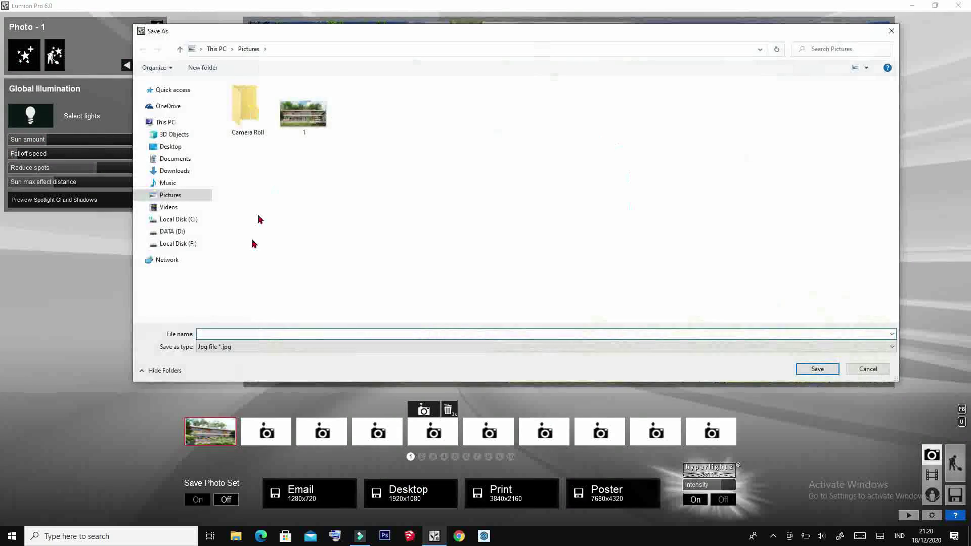
{"action": "type", "text": "2"}
{"action": "left_click", "coordinate": [799, 369]}
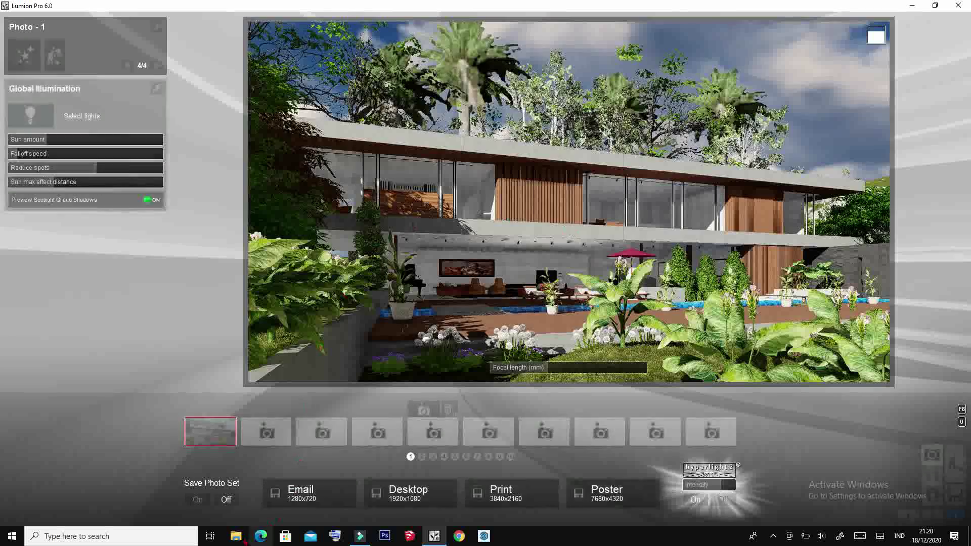
{"action": "key", "text": "super+e"}
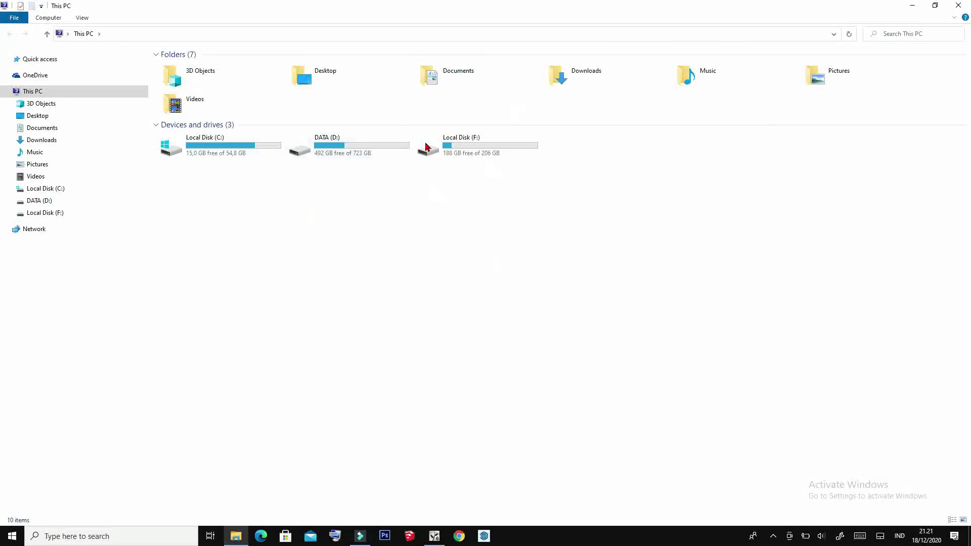
{"action": "left_click", "coordinate": [37, 163]}
{"action": "double_click", "coordinate": [252, 99]}
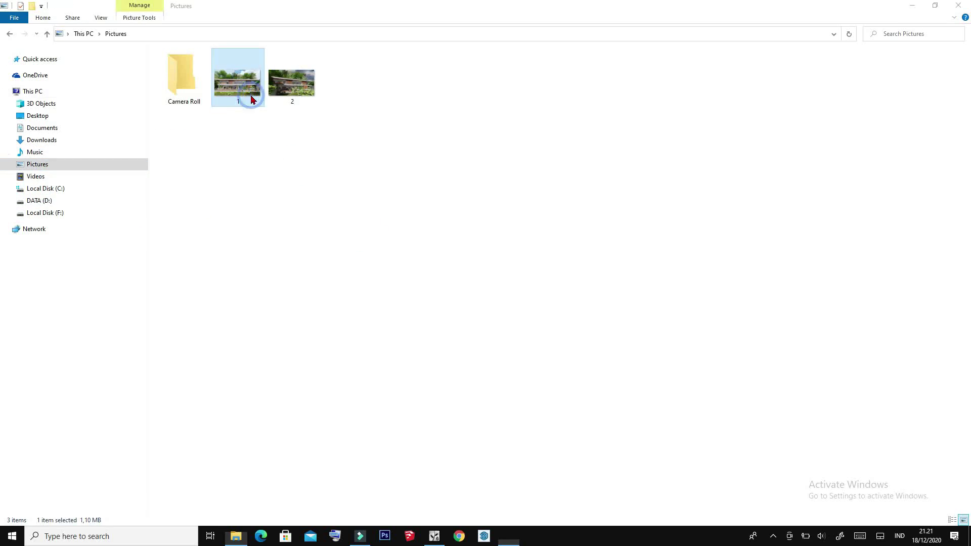
{"action": "key", "text": "Right"}
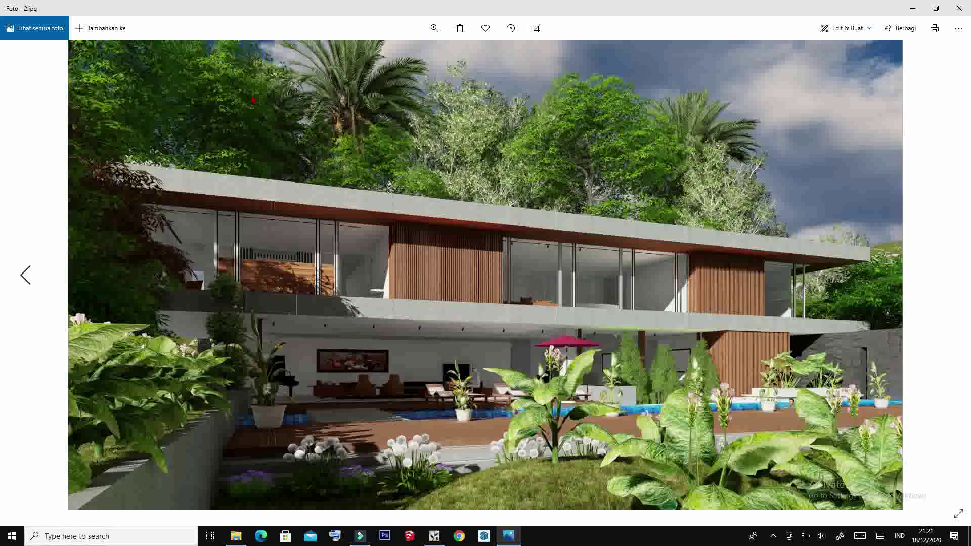
{"action": "key", "text": "Left"}
{"action": "key", "text": "Right"}
{"action": "key", "text": "Left"}
{"action": "key", "text": "Right"}
{"action": "left_click", "coordinate": [959, 8]}
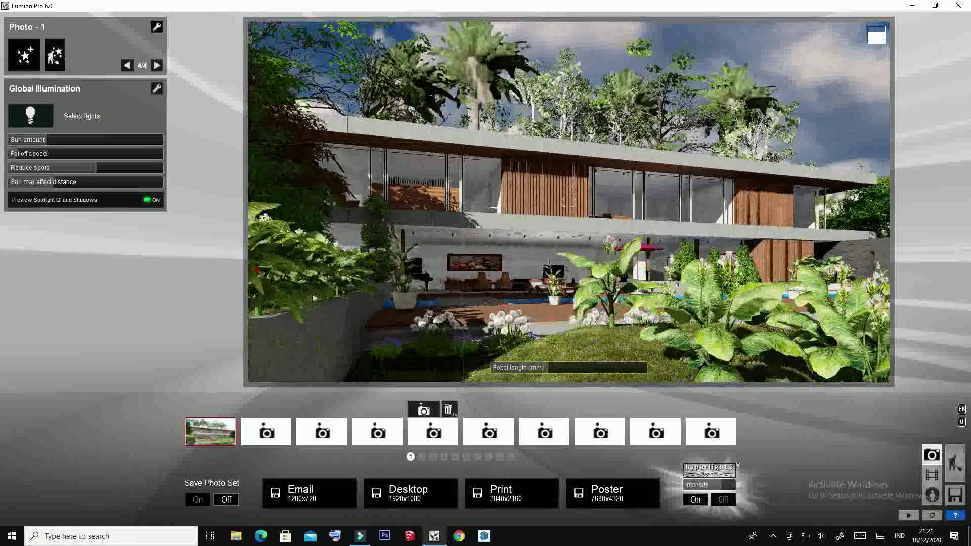
- Switch to effects page 3/4 to begin framing the poolside camera view
{"action": "left_click", "coordinate": [127, 66]}
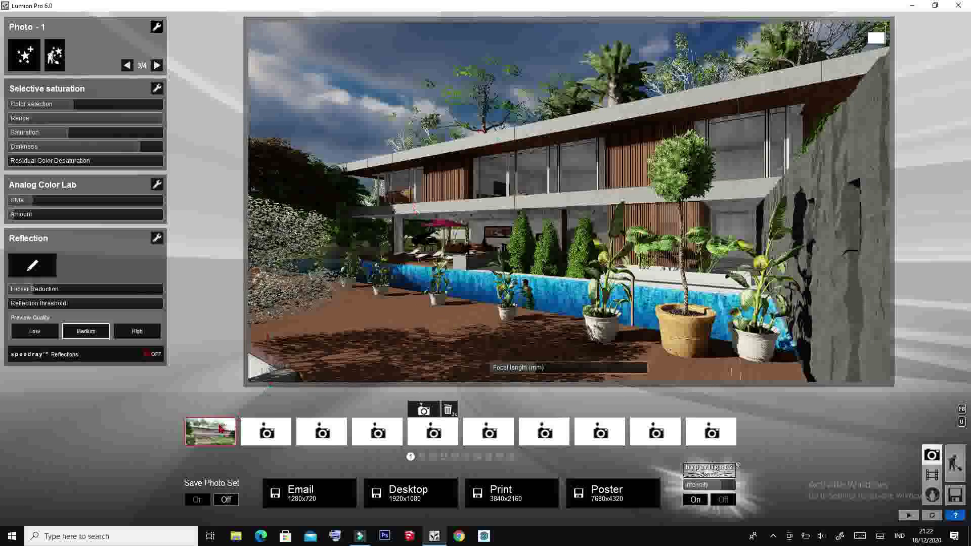
- Store the pool view as photo 1; set sky brightness 0.7, high clouds 0.9, cloud brightness 0.6, position 0.7
{"action": "left_click", "coordinate": [200, 409]}
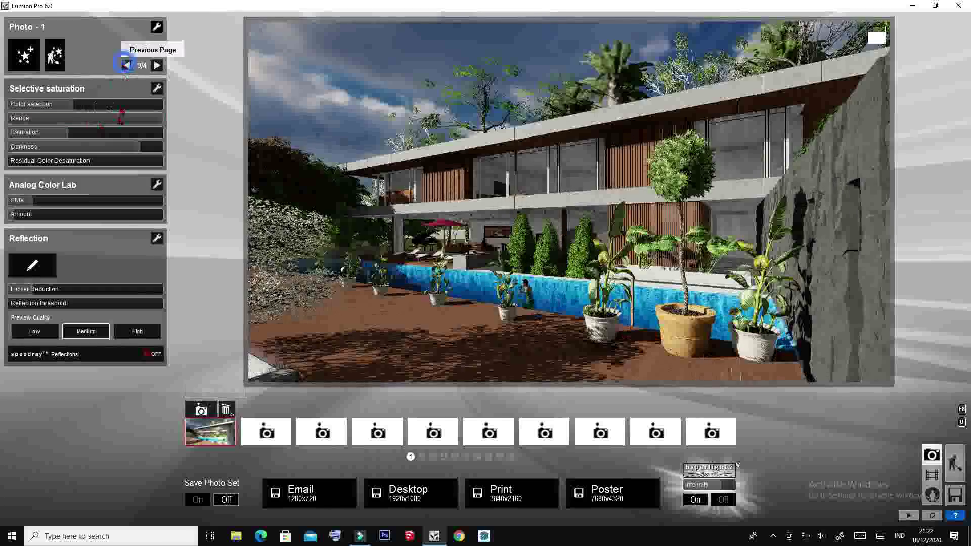
{"action": "left_click", "coordinate": [125, 65]}
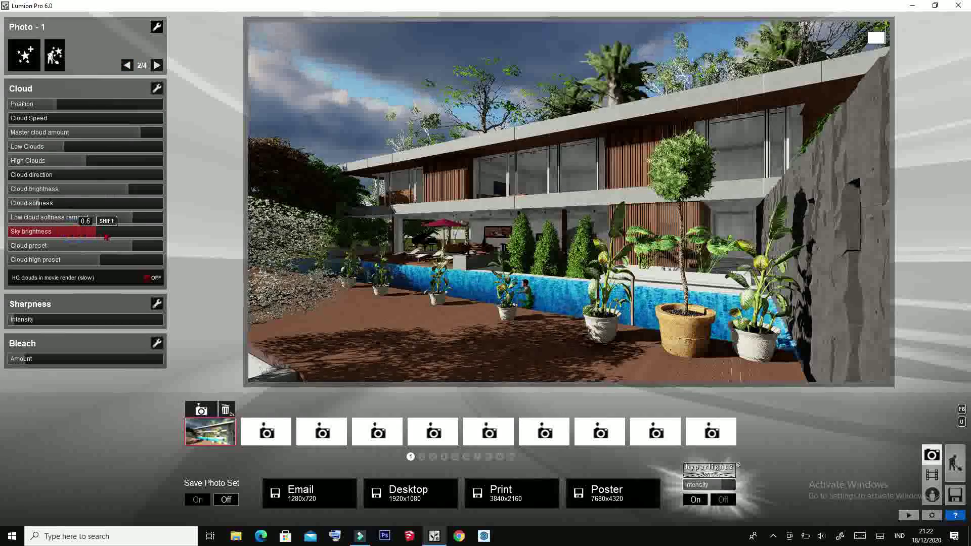
{"action": "mouse_move", "coordinate": [107, 237]}
{"action": "left_mouse_down"}
{"action": "mouse_move", "coordinate": [117, 238]}
{"action": "mouse_move", "coordinate": [92, 238]}
{"action": "left_mouse_up"}
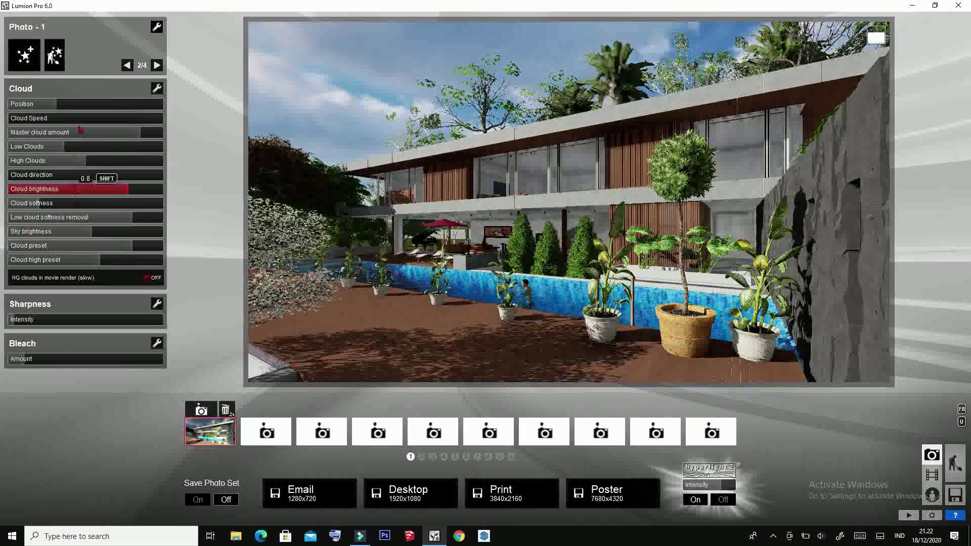
{"action": "left_click_drag", "start_coordinate": [100, 261], "coordinate": [144, 263]}
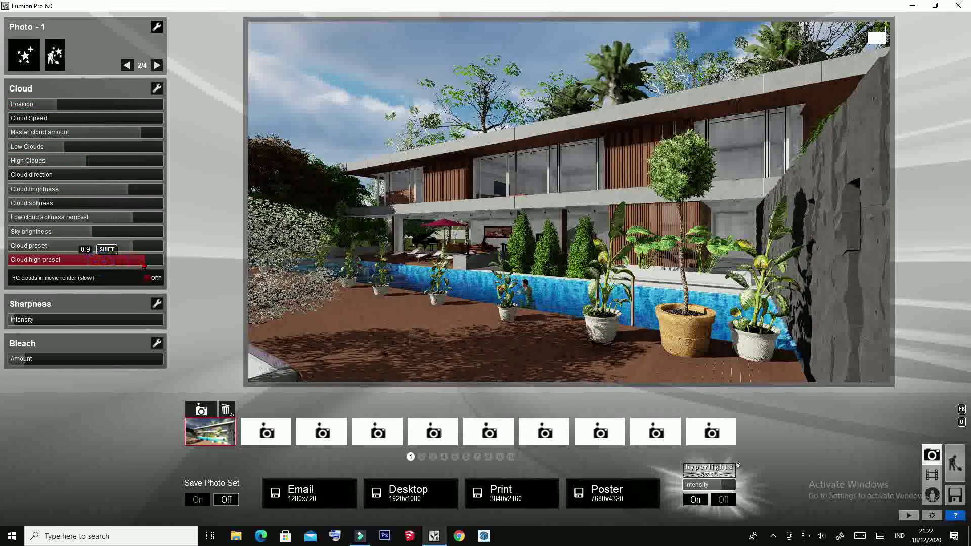
{"action": "left_click_drag", "start_coordinate": [128, 191], "coordinate": [104, 193]}
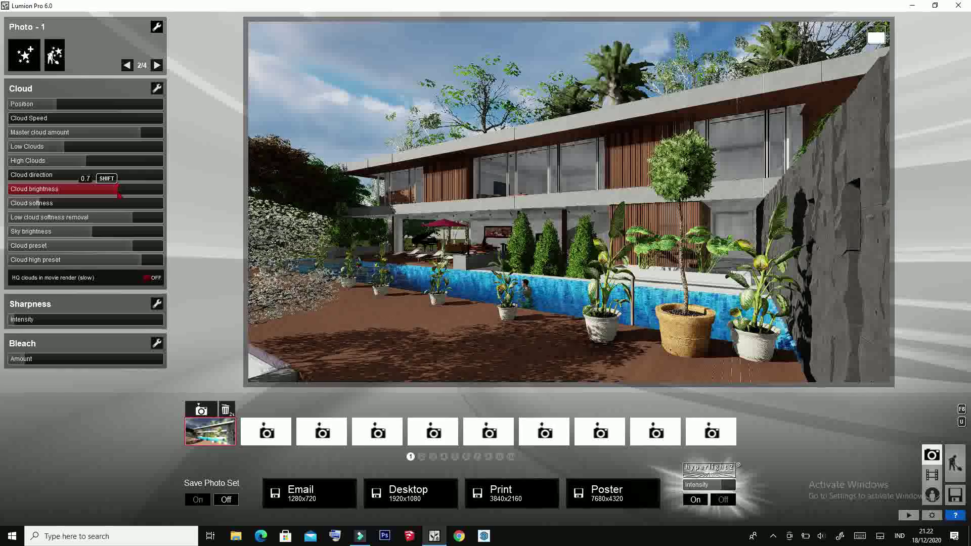
{"action": "mouse_move", "coordinate": [107, 105]}
{"action": "left_mouse_down"}
{"action": "mouse_move", "coordinate": [115, 113]}
{"action": "mouse_move", "coordinate": [102, 109]}
{"action": "left_mouse_up"}
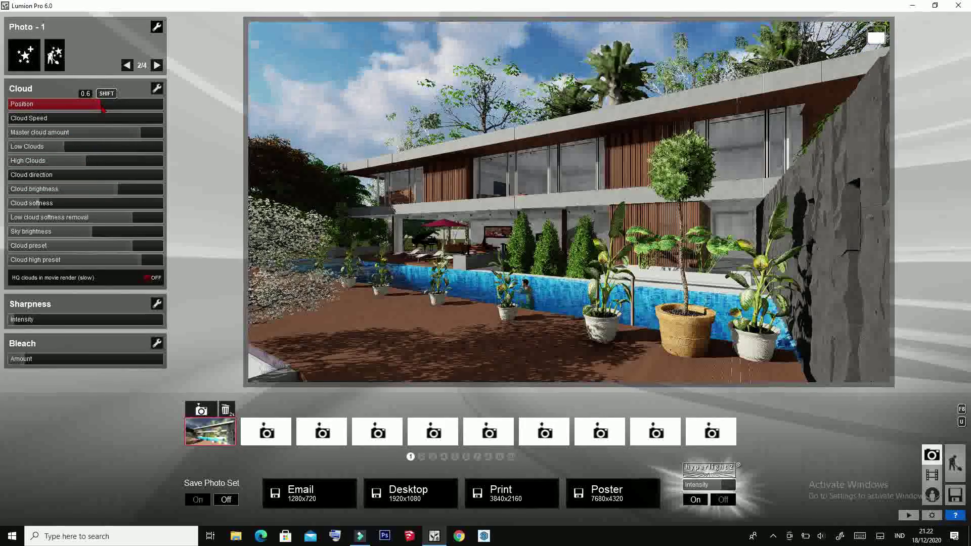
- Relight the pool view by turning the sun heading and raising the sun height
{"action": "left_click", "coordinate": [127, 64]}
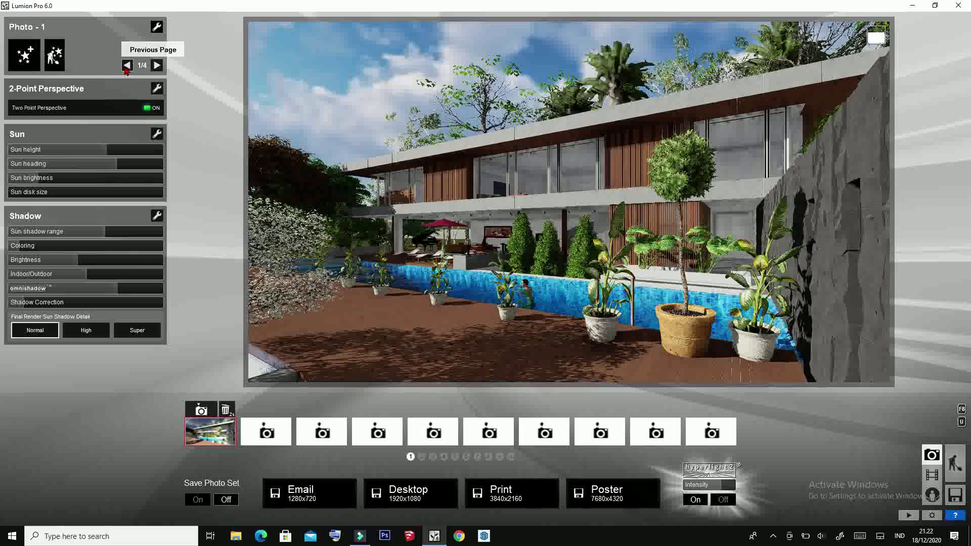
{"action": "left_click_drag", "start_coordinate": [104, 164], "coordinate": [143, 154]}
{"action": "mouse_move", "coordinate": [41, 178]}
{"action": "left_mouse_down"}
{"action": "mouse_move", "coordinate": [103, 181]}
{"action": "mouse_move", "coordinate": [105, 169]}
{"action": "mouse_move", "coordinate": [465, 210]}
{"action": "mouse_move", "coordinate": [431, 207]}
{"action": "left_mouse_up"}
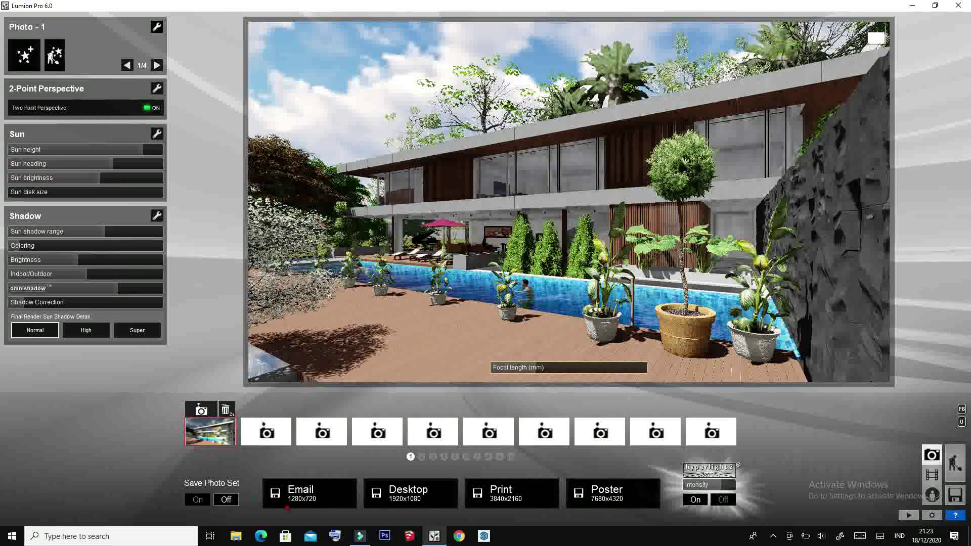
- Turn on Preview Spotlight GI on page 4/4 and start a Desktop 1920x1080 render
{"action": "left_click", "coordinate": [156, 65]}
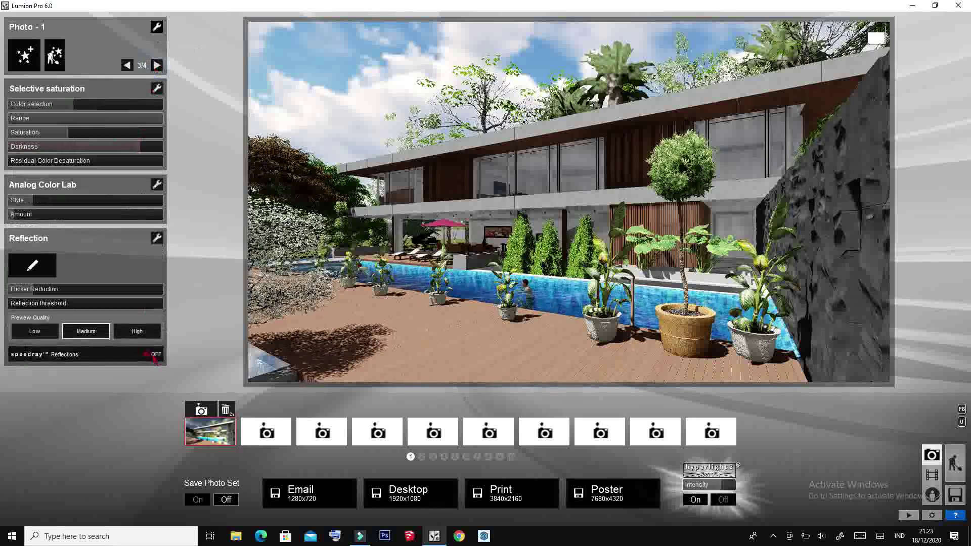
{"action": "left_click", "coordinate": [157, 65]}
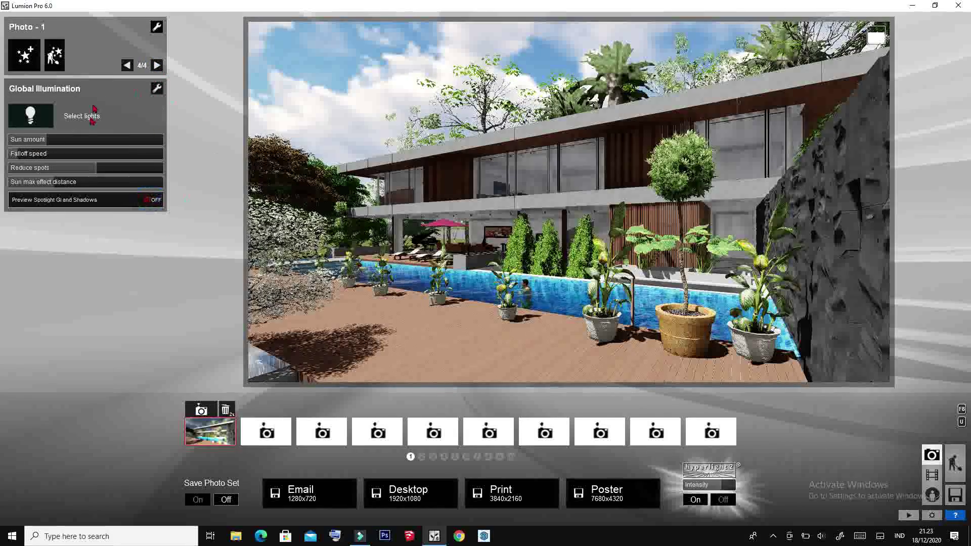
{"action": "left_click", "coordinate": [148, 200]}
{"action": "left_click", "coordinate": [429, 495]}
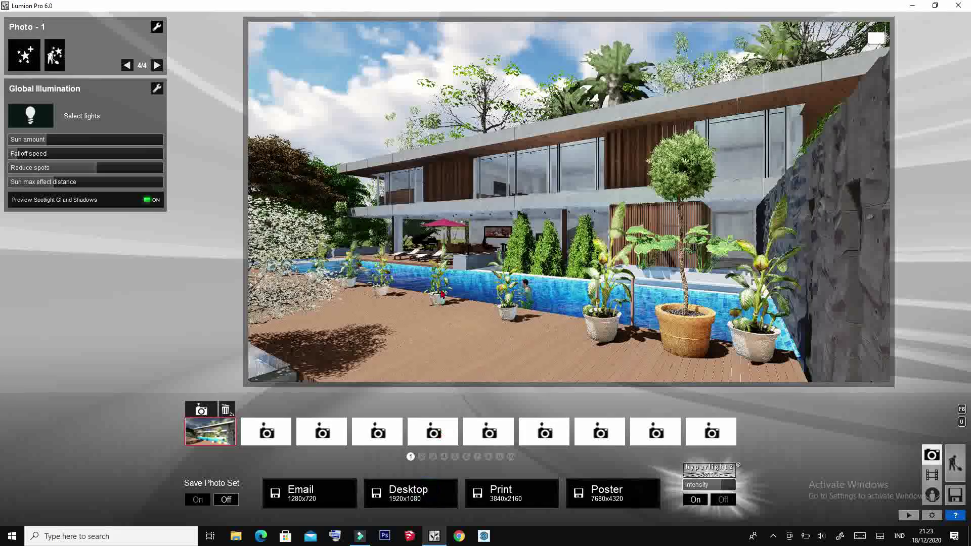
- Save the 1920x1080 poolside render under the file name 3
{"action": "type", "text": "3"}
{"action": "left_click", "coordinate": [816, 369]}
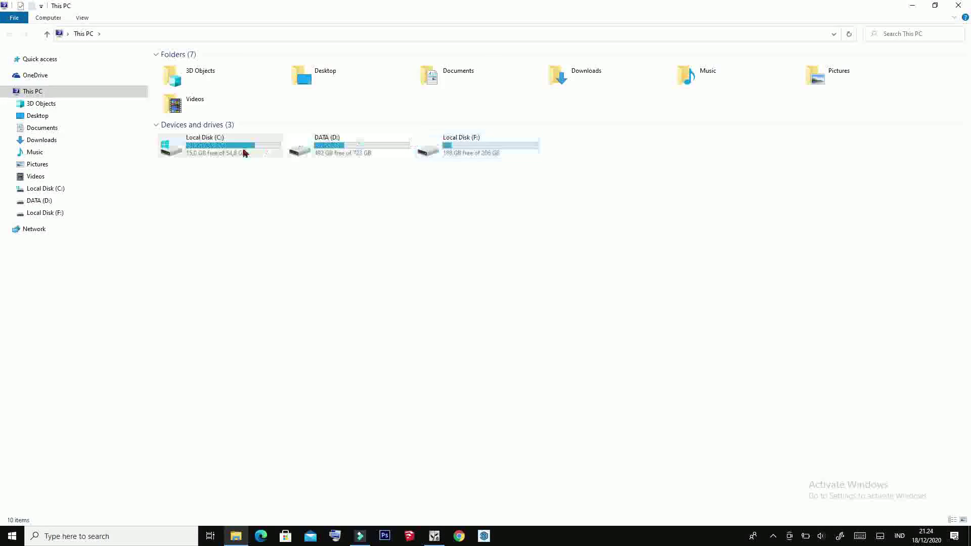
- Open render 3 from Pictures in Photos, step through renders 2 and 1, then close the viewer
{"action": "left_click", "coordinate": [44, 165]}
{"action": "left_click", "coordinate": [357, 87]}
{"action": "double_click", "coordinate": [356, 87]}
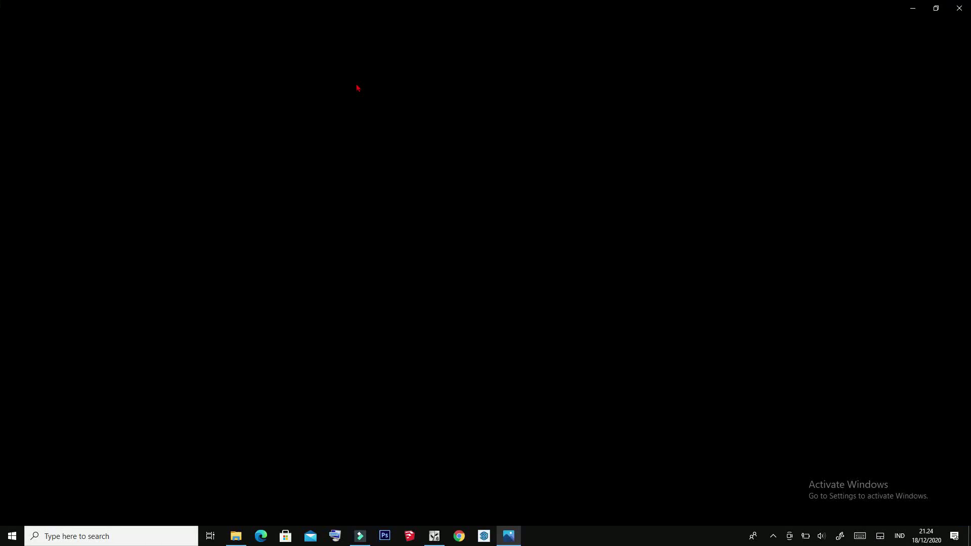
{"action": "key", "text": "Left"}
{"action": "key", "text": "Left"}
{"action": "key", "text": "Right"}
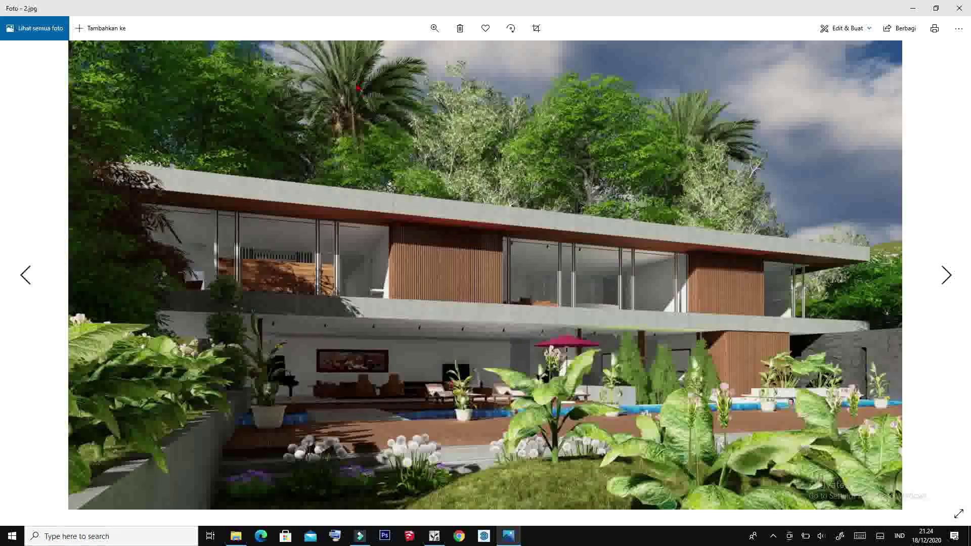
{"action": "key", "text": "Right"}
{"action": "key", "text": "Left"}
{"action": "key", "text": "Left"}
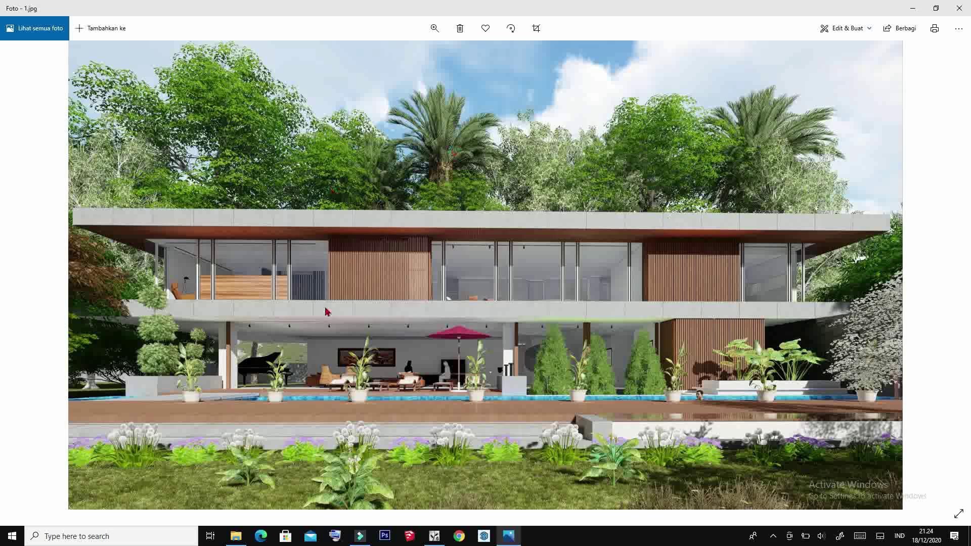
{"action": "left_click", "coordinate": [962, 18]}
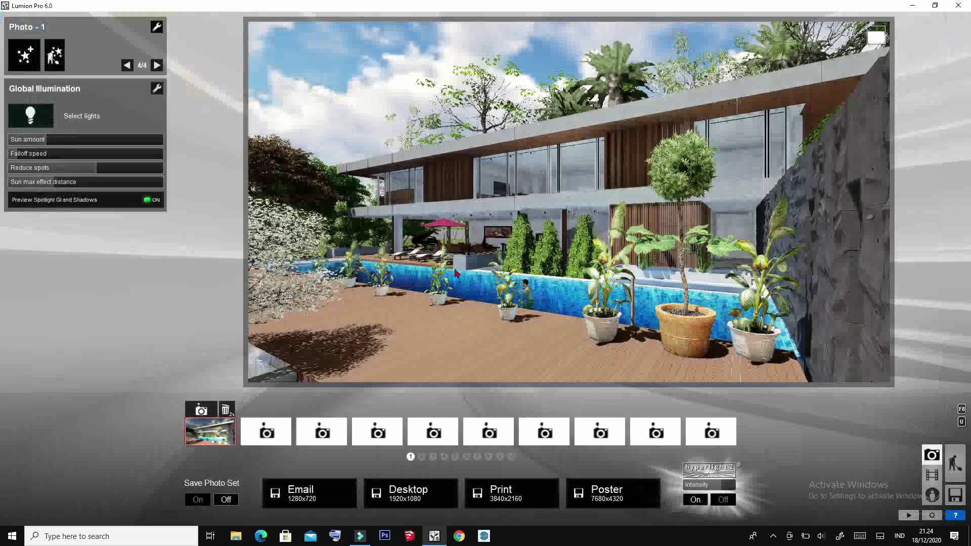
- Open 1.jpg, the frontal villa render, from the Pictures folder in Photoshop
{"action": "left_click", "coordinate": [385, 536]}
{"action": "left_click", "coordinate": [28, 7]}
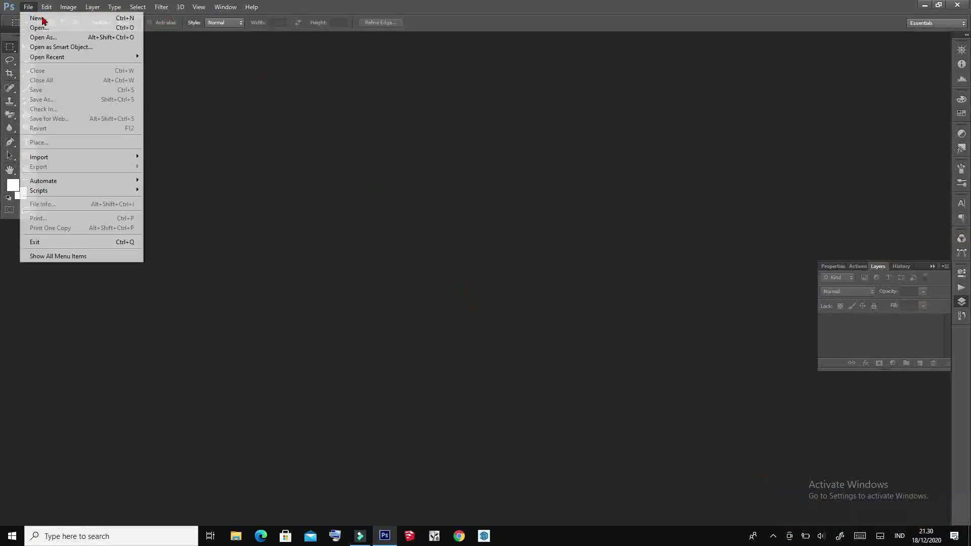
{"action": "left_click", "coordinate": [36, 28]}
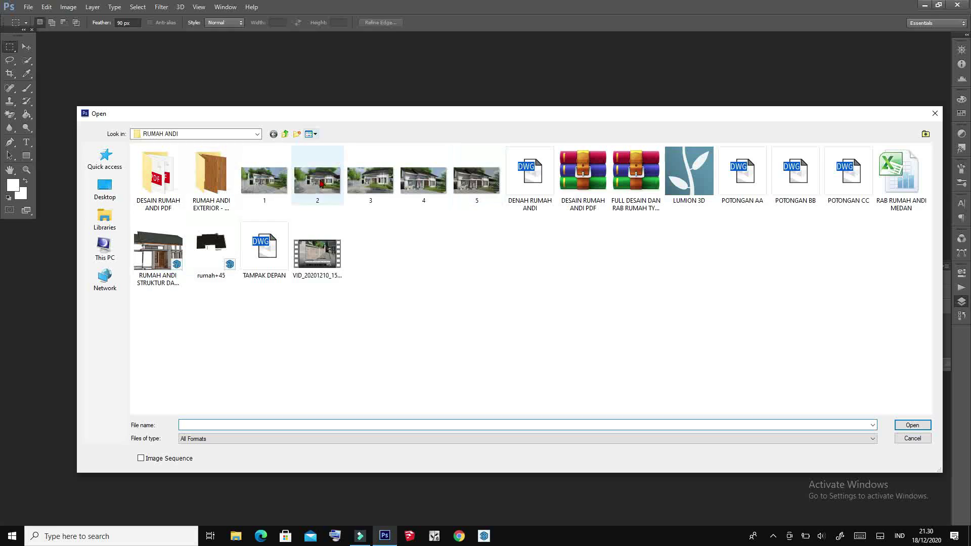
{"action": "left_click", "coordinate": [104, 219]}
{"action": "double_click", "coordinate": [500, 156]}
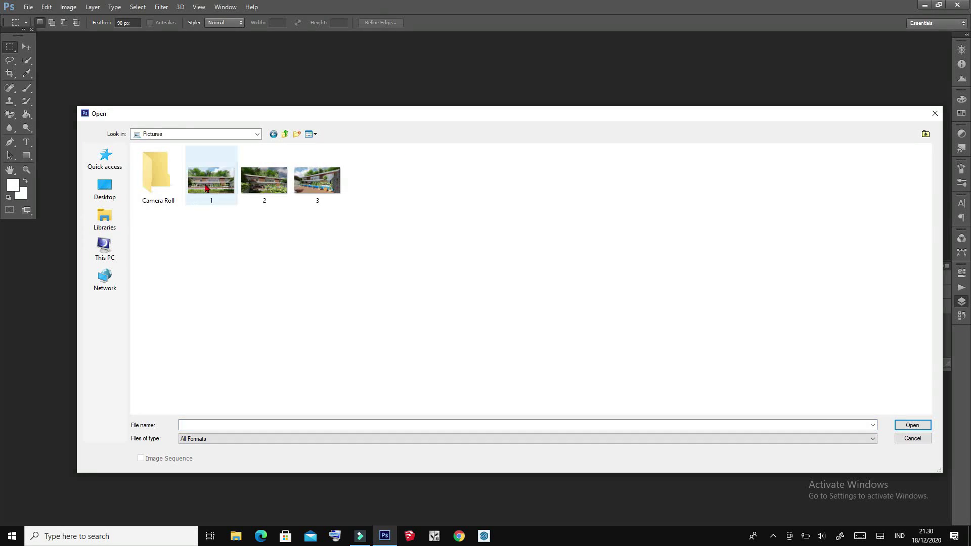
{"action": "left_click", "coordinate": [211, 173]}
{"action": "left_click", "coordinate": [912, 424]}
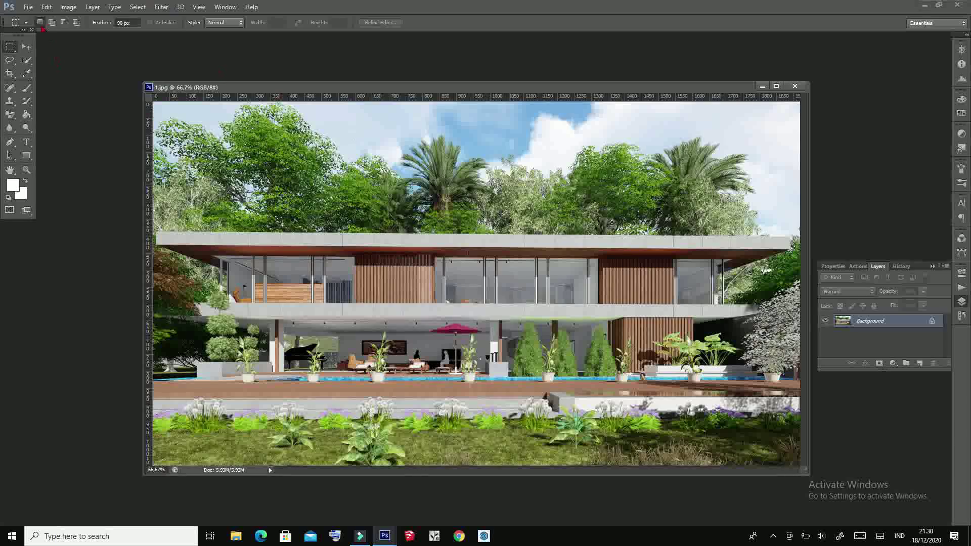
- Raise the render's brightness to 41 with Brightness/Contrast
{"action": "left_click", "coordinate": [29, 7]}
{"action": "mouse_move", "coordinate": [83, 32]}
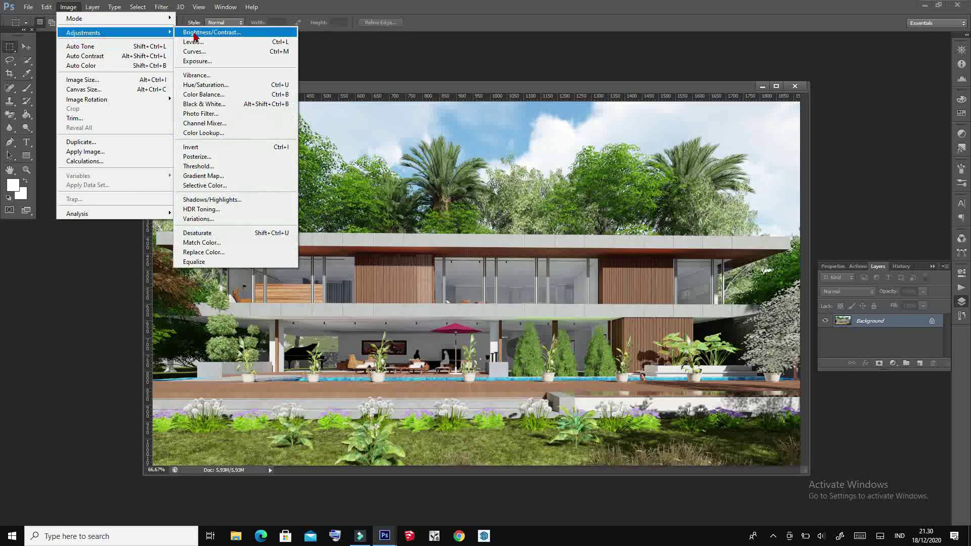
{"action": "left_click", "coordinate": [195, 33]}
{"action": "left_click_drag", "start_coordinate": [774, 126], "coordinate": [784, 128]}
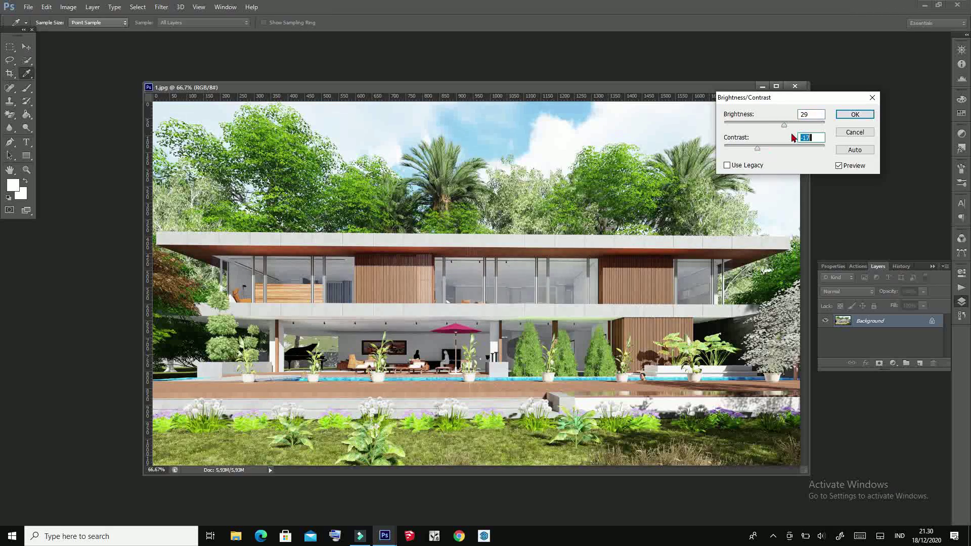
{"action": "left_click_drag", "start_coordinate": [788, 127], "coordinate": [788, 126]}
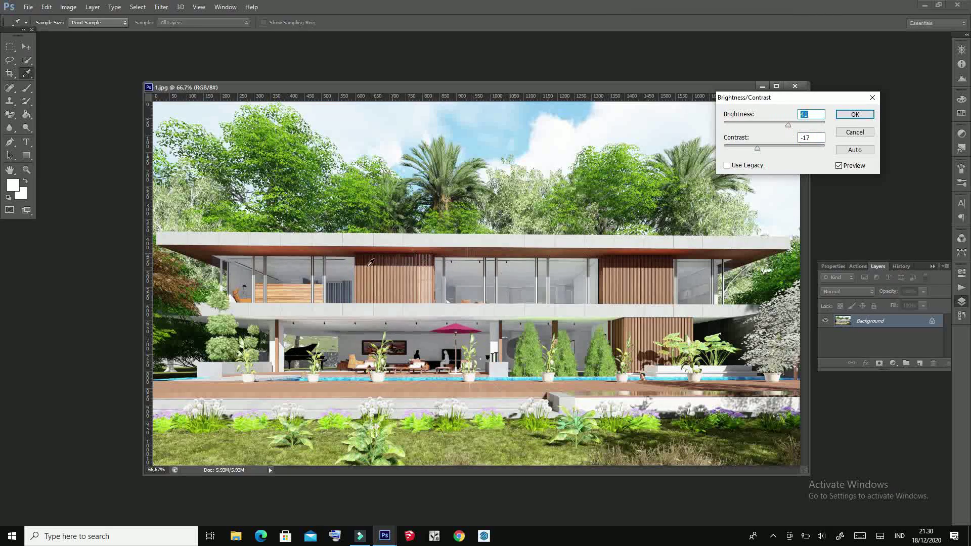
{"action": "left_click", "coordinate": [847, 117]}
- Apply a Vibrance boost to the render
{"action": "left_click", "coordinate": [69, 7]}
{"action": "mouse_move", "coordinate": [84, 33]}
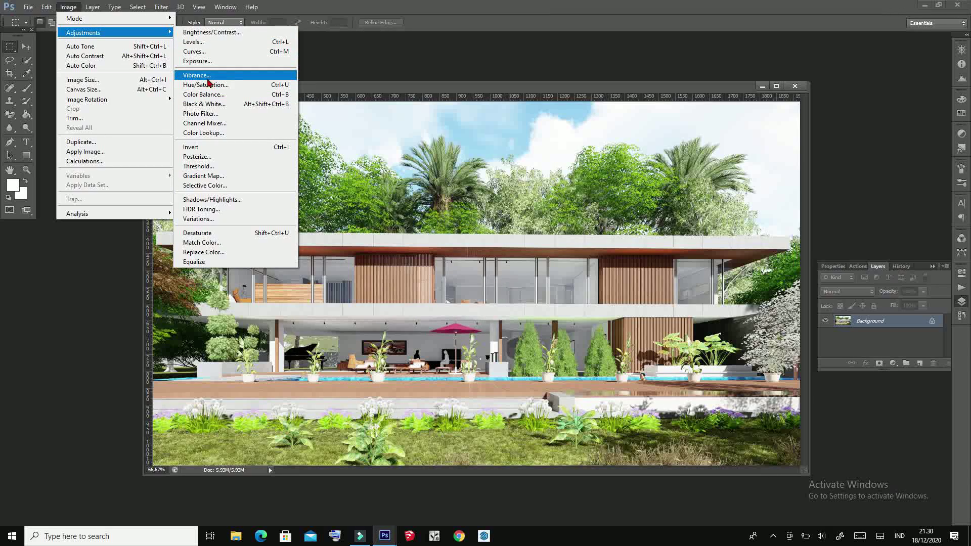
{"action": "left_click", "coordinate": [200, 75]}
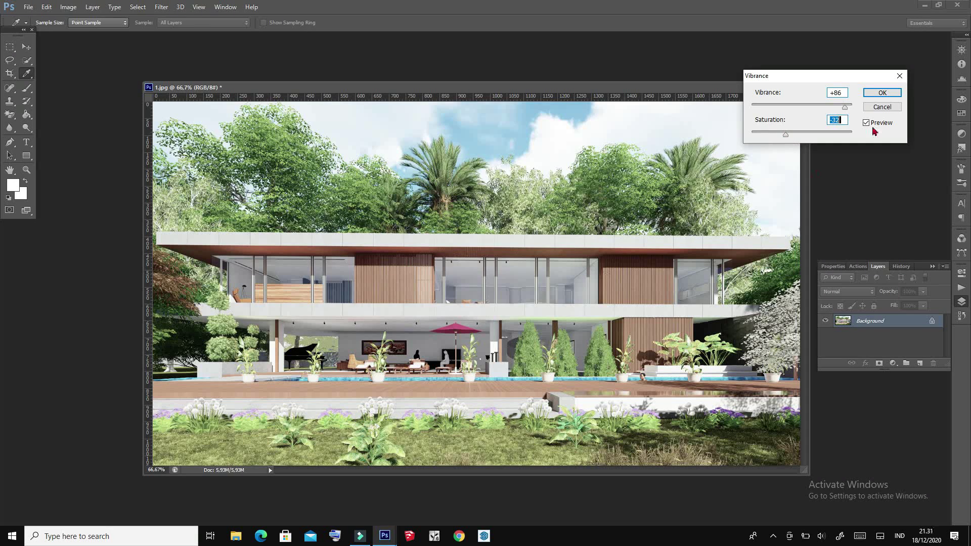
{"action": "left_click", "coordinate": [881, 93]}
- In Hue/Saturation, lower lightness, raise saturation and nudge the hue slightly
{"action": "left_click", "coordinate": [68, 7]}
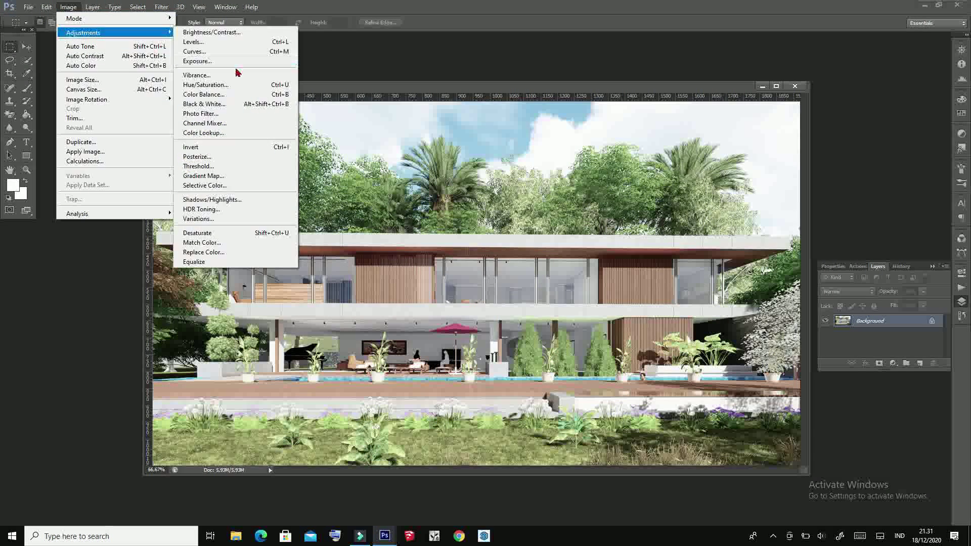
{"action": "left_click", "coordinate": [205, 85]}
{"action": "mouse_move", "coordinate": [828, 188]}
{"action": "left_mouse_down"}
{"action": "mouse_move", "coordinate": [819, 187]}
{"action": "mouse_move", "coordinate": [832, 188]}
{"action": "left_mouse_up"}
{"action": "left_click_drag", "start_coordinate": [827, 163], "coordinate": [824, 190]}
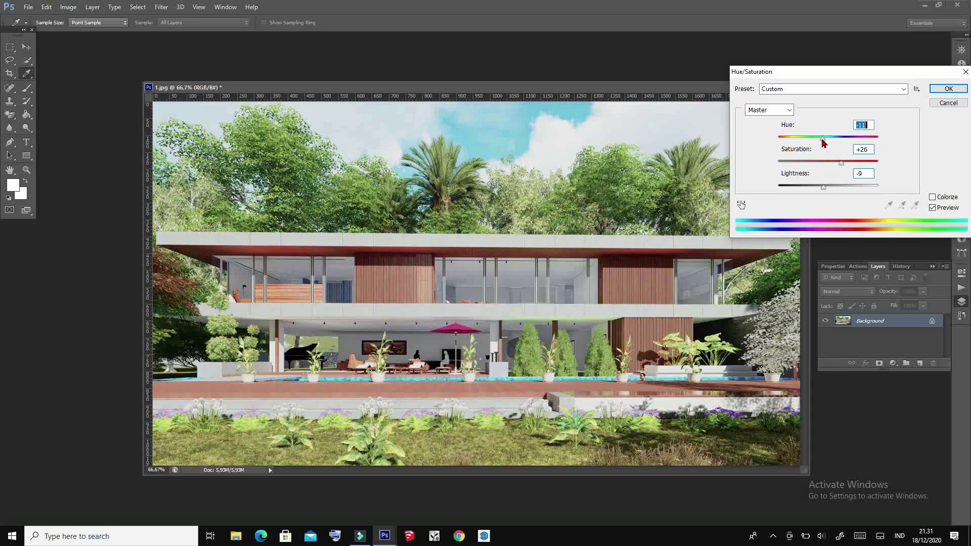
{"action": "left_click_drag", "start_coordinate": [827, 138], "coordinate": [829, 139]}
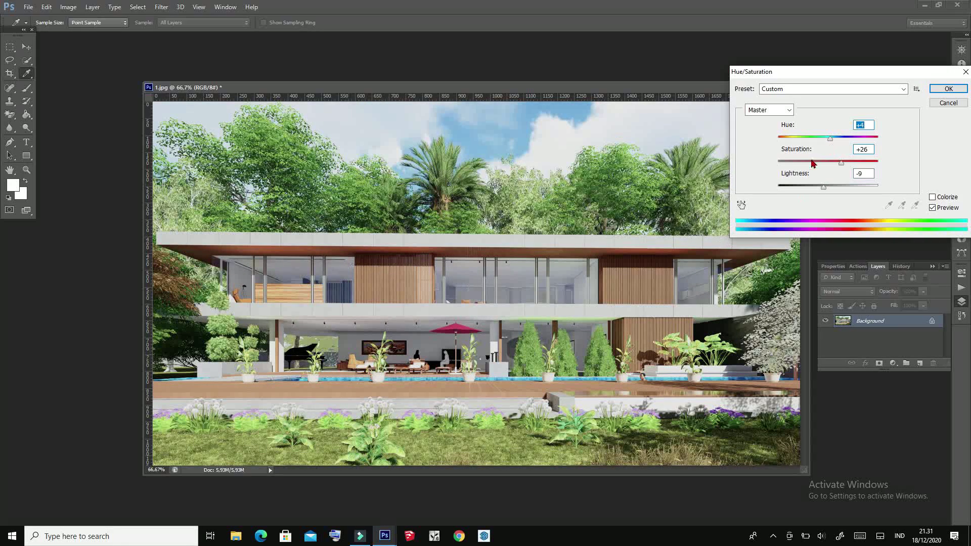
{"action": "left_click", "coordinate": [949, 88]}
- Shift the midtone Color Balance slightly toward cyan
{"action": "left_click", "coordinate": [68, 7]}
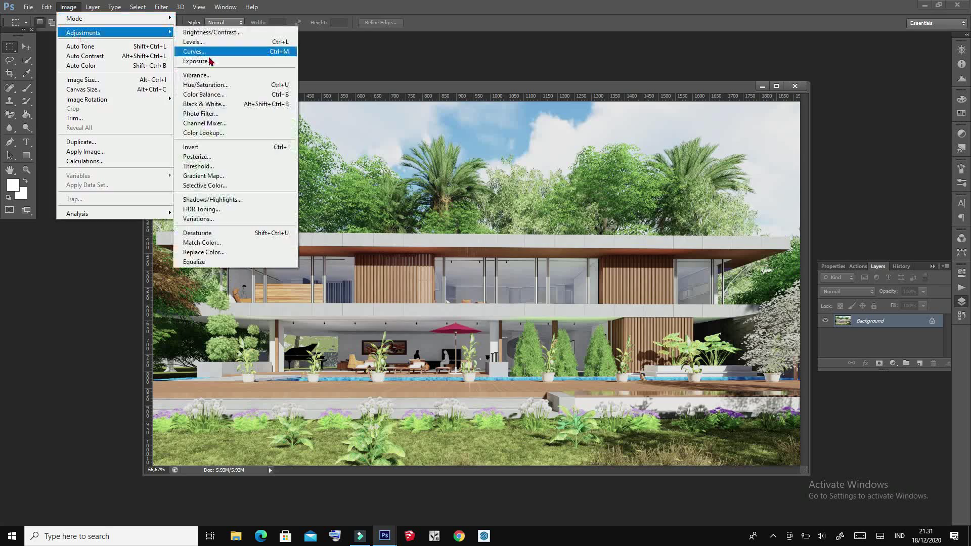
{"action": "left_click", "coordinate": [213, 95]}
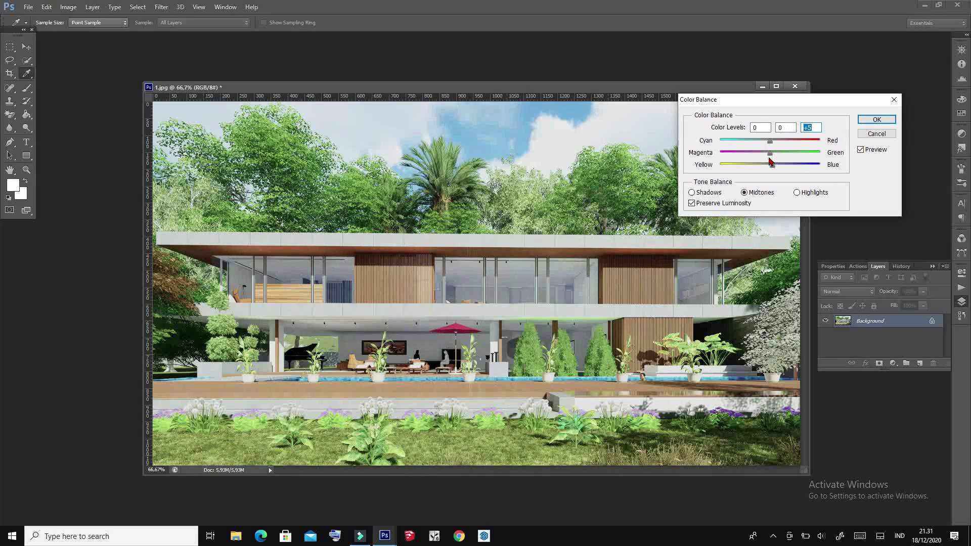
{"action": "left_click_drag", "start_coordinate": [769, 143], "coordinate": [766, 144]}
{"action": "left_click", "coordinate": [871, 124]}
{"action": "key", "text": "m"}
- Check Levels, then lower the render's brightness slightly with Brightness/Contrast
{"action": "left_click", "coordinate": [69, 7]}
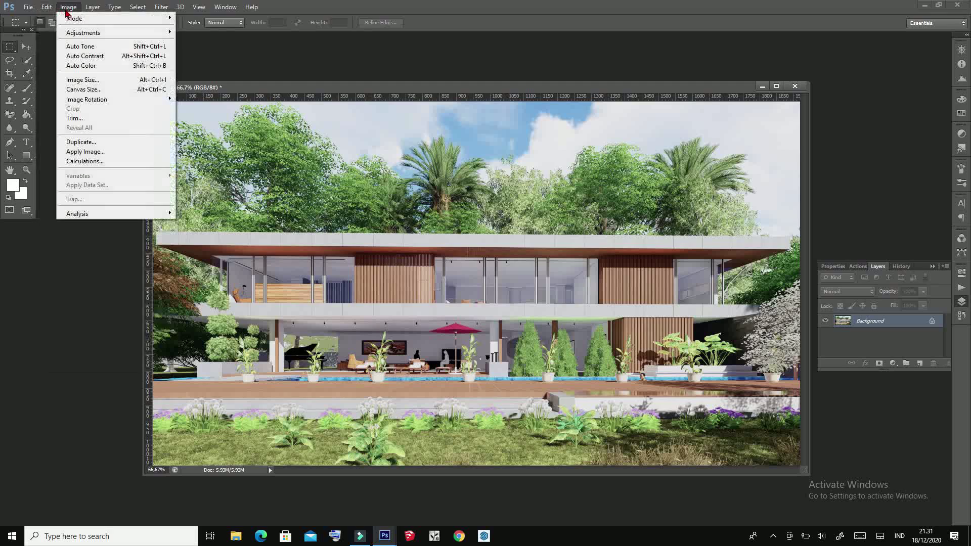
{"action": "left_click", "coordinate": [193, 42]}
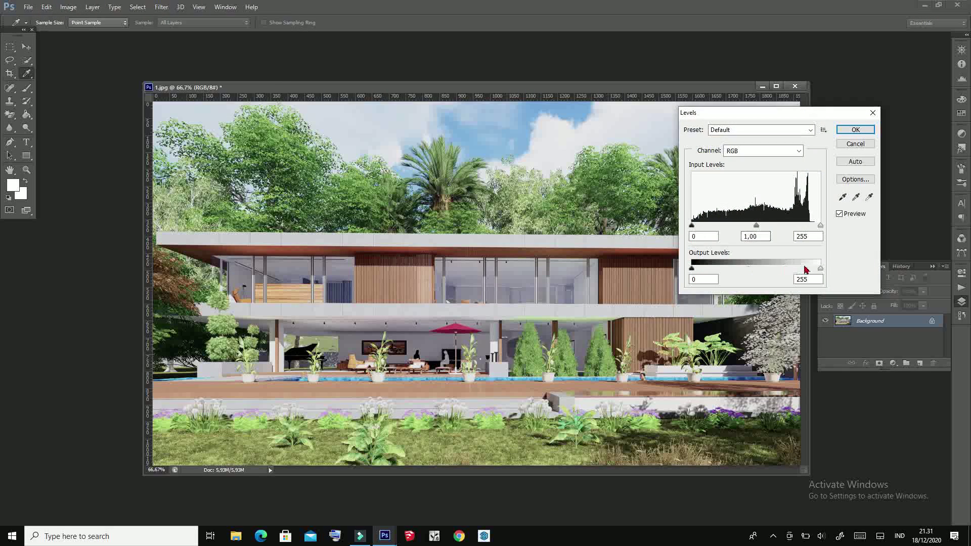
{"action": "left_click", "coordinate": [855, 129]}
{"action": "left_click", "coordinate": [69, 7]}
{"action": "mouse_move", "coordinate": [83, 32]}
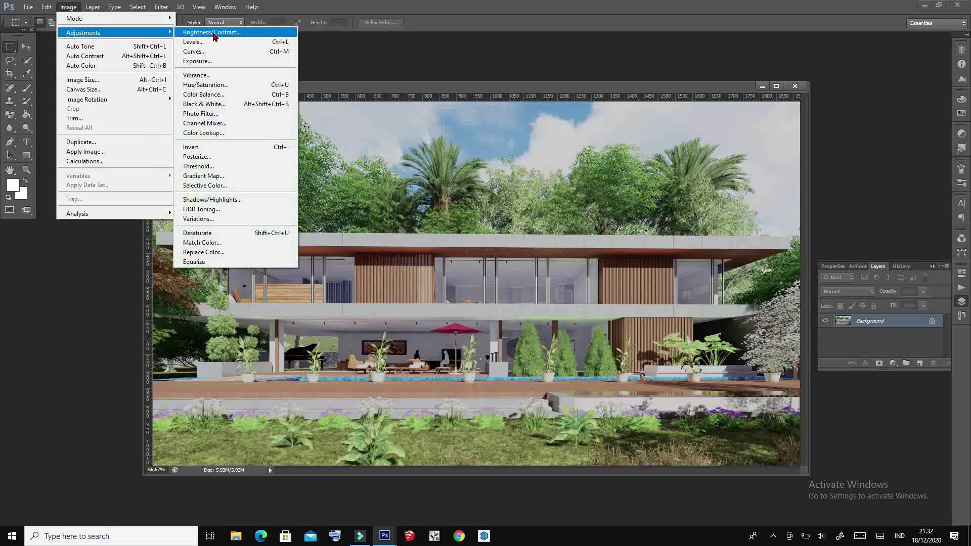
{"action": "left_click", "coordinate": [202, 31]}
{"action": "left_click_drag", "start_coordinate": [774, 125], "coordinate": [769, 126]}
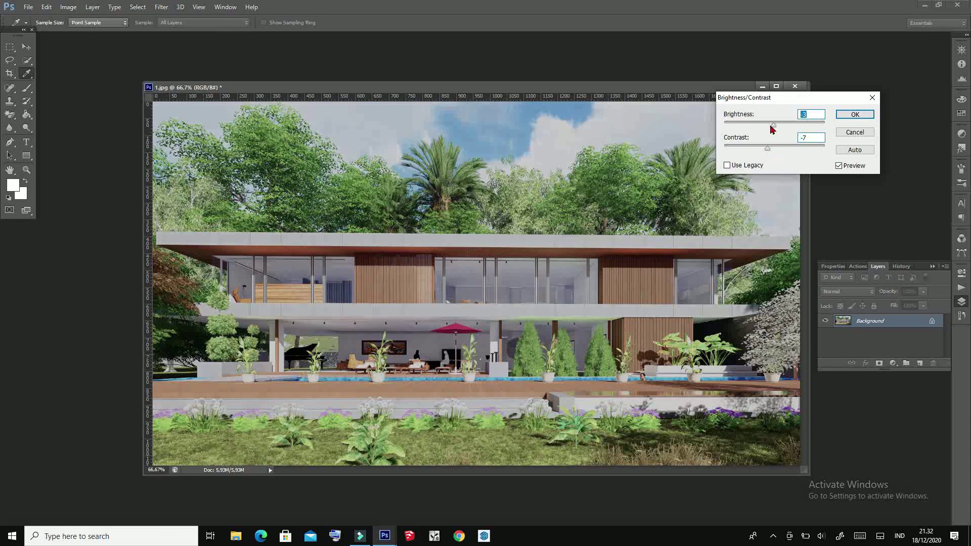
{"action": "left_click", "coordinate": [845, 119]}
{"action": "key", "text": "m"}
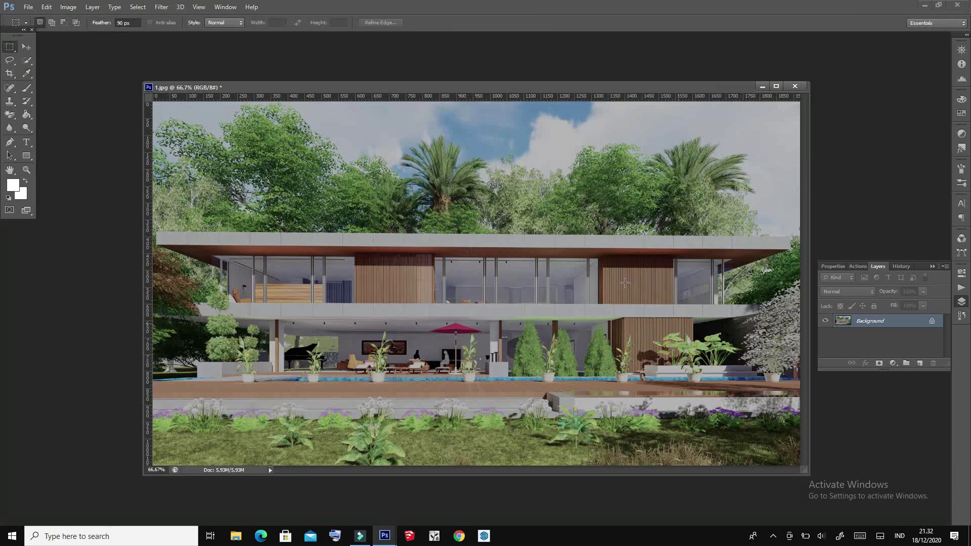
- Tone down the render's saturation slightly in the Vibrance dialog
{"action": "left_click", "coordinate": [67, 10]}
{"action": "mouse_move", "coordinate": [83, 32]}
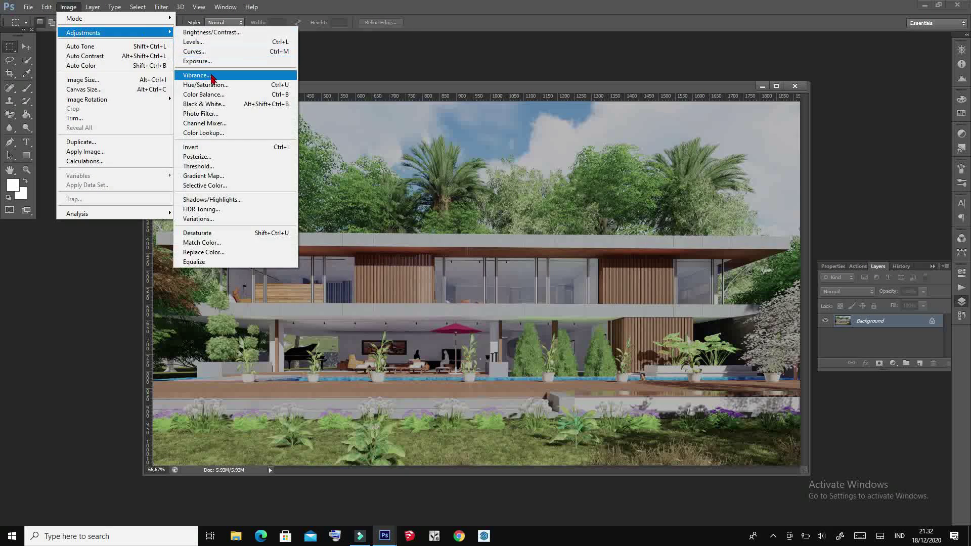
{"action": "left_click", "coordinate": [210, 76]}
{"action": "mouse_move", "coordinate": [804, 140]}
{"action": "left_mouse_down"}
{"action": "mouse_move", "coordinate": [792, 139]}
{"action": "mouse_move", "coordinate": [808, 108]}
{"action": "mouse_move", "coordinate": [783, 135]}
{"action": "mouse_move", "coordinate": [814, 108]}
{"action": "mouse_move", "coordinate": [797, 138]}
{"action": "left_mouse_up"}
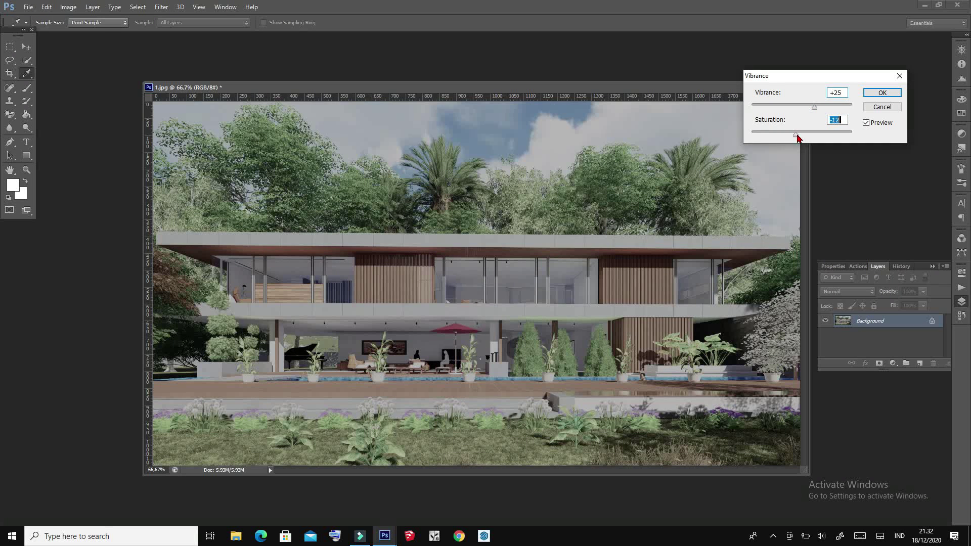
{"action": "left_click", "coordinate": [882, 93]}
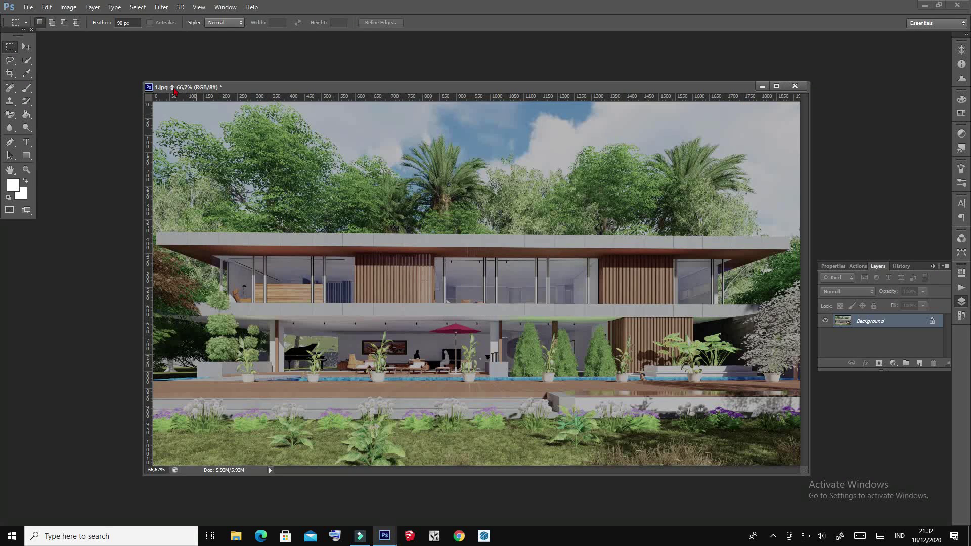
- Apply an S-shaped Curves adjustment with darker shadows, lifted midtones and eased highlights
{"action": "left_click", "coordinate": [59, 8]}
{"action": "mouse_move", "coordinate": [83, 32]}
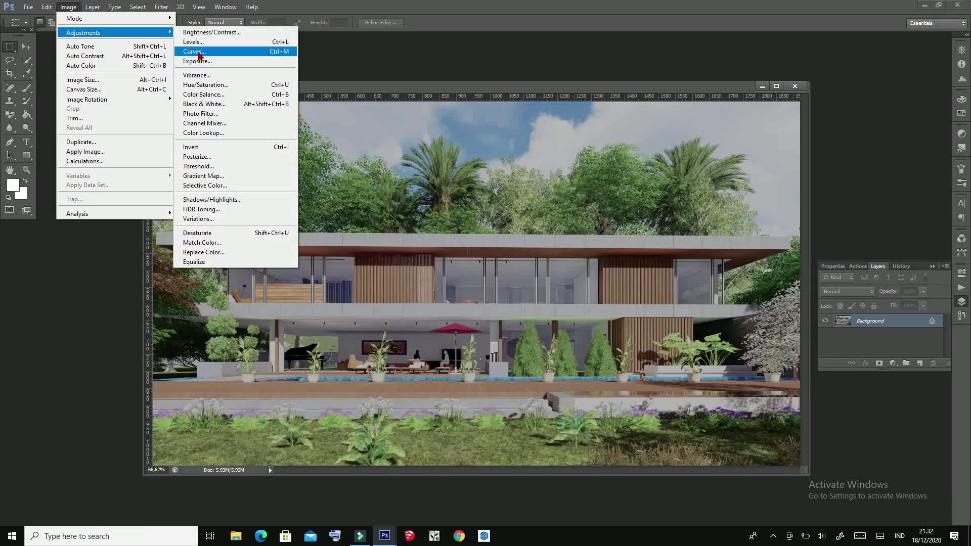
{"action": "left_click", "coordinate": [198, 51]}
{"action": "left_click_drag", "start_coordinate": [742, 230], "coordinate": [739, 243]}
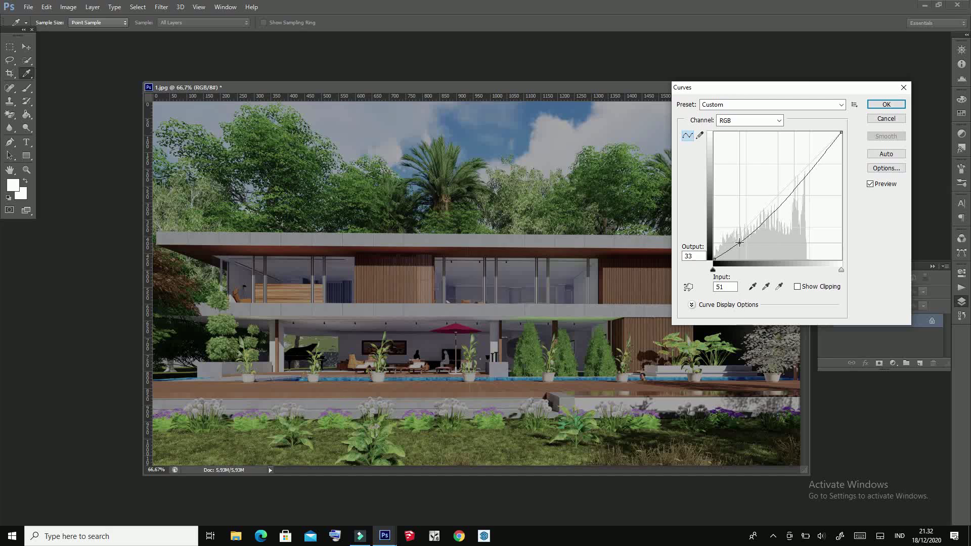
{"action": "left_click_drag", "start_coordinate": [771, 213], "coordinate": [771, 206]}
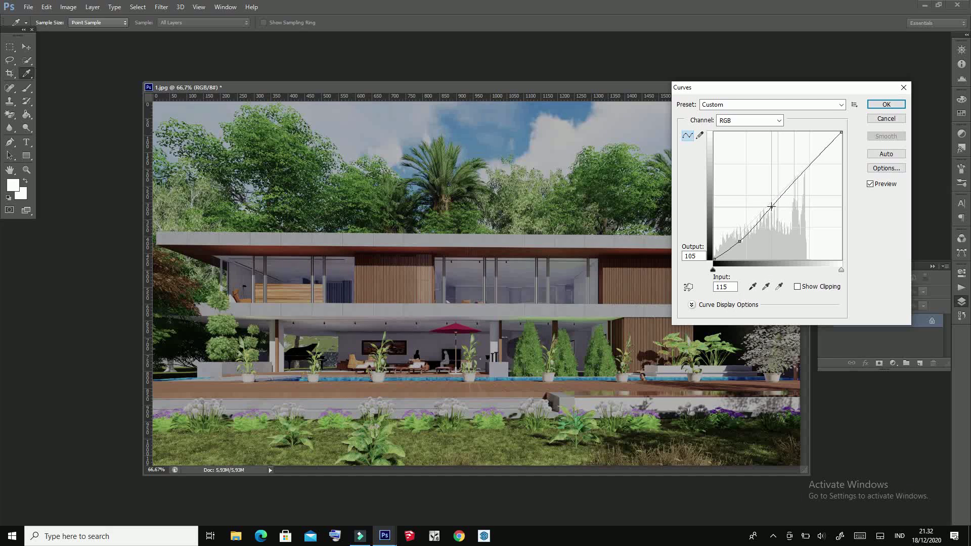
{"action": "left_click_drag", "start_coordinate": [818, 156], "coordinate": [813, 152]}
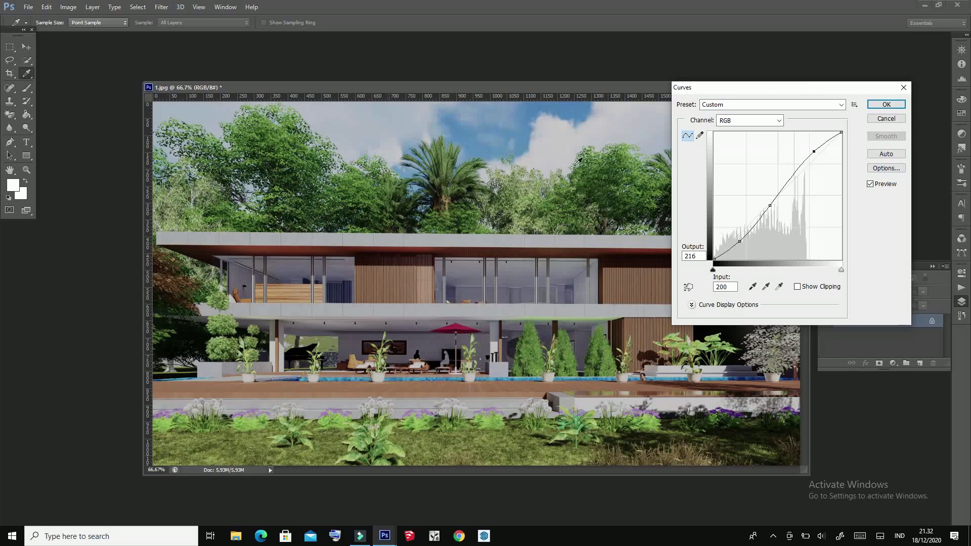
{"action": "left_click", "coordinate": [787, 188]}
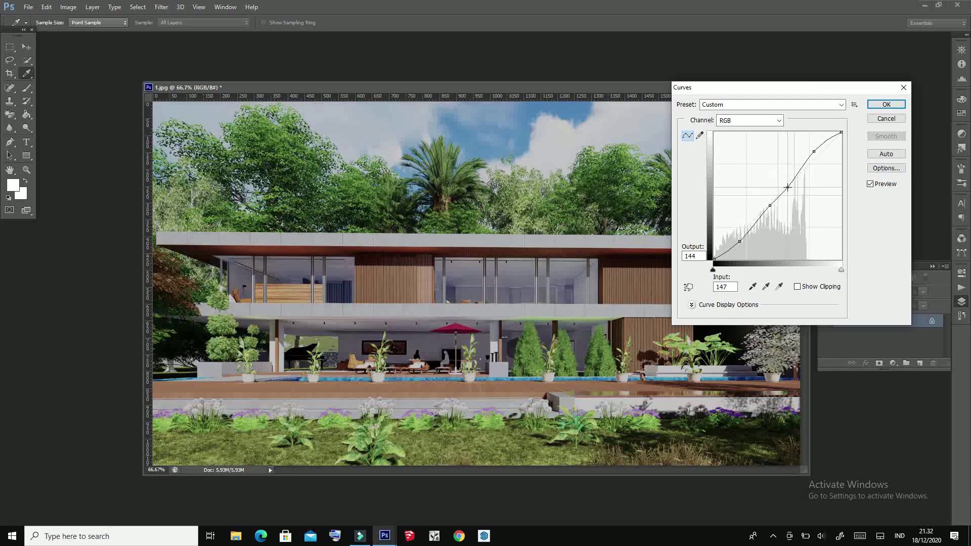
{"action": "left_click", "coordinate": [754, 224]}
{"action": "left_click_drag", "start_coordinate": [728, 248], "coordinate": [731, 252]}
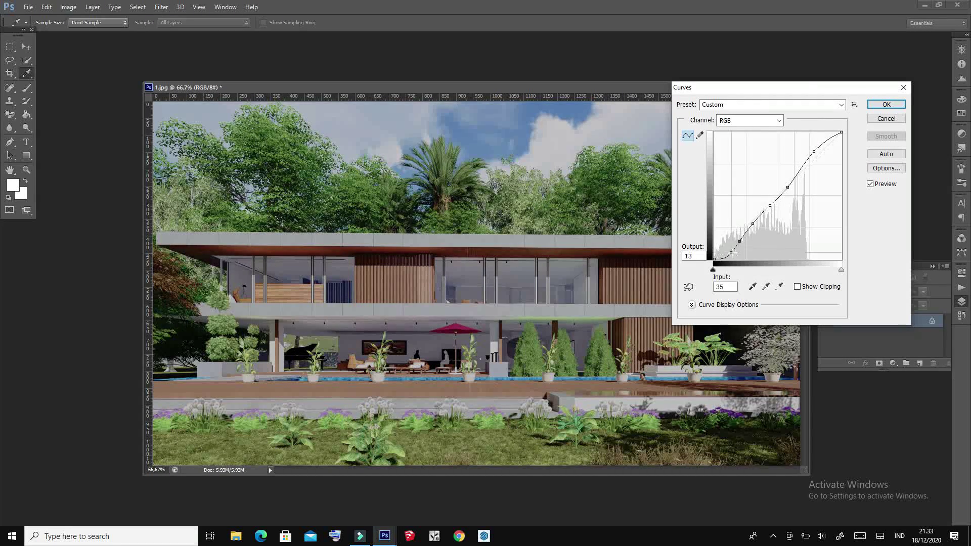
{"action": "left_click", "coordinate": [886, 104]}
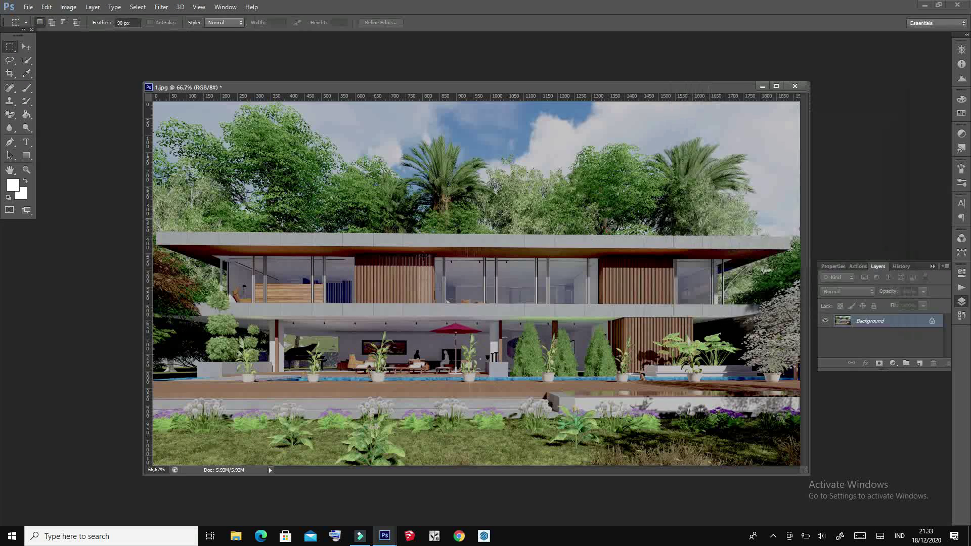
- Apply a second slight midtone Color Balance shift on the magenta–green axis
{"action": "left_click", "coordinate": [69, 8]}
{"action": "mouse_move", "coordinate": [84, 33]}
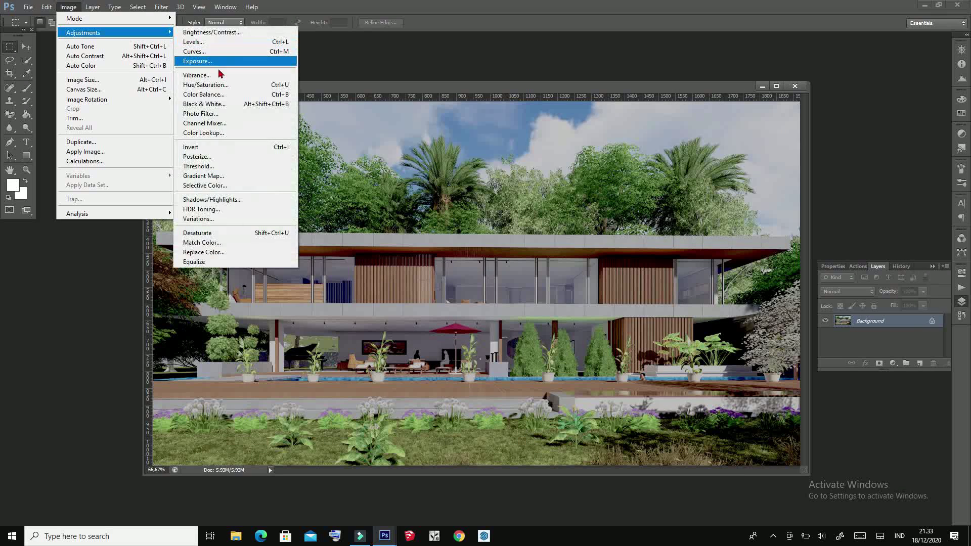
{"action": "left_click", "coordinate": [211, 96]}
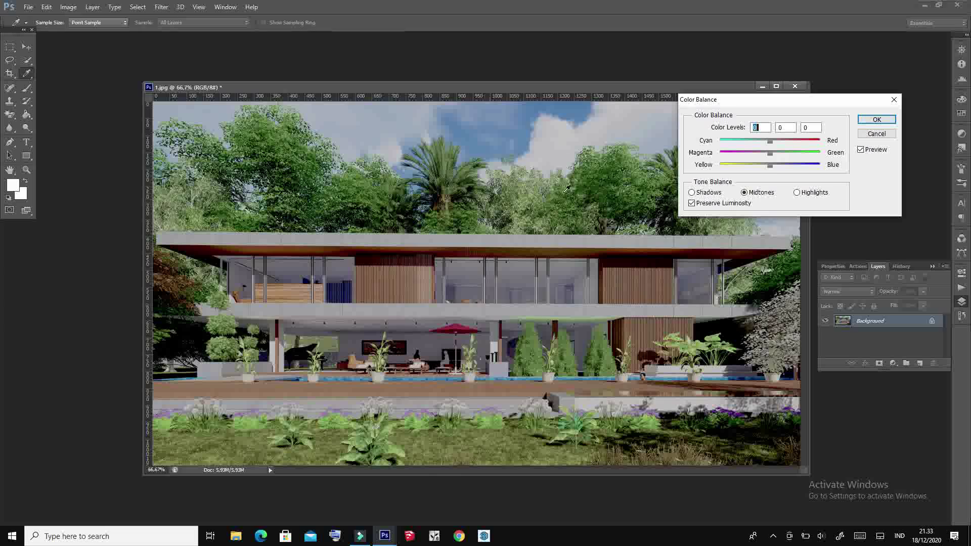
{"action": "left_click", "coordinate": [771, 150]}
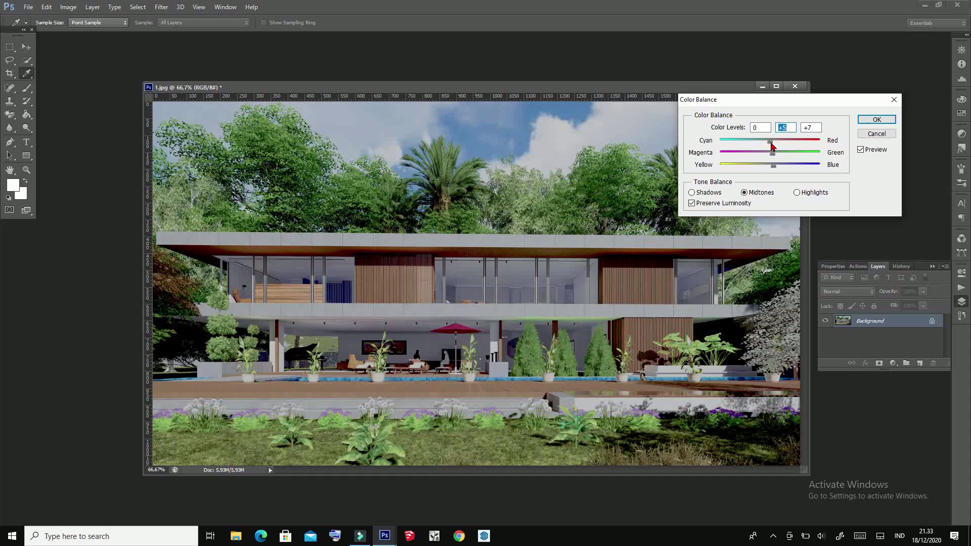
{"action": "left_click", "coordinate": [876, 119]}
- Save the render as JPEG 'Arc 001' at Maximum quality, then browse to Pictures in File Explorer
{"action": "key", "text": "m"}
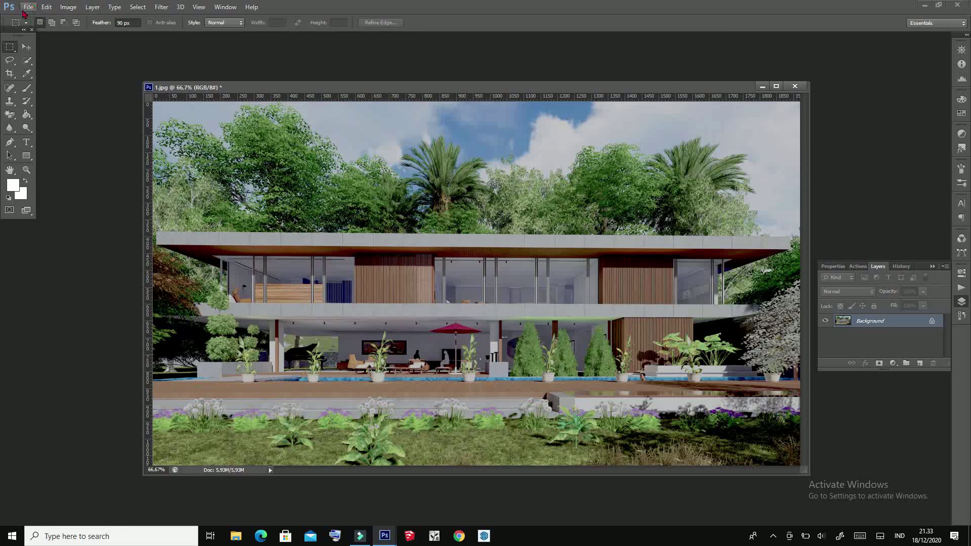
{"action": "left_click", "coordinate": [46, 6]}
{"action": "left_click", "coordinate": [38, 101]}
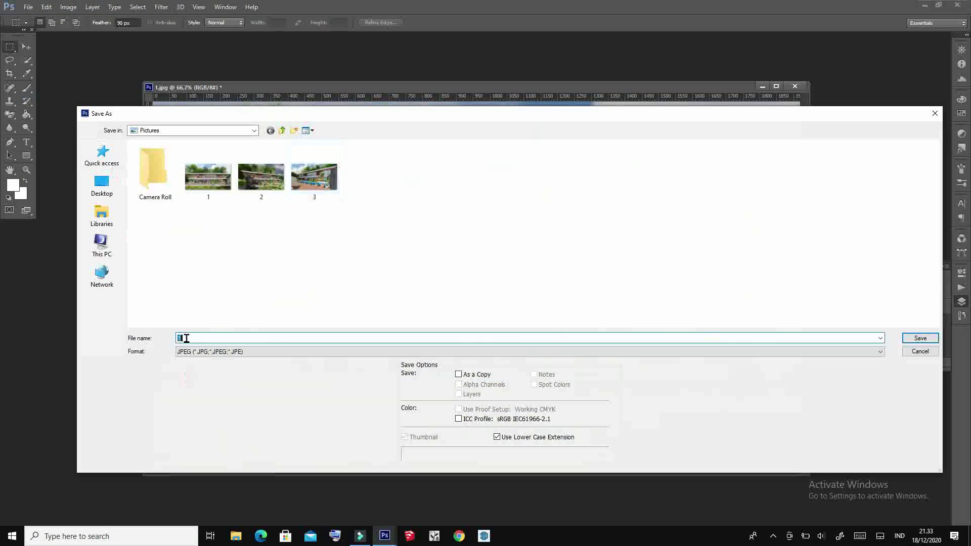
{"action": "type", "text": "Arc 00"}
{"action": "left_click", "coordinate": [916, 339]}
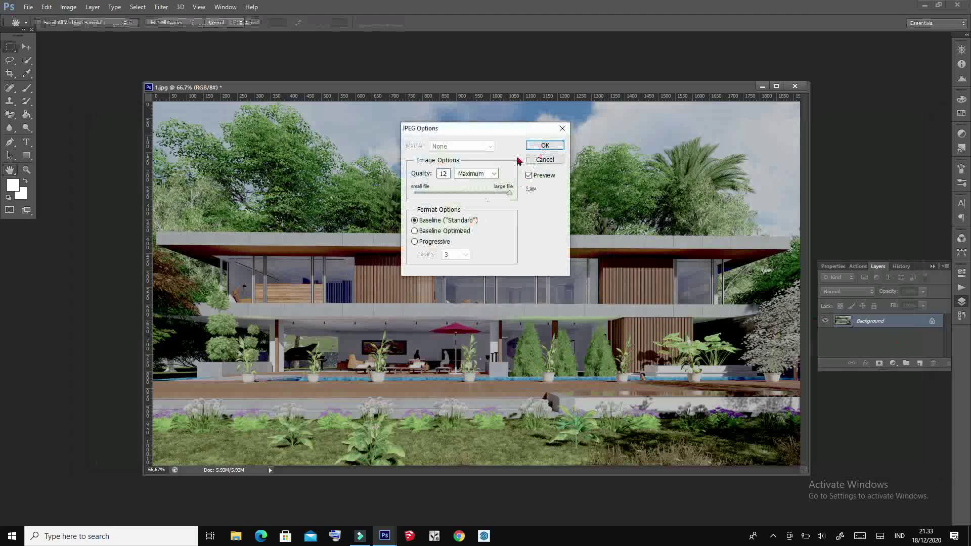
{"action": "key", "text": "Return"}
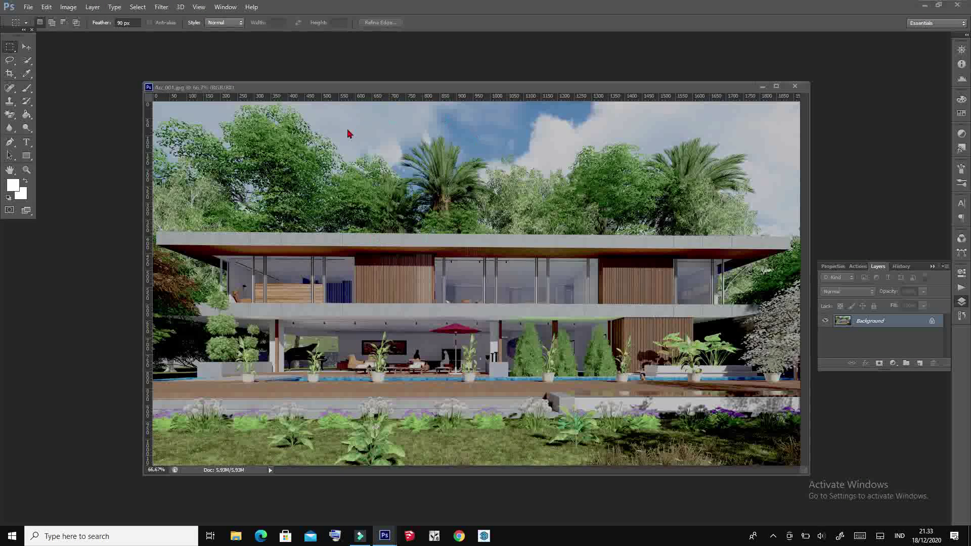
{"action": "key", "text": "super+e"}
{"action": "left_click", "coordinate": [39, 164]}
- View 1.jpg and then Arc 001.jpg in Photos, and close the Arc 001 document in Photoshop
{"action": "left_click", "coordinate": [240, 85]}
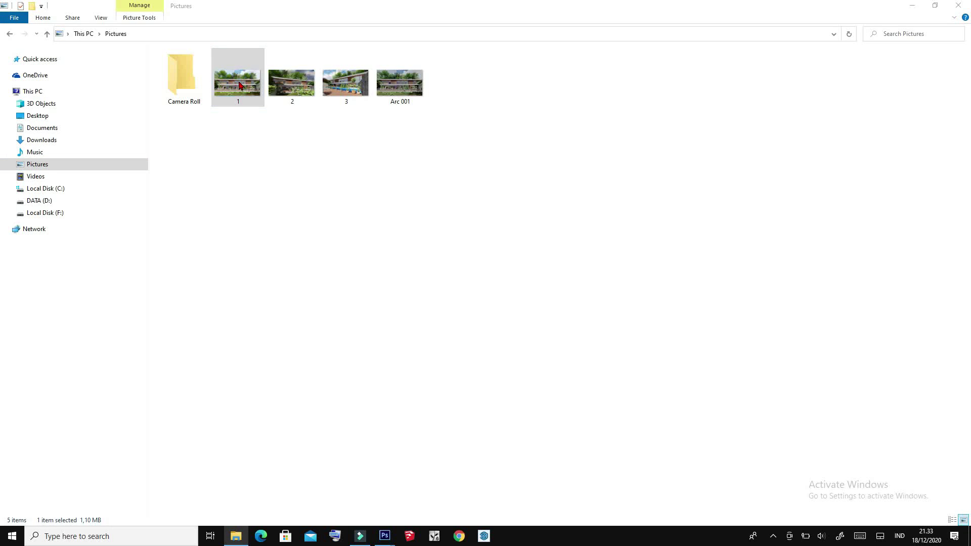
{"action": "double_click", "coordinate": [239, 85]}
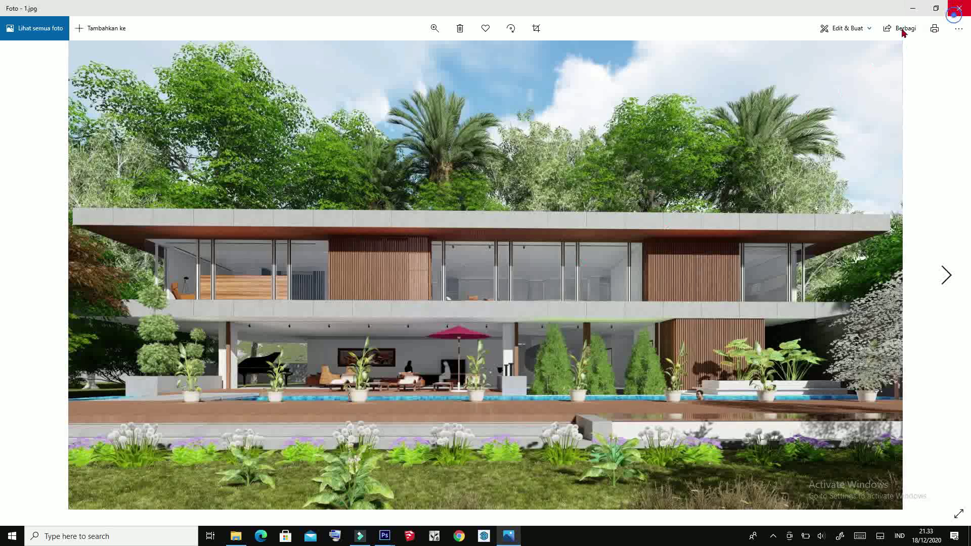
{"action": "left_click", "coordinate": [955, 10]}
{"action": "double_click", "coordinate": [399, 76]}
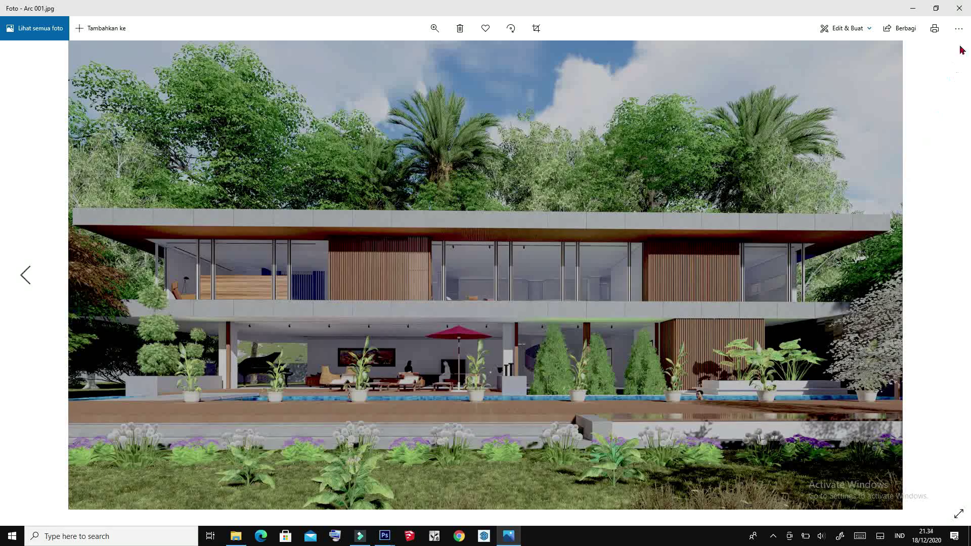
{"action": "left_click", "coordinate": [959, 8]}
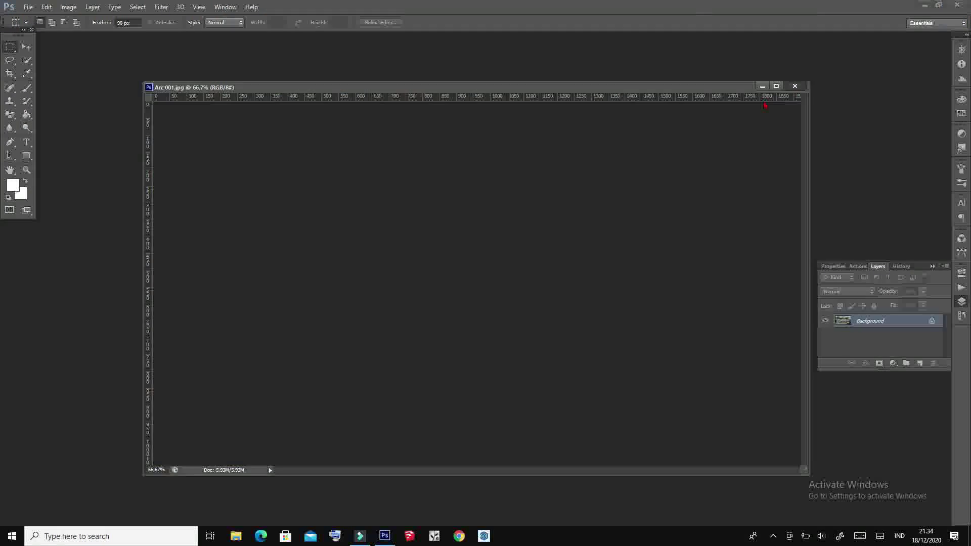
{"action": "left_click", "coordinate": [794, 86]}
- Open Render 2.jpg in Photoshop for editing
{"action": "left_click", "coordinate": [28, 7]}
{"action": "left_click", "coordinate": [45, 24]}
{"action": "left_click", "coordinate": [264, 181]}
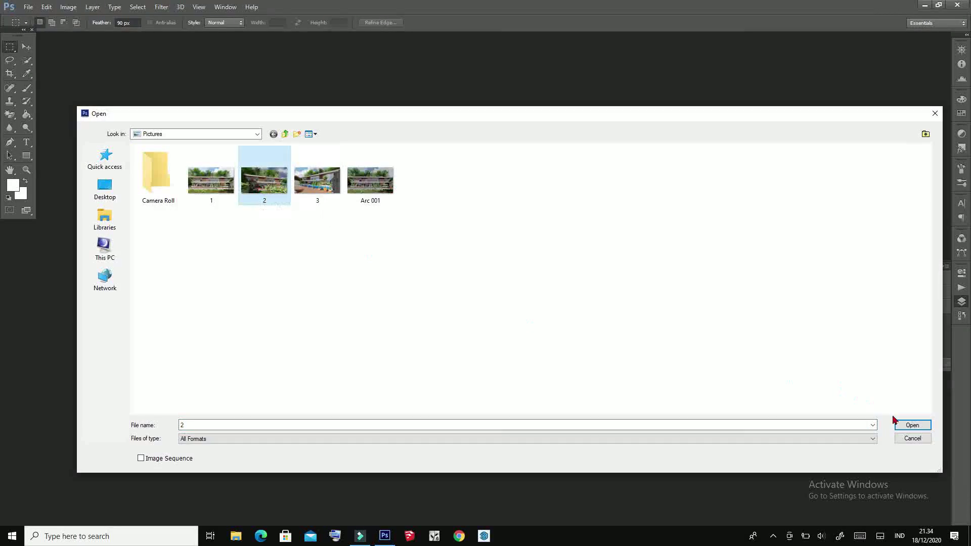
{"action": "left_click", "coordinate": [902, 425]}
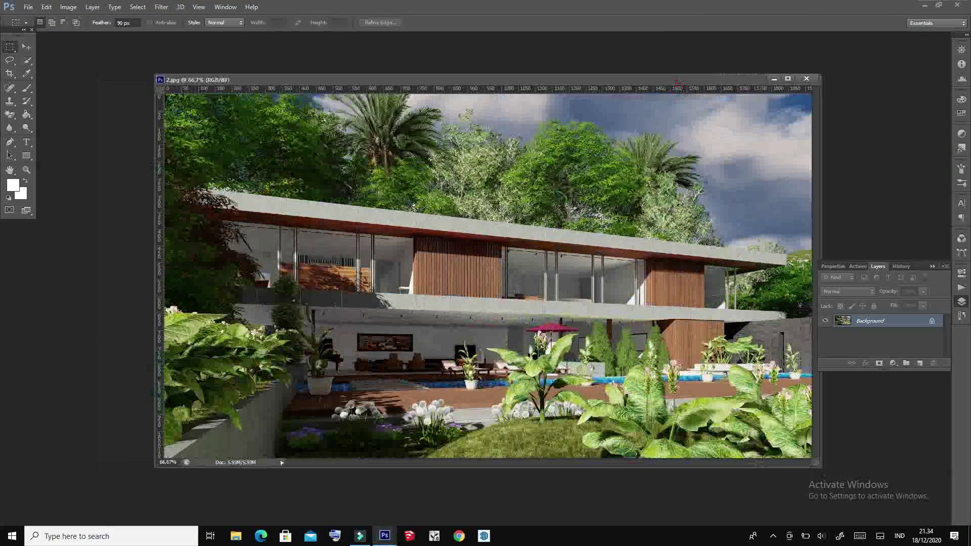
- Apply a Vibrance adjustment with vibrance about +44 and saturation about -30
{"action": "left_click", "coordinate": [68, 7]}
{"action": "mouse_move", "coordinate": [113, 32]}
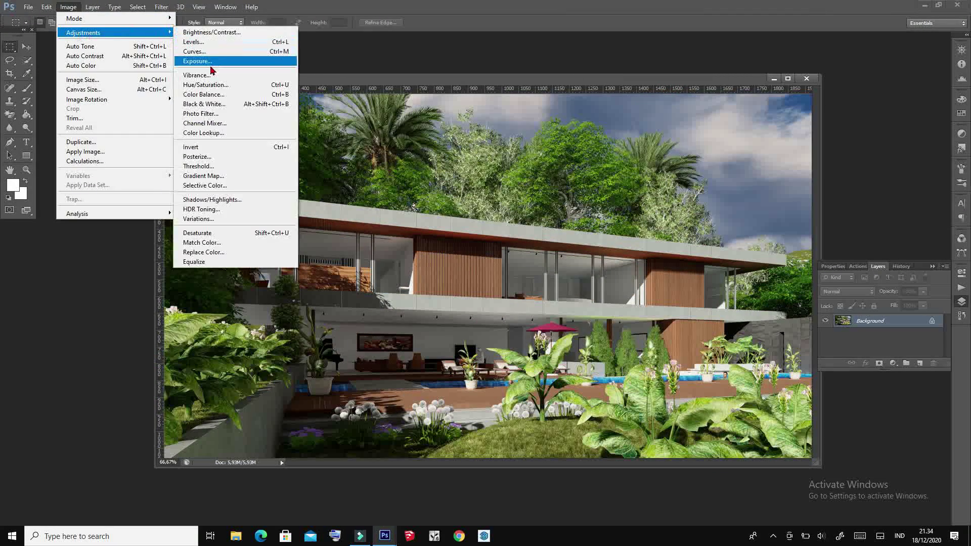
{"action": "left_click", "coordinate": [208, 75]}
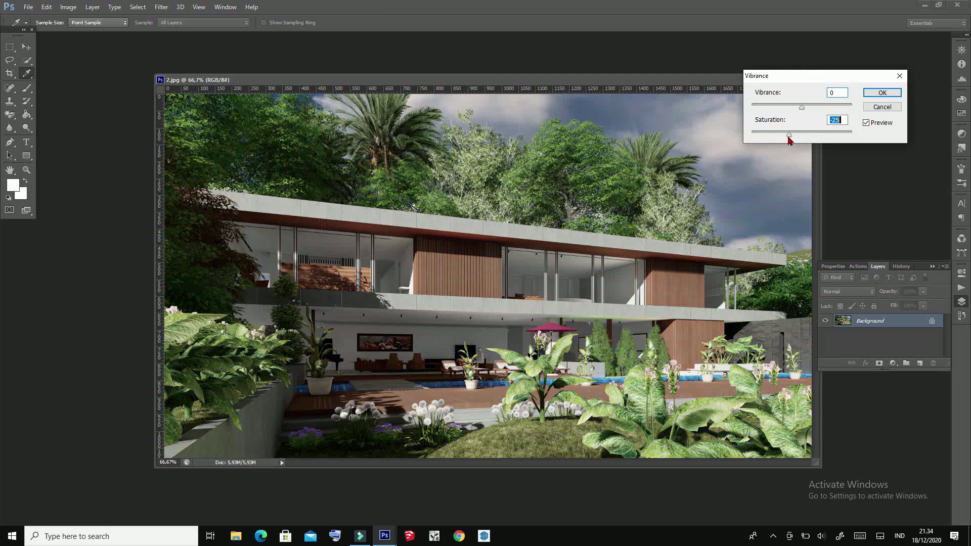
{"action": "left_click_drag", "start_coordinate": [802, 107], "coordinate": [782, 135]}
{"action": "left_click_drag", "start_coordinate": [812, 108], "coordinate": [824, 109]}
{"action": "left_click_drag", "start_coordinate": [780, 136], "coordinate": [787, 138]}
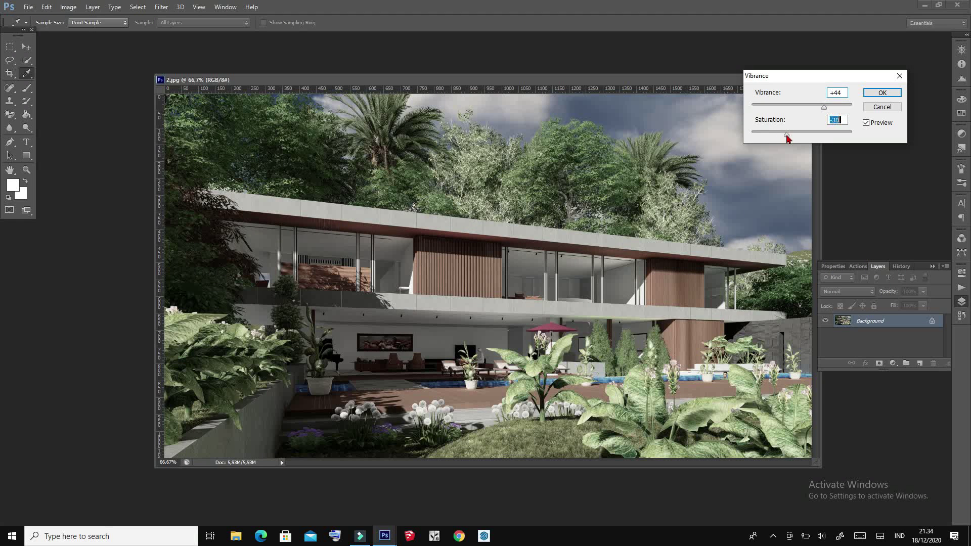
{"action": "left_click", "coordinate": [882, 93]}
{"action": "key", "text": "m"}
- Lower the render's Lightness slightly with a Hue/Saturation adjustment
{"action": "left_click", "coordinate": [68, 6]}
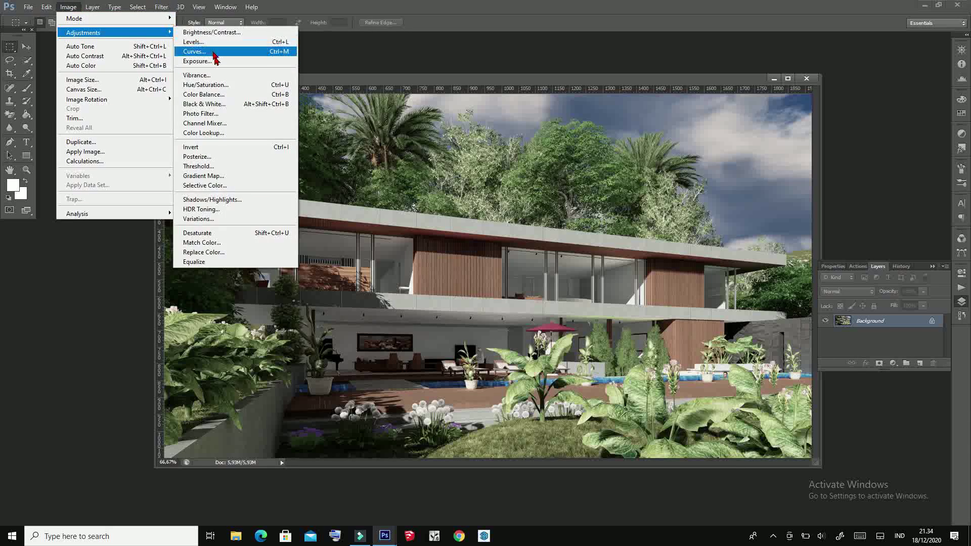
{"action": "left_click", "coordinate": [200, 86]}
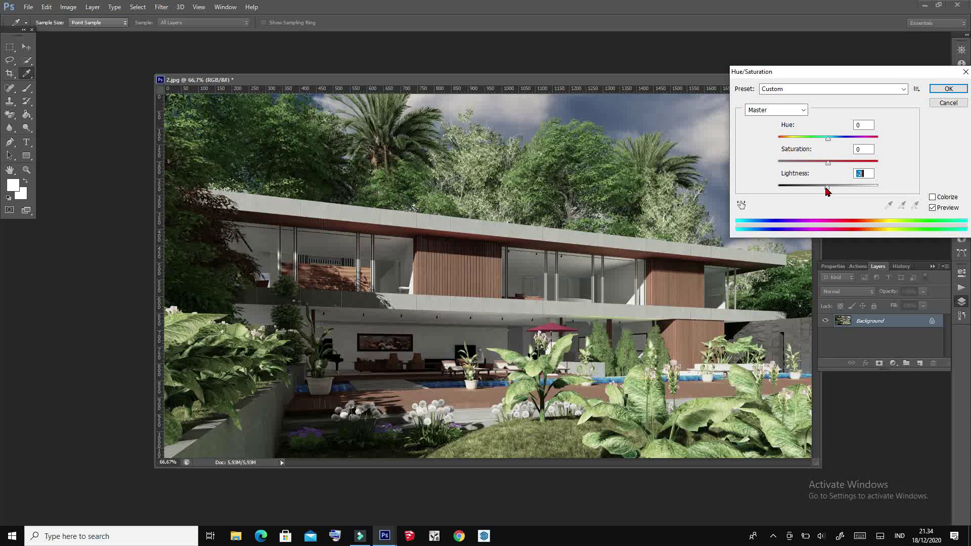
{"action": "left_click_drag", "start_coordinate": [825, 188], "coordinate": [824, 188]}
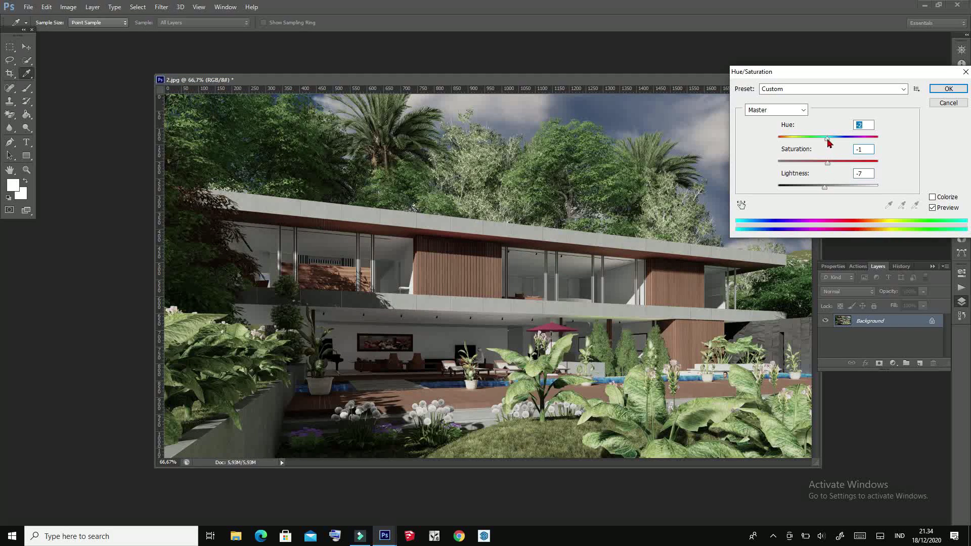
{"action": "left_click", "coordinate": [948, 88]}
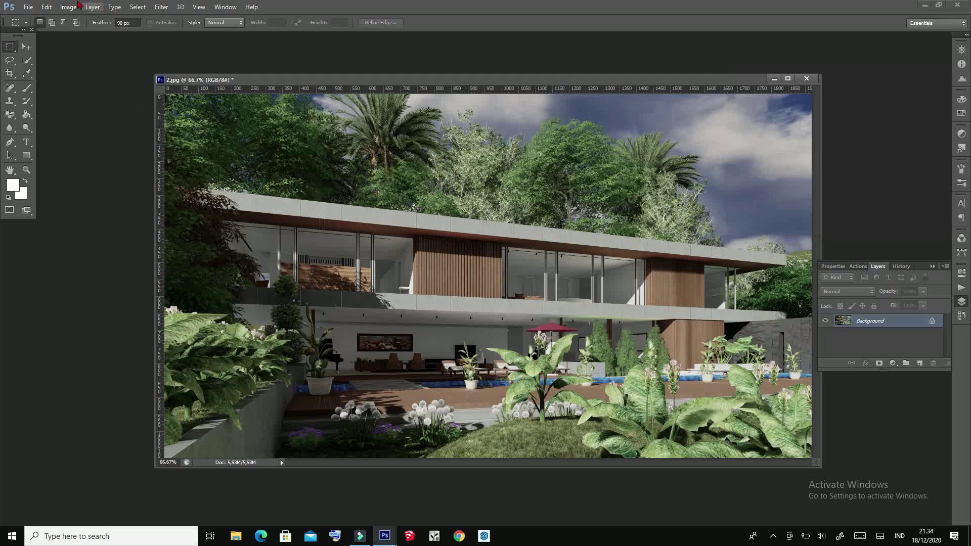
{"action": "left_click", "coordinate": [68, 6]}
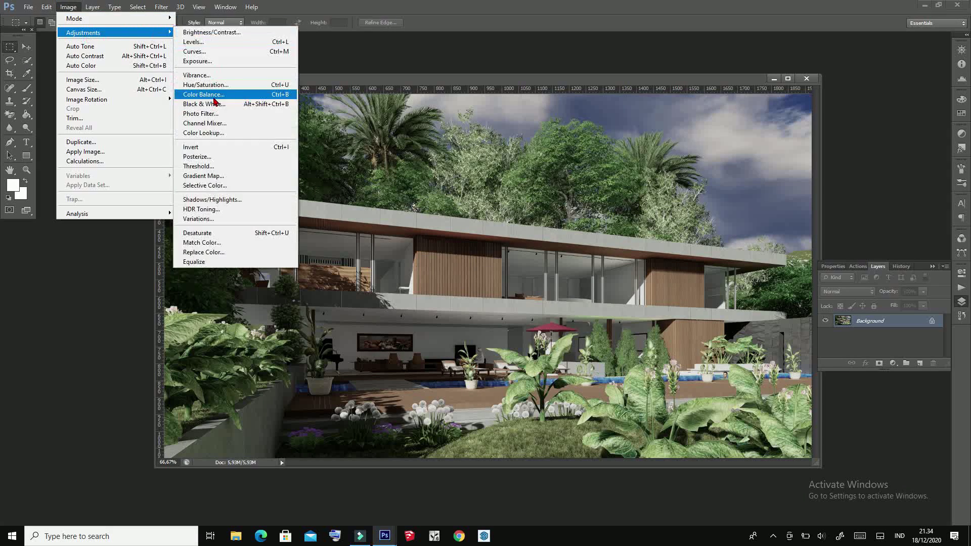
- Skip Black & White, then apply Color Balance nudging midtones toward red and green
{"action": "left_click", "coordinate": [212, 94]}
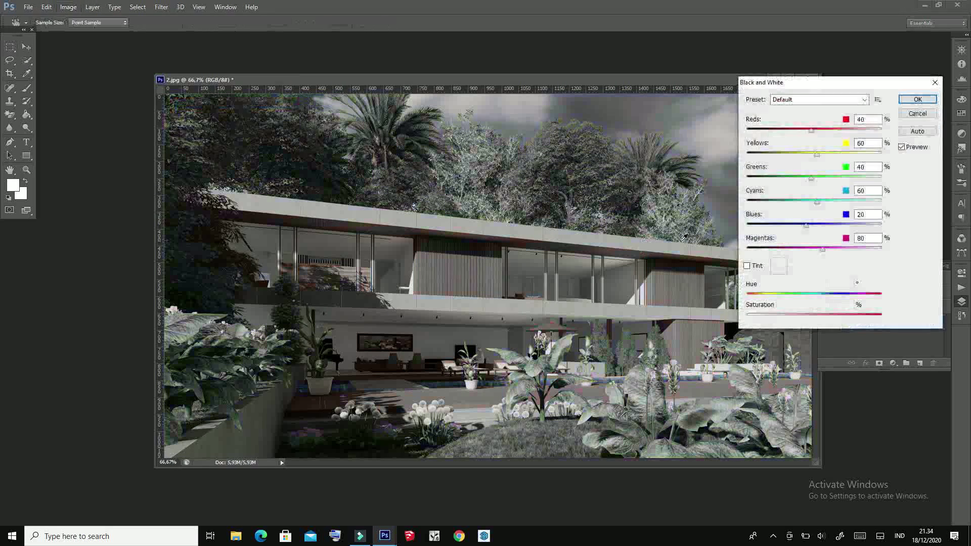
{"action": "left_click", "coordinate": [934, 82]}
{"action": "left_click", "coordinate": [68, 6]}
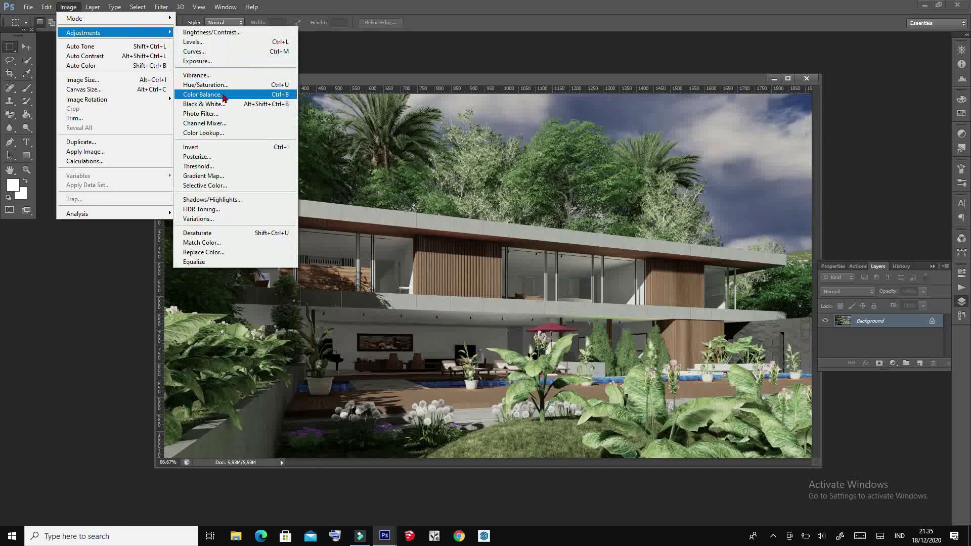
{"action": "left_click", "coordinate": [204, 94]}
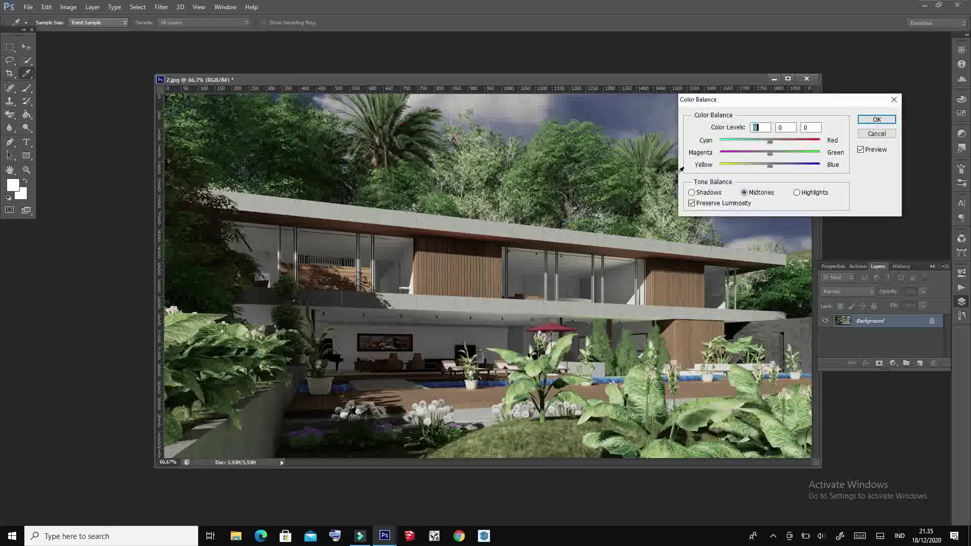
{"action": "left_click", "coordinate": [771, 142]}
{"action": "left_click", "coordinate": [764, 166]}
{"action": "left_click", "coordinate": [774, 154]}
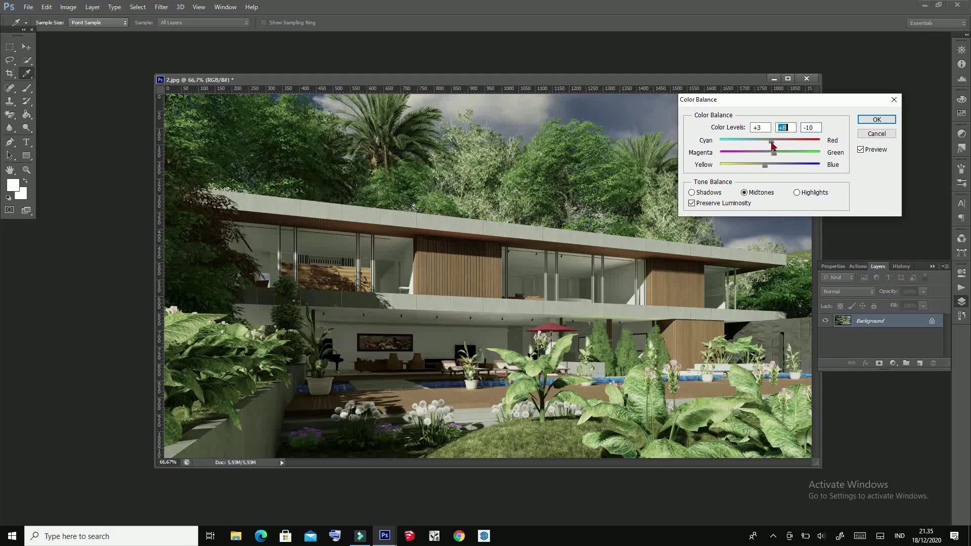
{"action": "left_click", "coordinate": [773, 143]}
{"action": "left_click", "coordinate": [876, 119]}
{"action": "key", "text": "m"}
{"action": "left_click", "coordinate": [68, 7]}
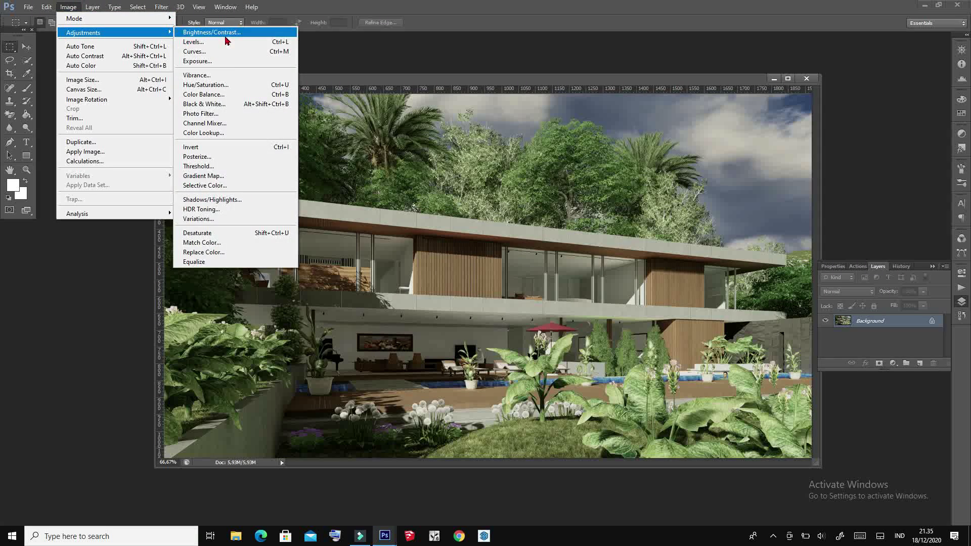
- Darken the render with a Curves adjustment, pulling midtones, shadows and highlights down
{"action": "left_click", "coordinate": [226, 51]}
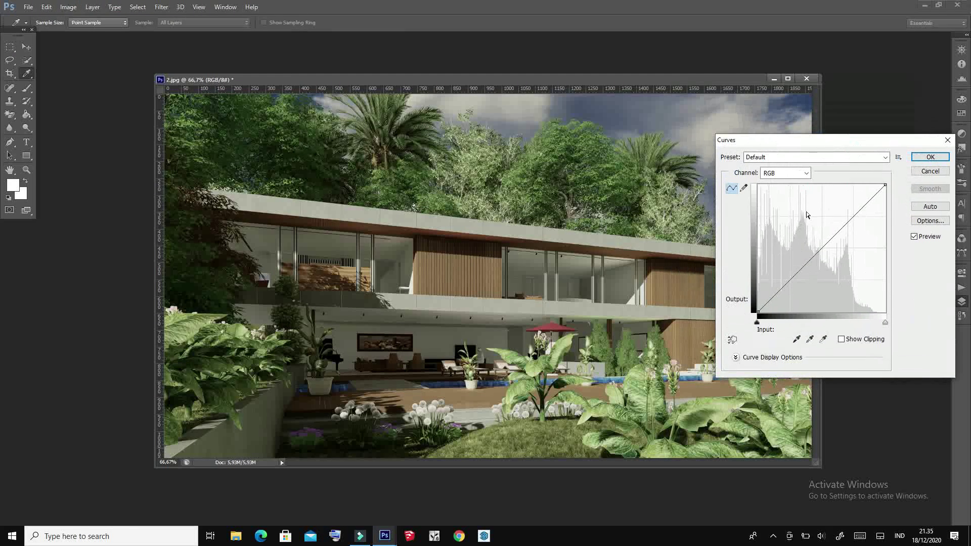
{"action": "left_click_drag", "start_coordinate": [822, 247], "coordinate": [821, 255]}
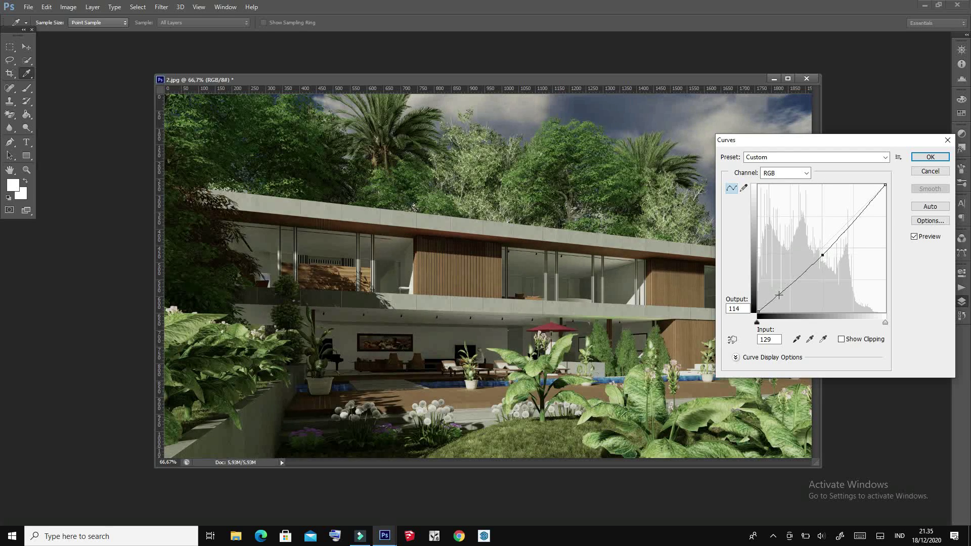
{"action": "mouse_move", "coordinate": [778, 294]}
{"action": "left_mouse_down"}
{"action": "mouse_move", "coordinate": [783, 302]}
{"action": "mouse_move", "coordinate": [784, 291]}
{"action": "left_mouse_up"}
{"action": "left_click_drag", "start_coordinate": [862, 210], "coordinate": [861, 216]}
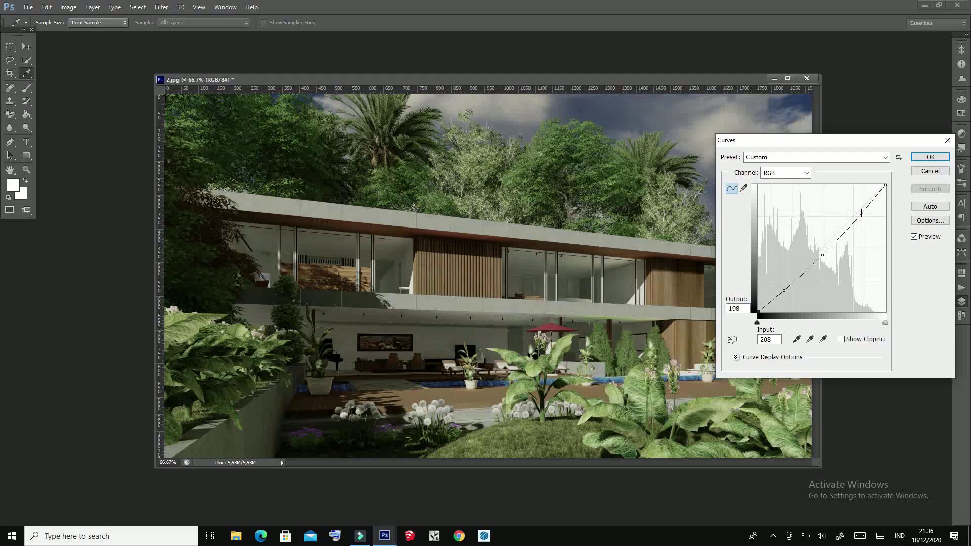
{"action": "left_click", "coordinate": [840, 234]}
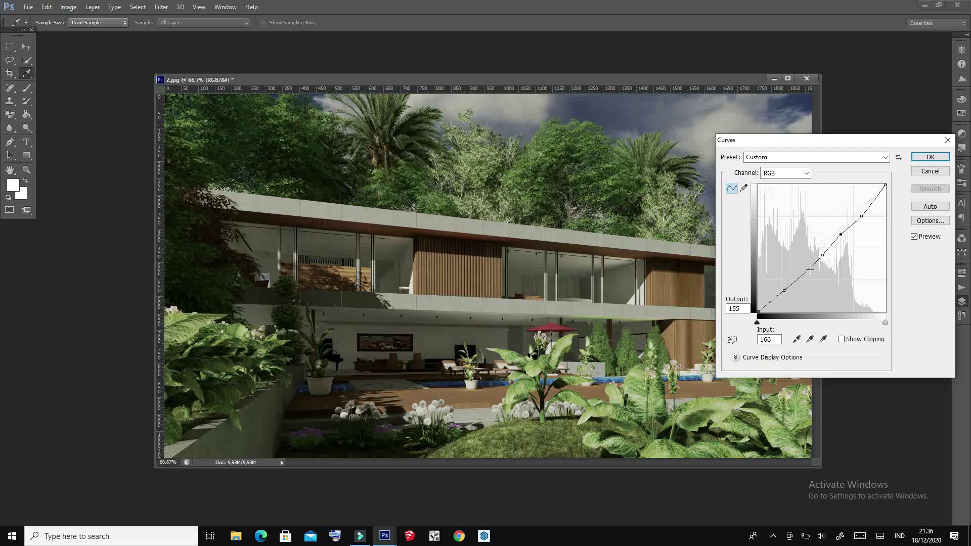
{"action": "left_click_drag", "start_coordinate": [808, 268], "coordinate": [809, 271]}
{"action": "left_click", "coordinate": [929, 157]}
{"action": "key", "text": "m"}
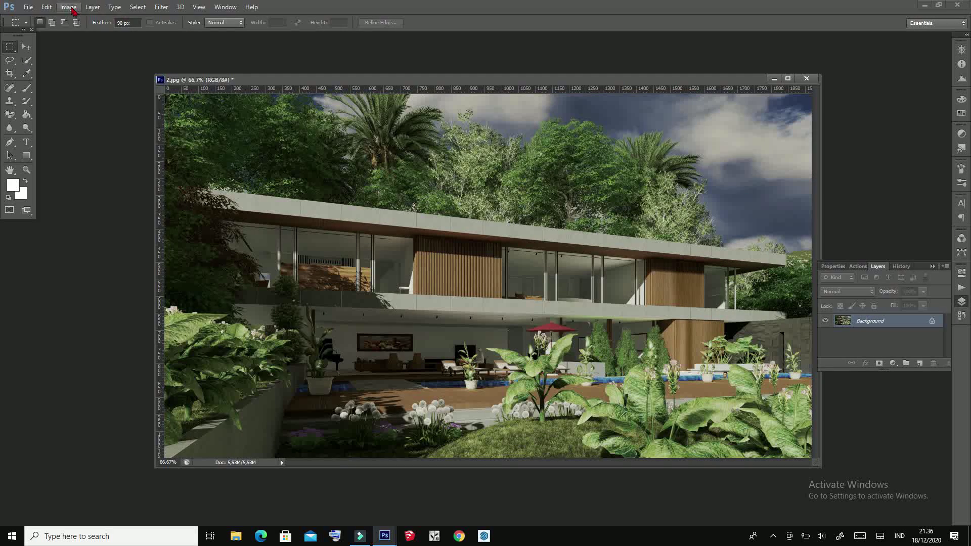
- Apply Brightness/Contrast with contrast 37 and brightness -21
{"action": "left_click", "coordinate": [68, 7]}
{"action": "mouse_move", "coordinate": [107, 38]}
{"action": "left_click", "coordinate": [211, 32]}
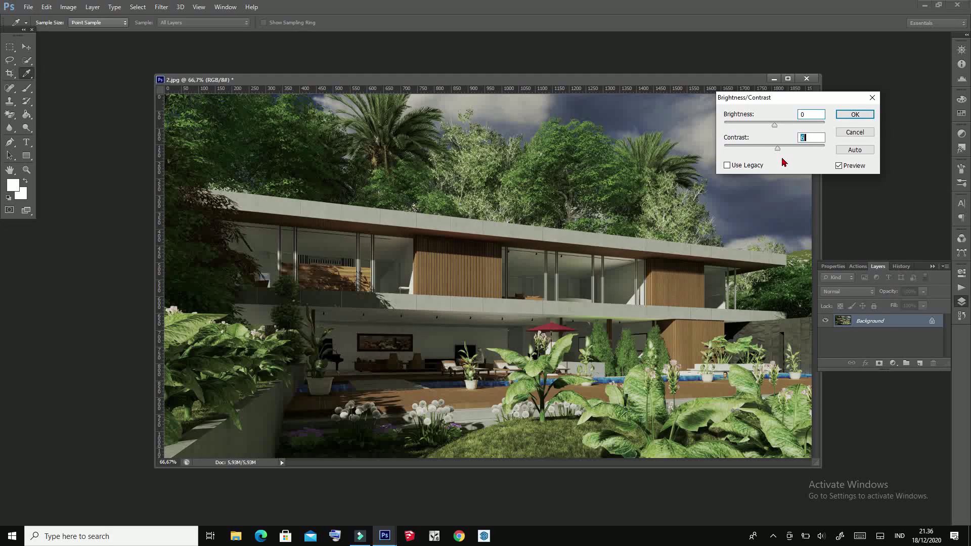
{"action": "left_click_drag", "start_coordinate": [783, 162], "coordinate": [794, 166]}
{"action": "left_click_drag", "start_coordinate": [772, 130], "coordinate": [767, 129]}
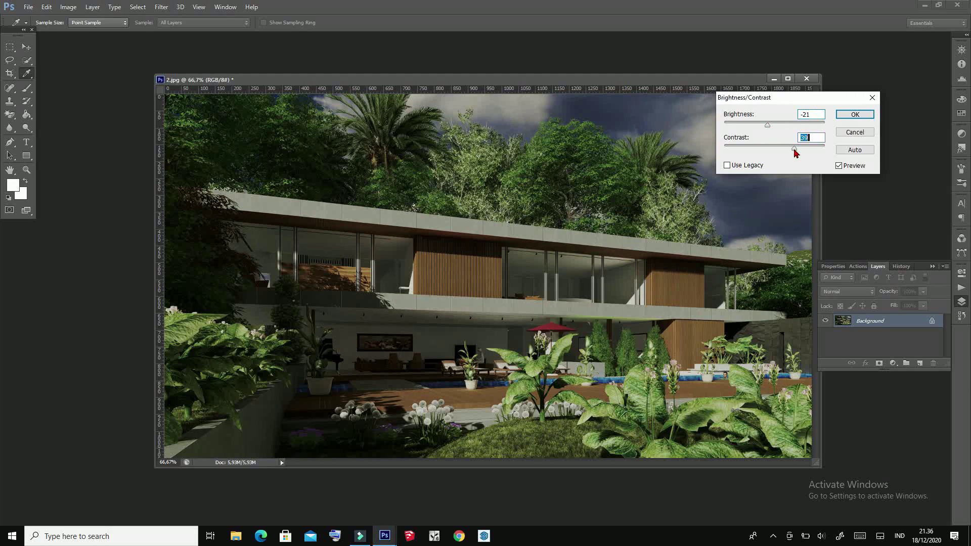
{"action": "left_click", "coordinate": [854, 114]}
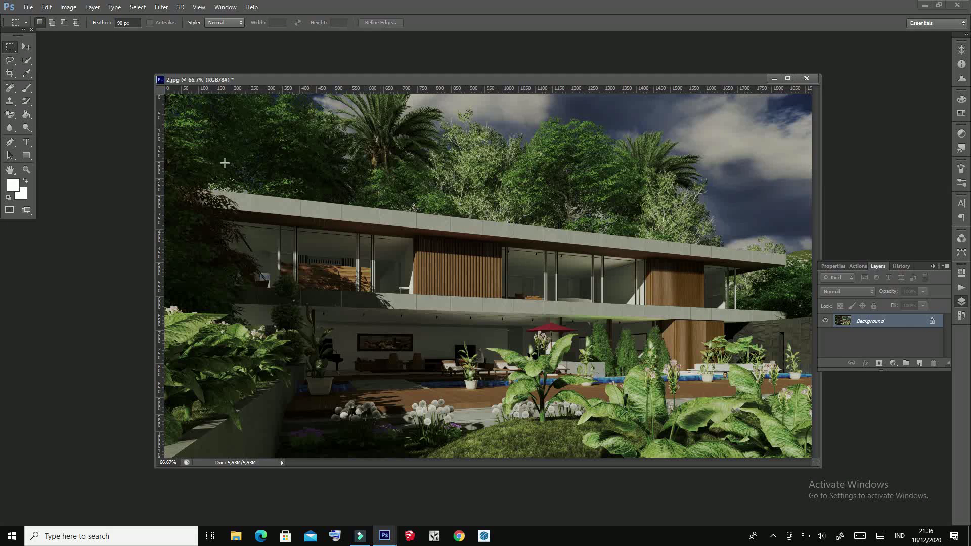
- Save the corrected render as the JPEG 'Arc 002'
{"action": "left_click", "coordinate": [28, 7]}
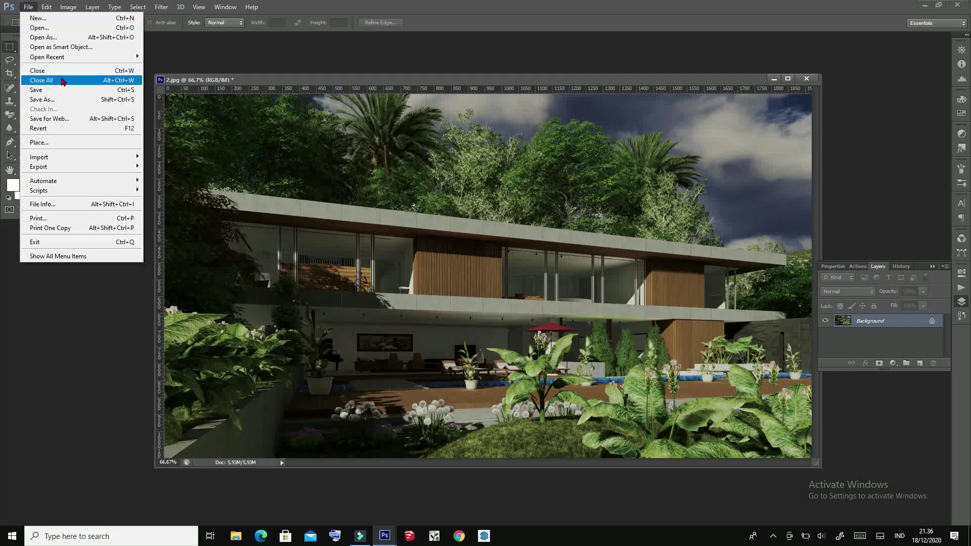
{"action": "left_click", "coordinate": [41, 100]}
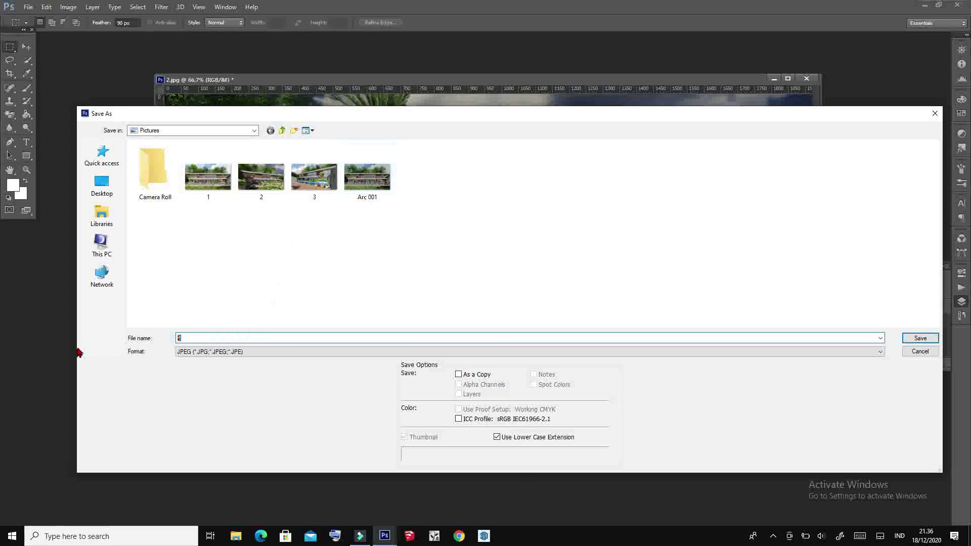
{"action": "type", "text": "Arc 002"}
{"action": "left_click", "coordinate": [918, 338]}
{"action": "left_click", "coordinate": [548, 143]}
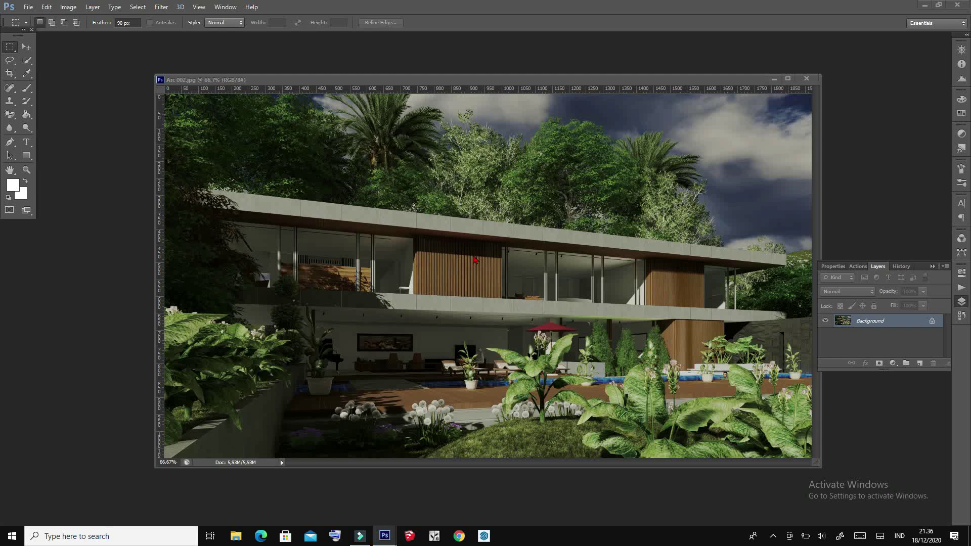
- Open a render from the Pictures folder in the image viewer
{"action": "key", "text": "super+e"}
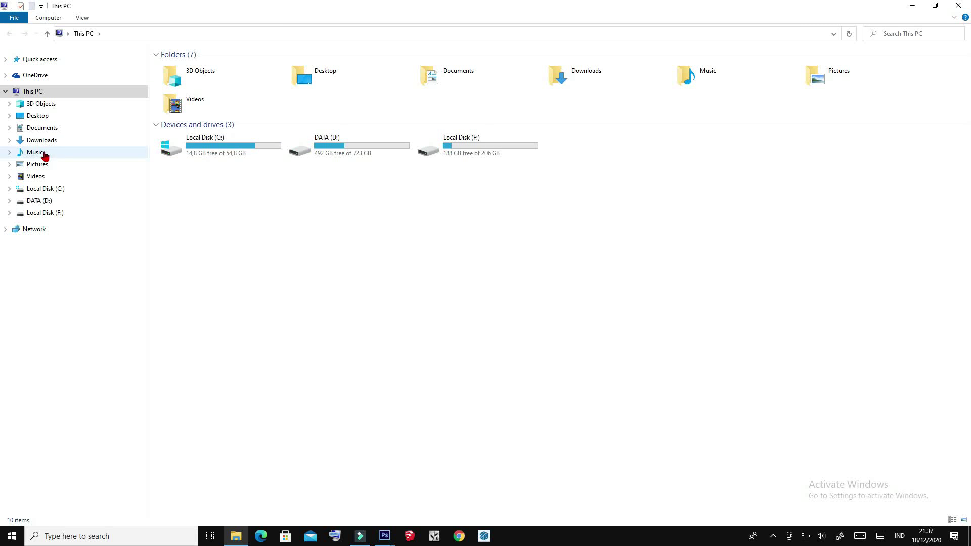
{"action": "left_click", "coordinate": [37, 164]}
{"action": "double_click", "coordinate": [291, 80]}
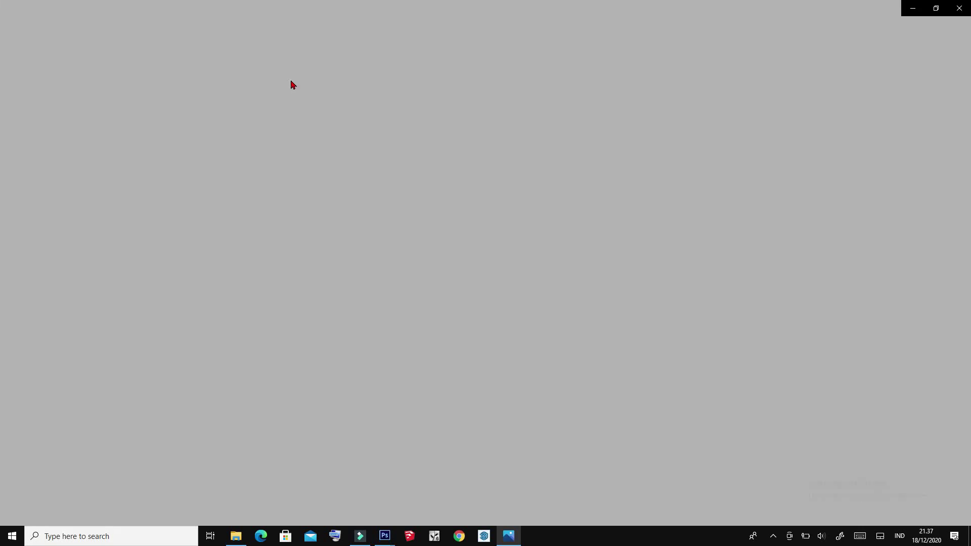
{"action": "left_click", "coordinate": [959, 8]}
- View Arc 002 in Photos, then close Photos and File Explorer
{"action": "double_click", "coordinate": [454, 88]}
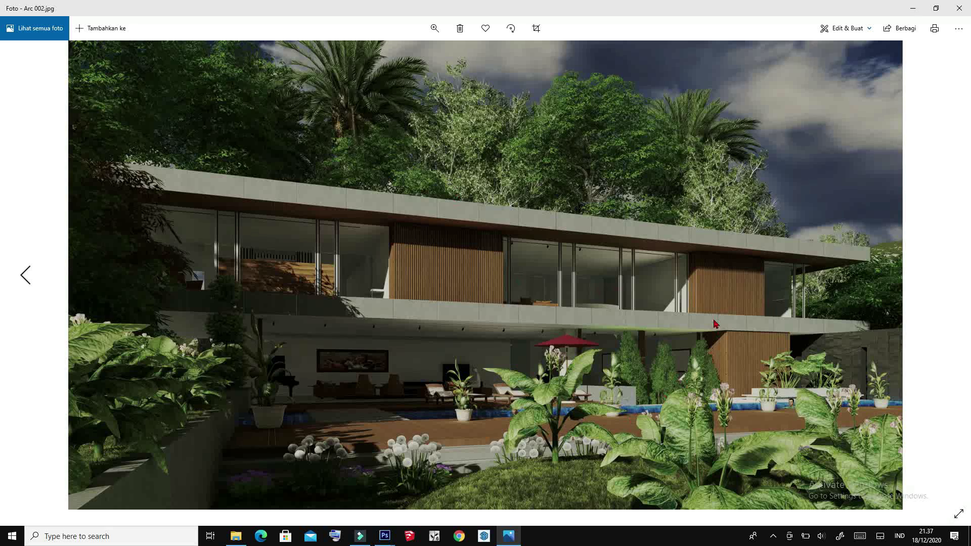
{"action": "left_click", "coordinate": [959, 8]}
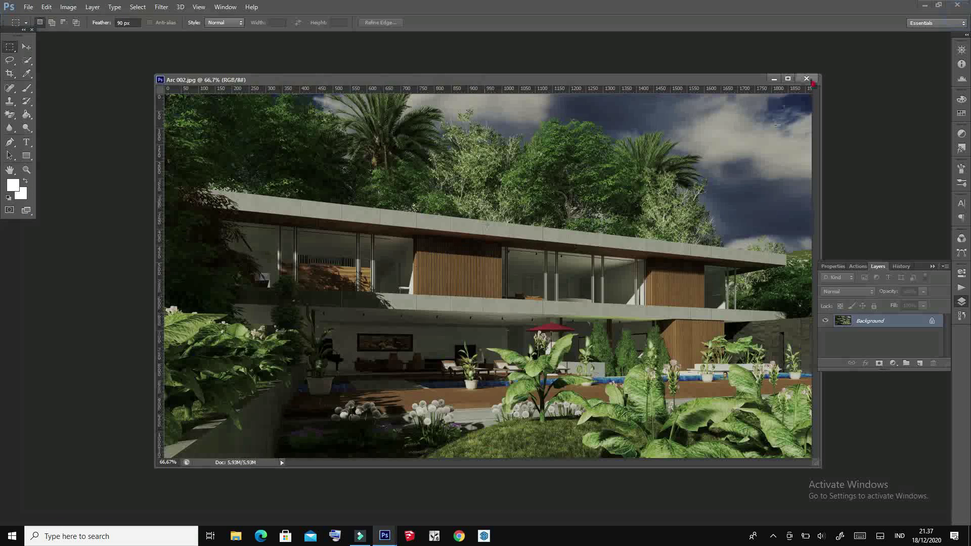
{"action": "left_click", "coordinate": [806, 78]}
- Close Arc 002 and open Render 3.jpg, the pool shot, in Photoshop
{"action": "left_click", "coordinate": [28, 7]}
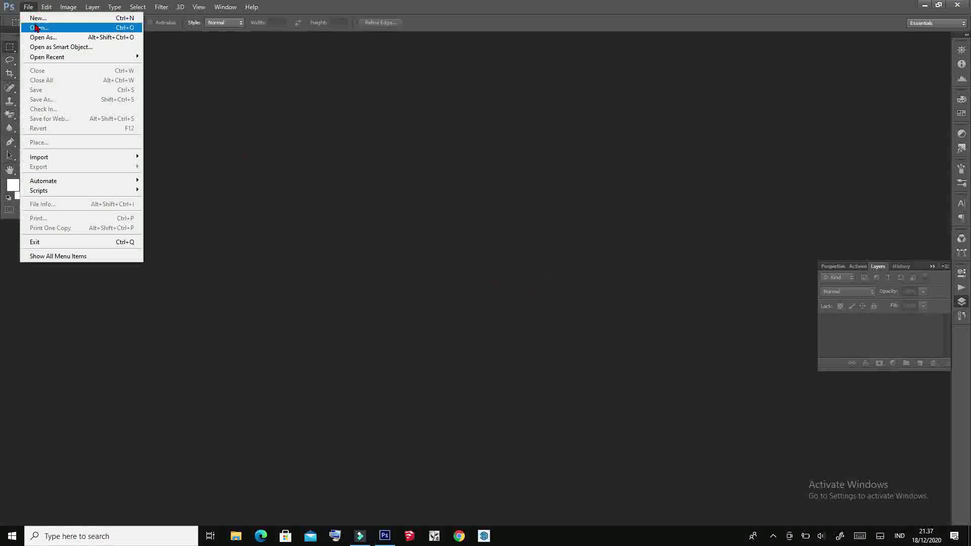
{"action": "left_click", "coordinate": [31, 28]}
{"action": "left_click", "coordinate": [353, 194]}
{"action": "double_click", "coordinate": [317, 181]}
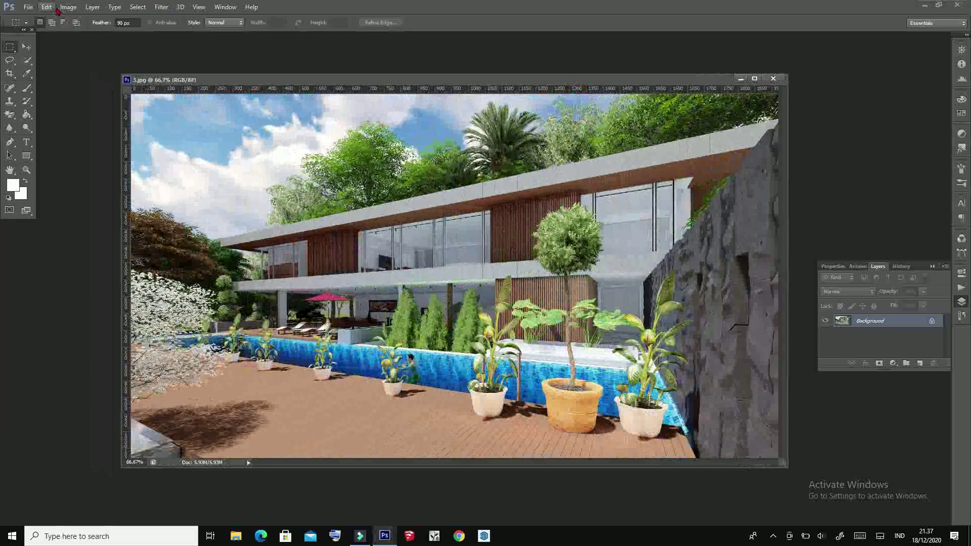
- Apply Brightness/Contrast with contrast 70 and lowered brightness to render 3
{"action": "left_click", "coordinate": [68, 7]}
{"action": "mouse_move", "coordinate": [83, 32]}
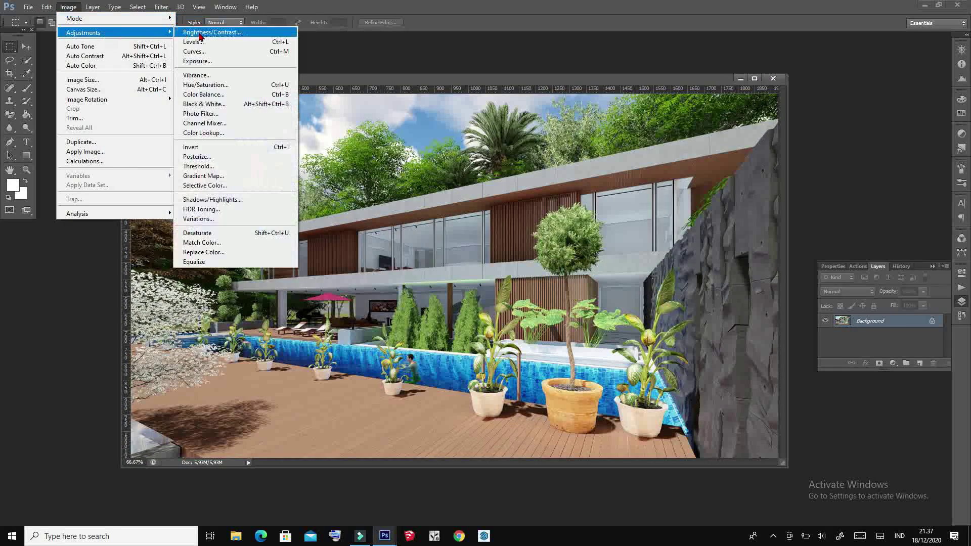
{"action": "left_click", "coordinate": [202, 32]}
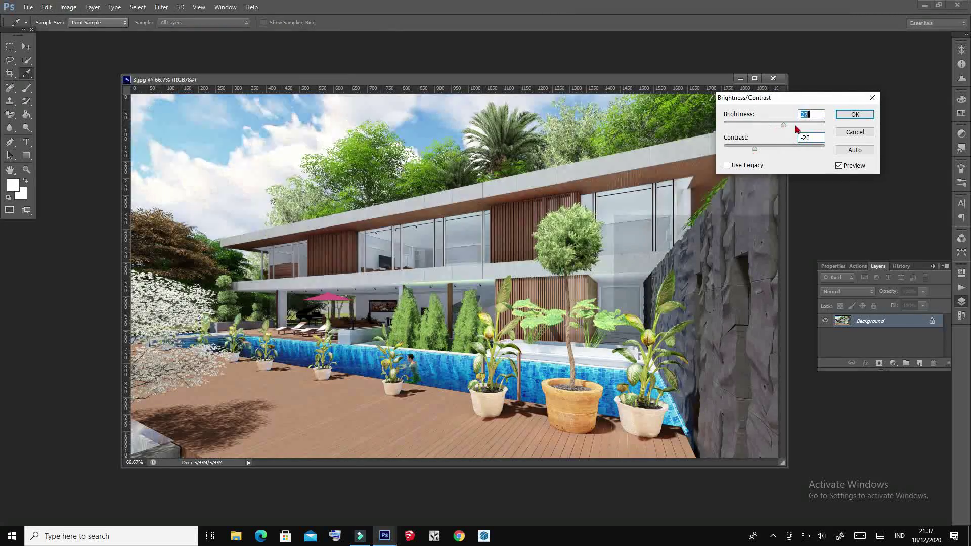
{"action": "mouse_move", "coordinate": [774, 124]}
{"action": "left_mouse_down"}
{"action": "mouse_move", "coordinate": [752, 124]}
{"action": "mouse_move", "coordinate": [809, 148]}
{"action": "left_mouse_up"}
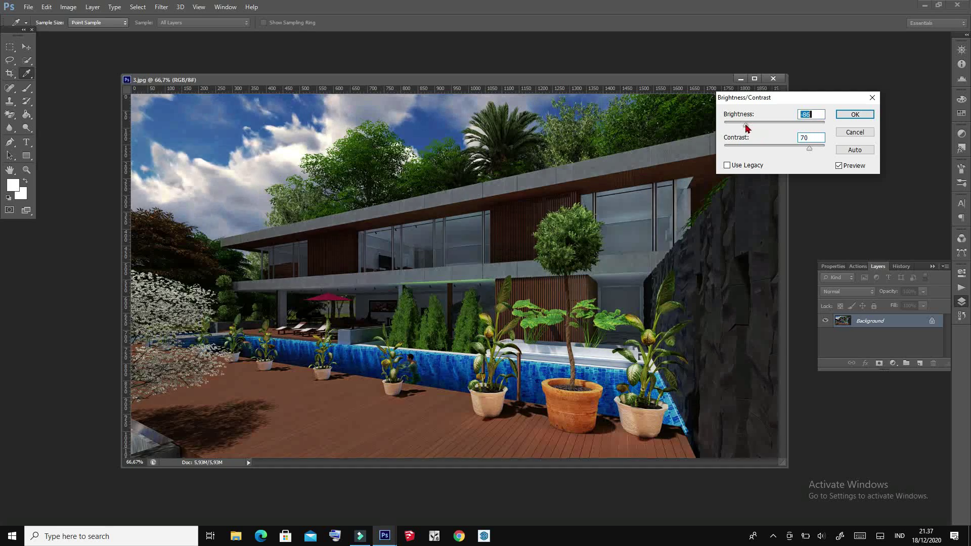
{"action": "left_click_drag", "start_coordinate": [751, 125], "coordinate": [754, 125]}
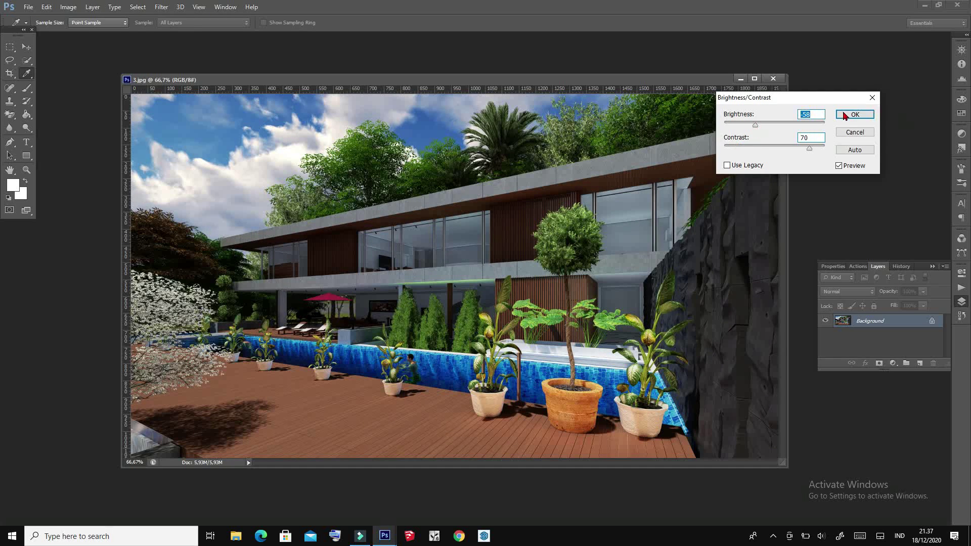
{"action": "left_click", "coordinate": [844, 115]}
- Apply a Vibrance adjustment with vibrance +64 and saturation -44
{"action": "key", "text": "m"}
{"action": "left_click", "coordinate": [69, 7]}
{"action": "mouse_move", "coordinate": [83, 33]}
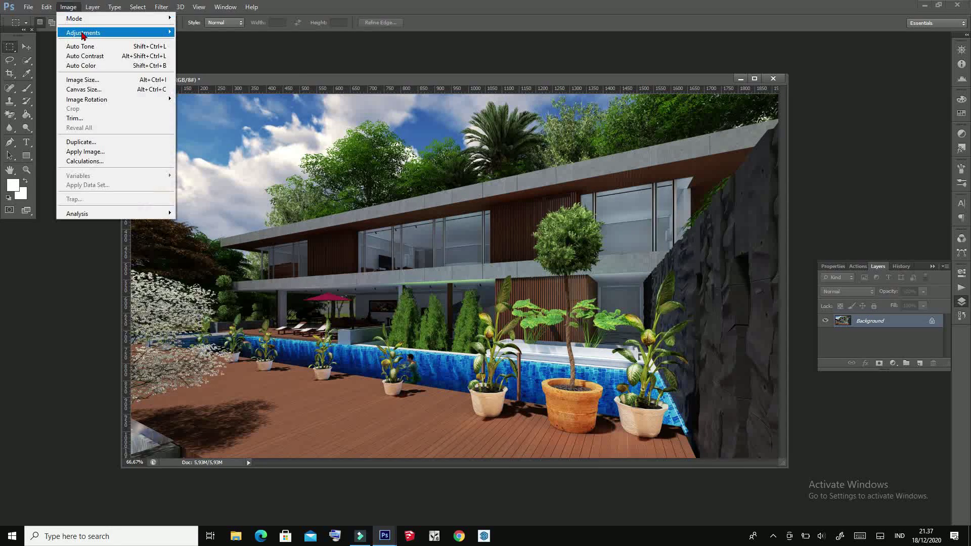
{"action": "left_click", "coordinate": [202, 74]}
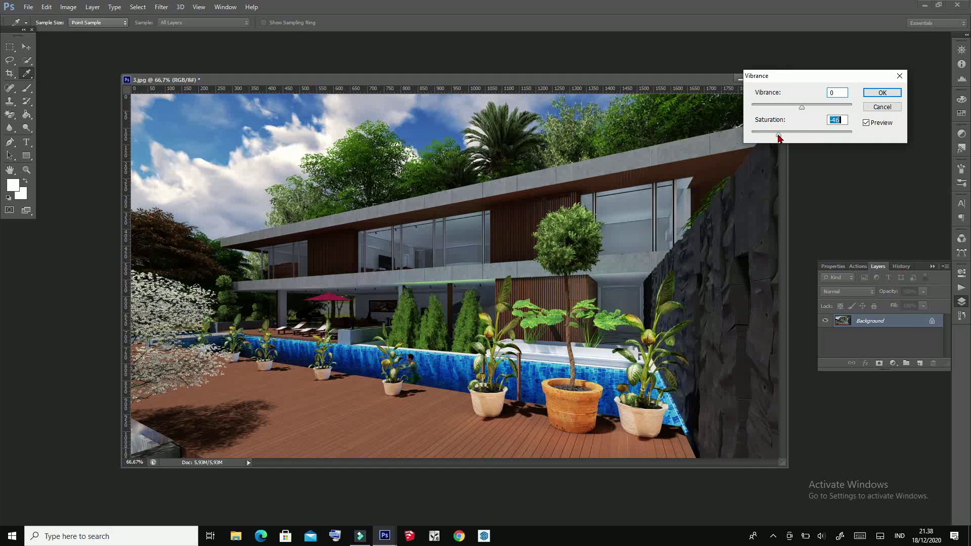
{"action": "left_click_drag", "start_coordinate": [779, 138], "coordinate": [779, 138]}
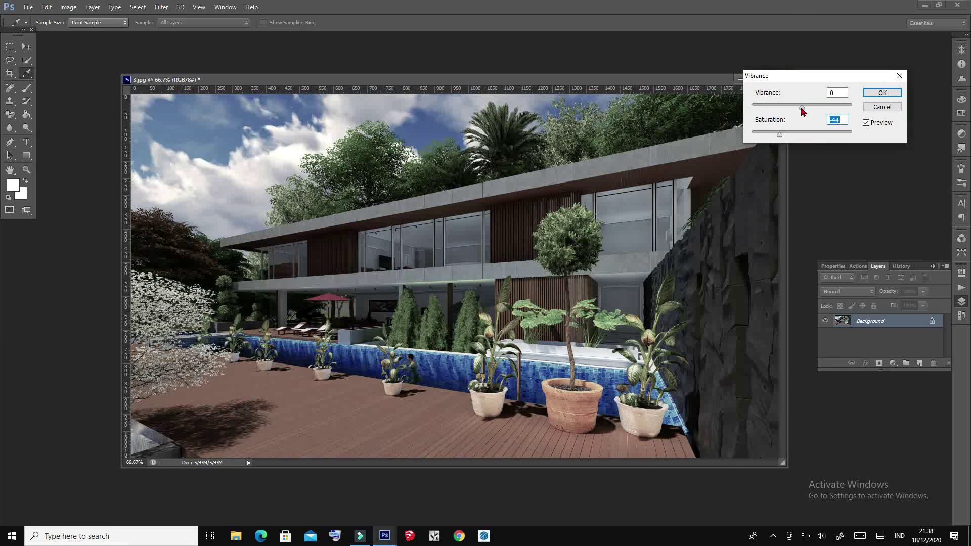
{"action": "key", "text": "Down"}
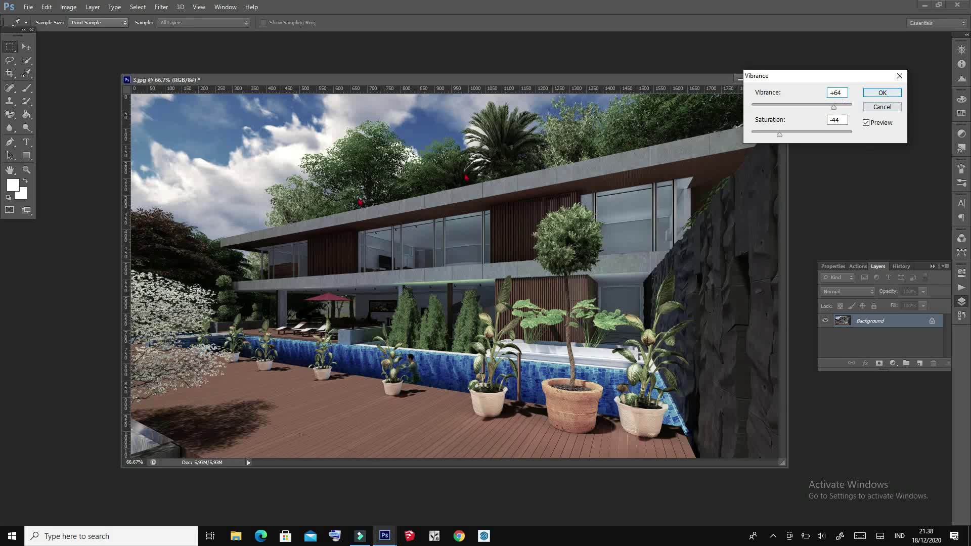
{"action": "left_click", "coordinate": [882, 92]}
- Apply Hue/Saturation with hue -14 and a slight lightness change
{"action": "left_click", "coordinate": [46, 7]}
{"action": "mouse_move", "coordinate": [84, 32]}
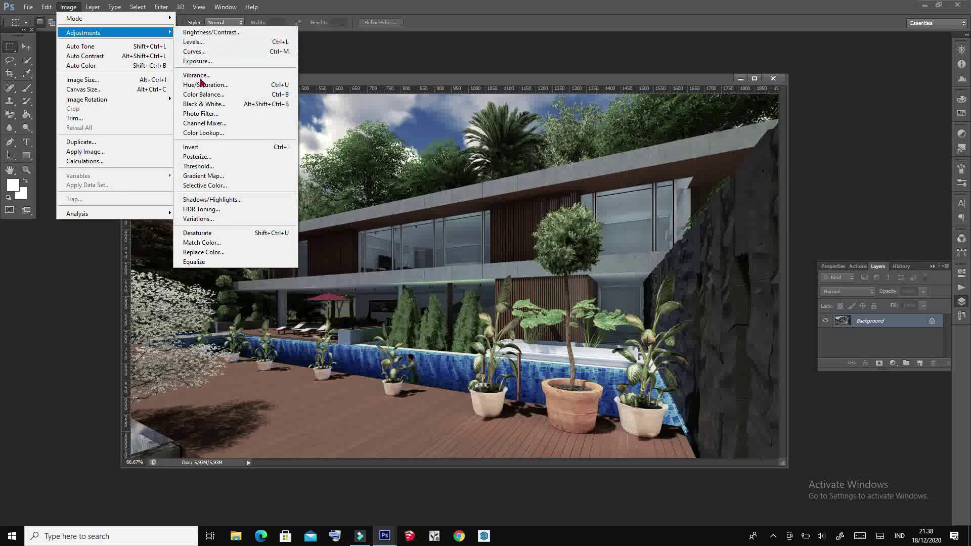
{"action": "left_click", "coordinate": [203, 85]}
{"action": "left_click_drag", "start_coordinate": [829, 187], "coordinate": [827, 189]}
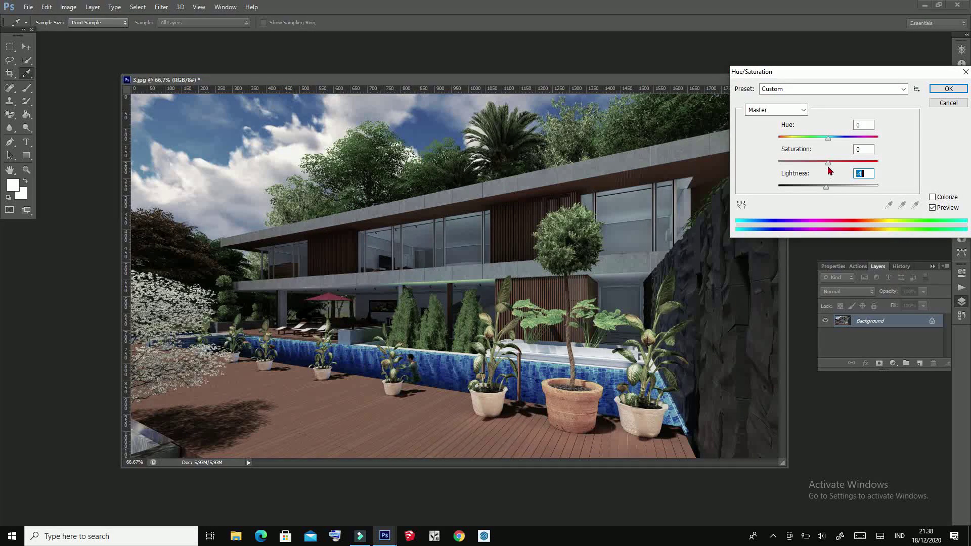
{"action": "left_click_drag", "start_coordinate": [825, 141], "coordinate": [827, 150]}
{"action": "left_click", "coordinate": [945, 89]}
{"action": "key", "text": "m"}
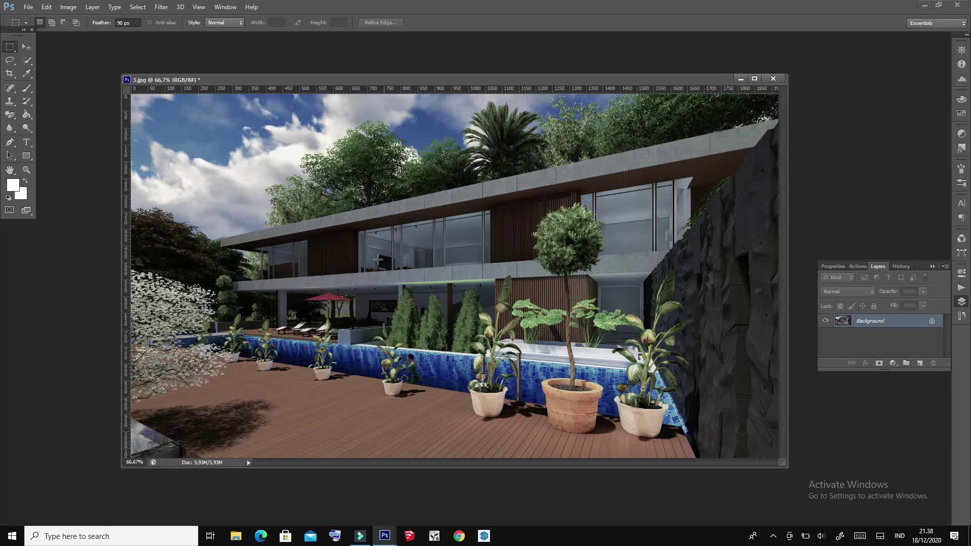
{"action": "left_click", "coordinate": [68, 7]}
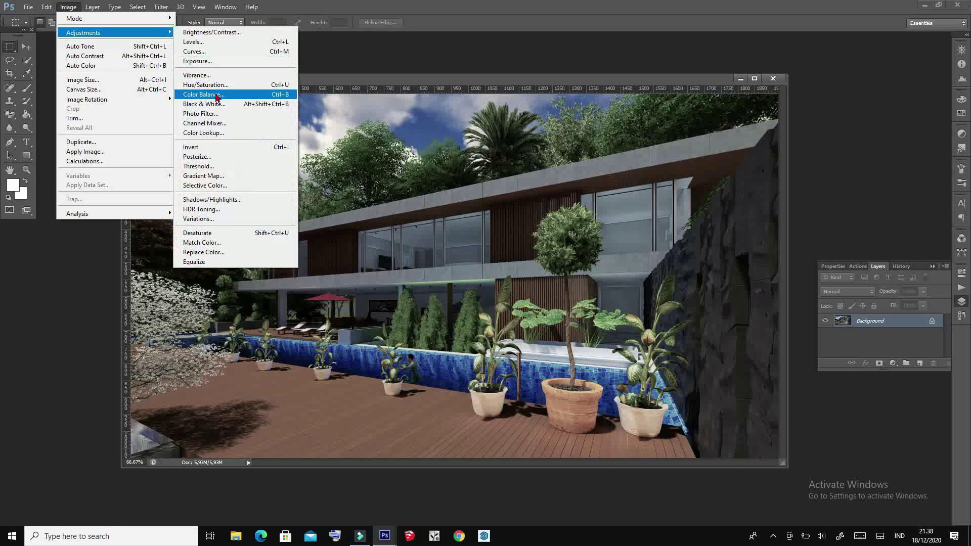
- Apply a midtone Color Balance of -2, +12, -12
{"action": "left_click", "coordinate": [212, 96]}
{"action": "left_click_drag", "start_coordinate": [768, 168], "coordinate": [764, 167]}
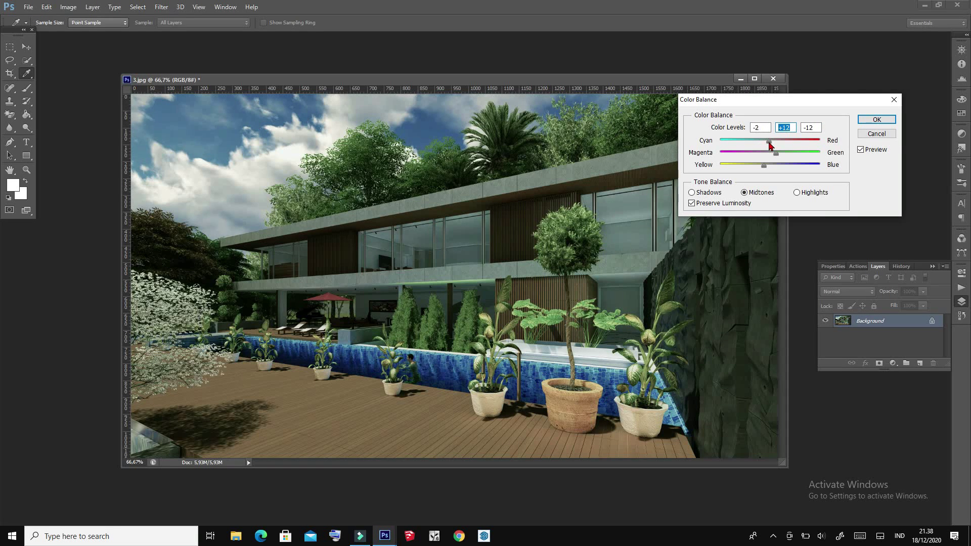
{"action": "left_click", "coordinate": [880, 121]}
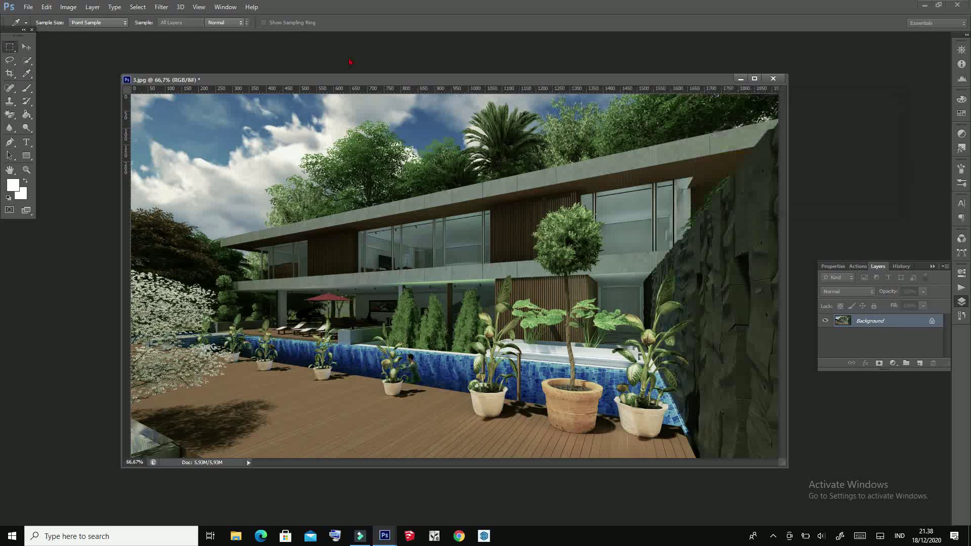
{"action": "key", "text": "m"}
- Apply a second desaturating Vibrance adjustment
{"action": "left_click", "coordinate": [69, 7]}
{"action": "left_click", "coordinate": [197, 74]}
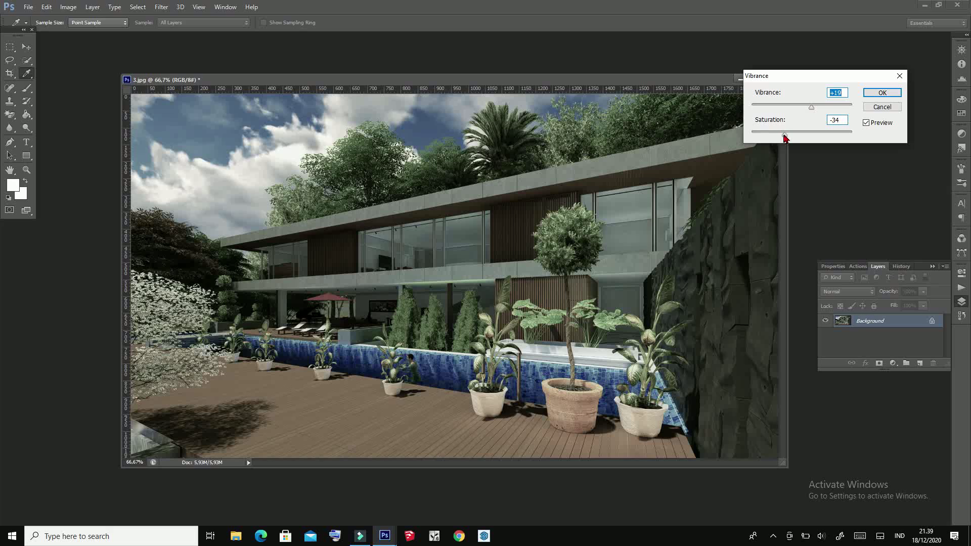
{"action": "left_click", "coordinate": [882, 92]}
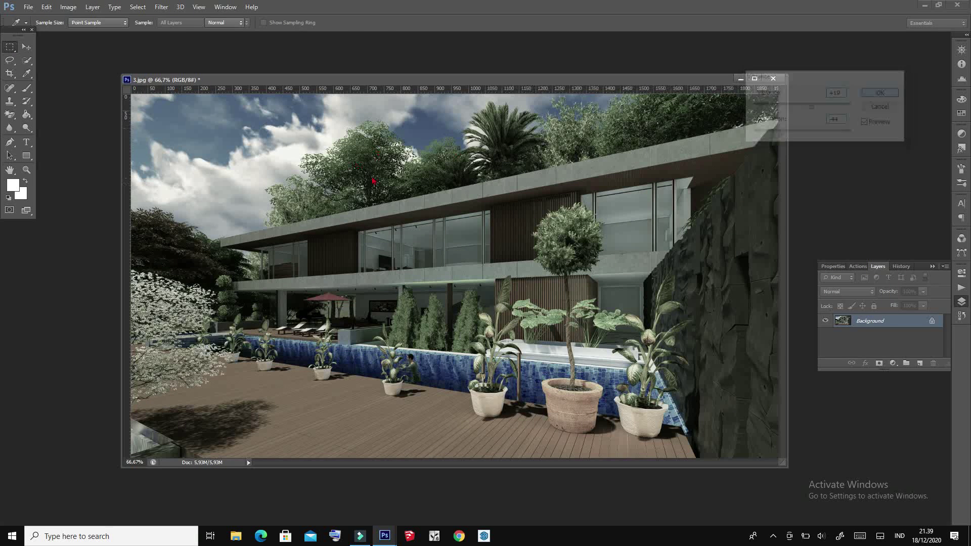
{"action": "key", "text": "m"}
- Save the render as maximum-quality JPEG 'Arc 003', then close it and quit Photoshop
{"action": "left_click", "coordinate": [28, 6]}
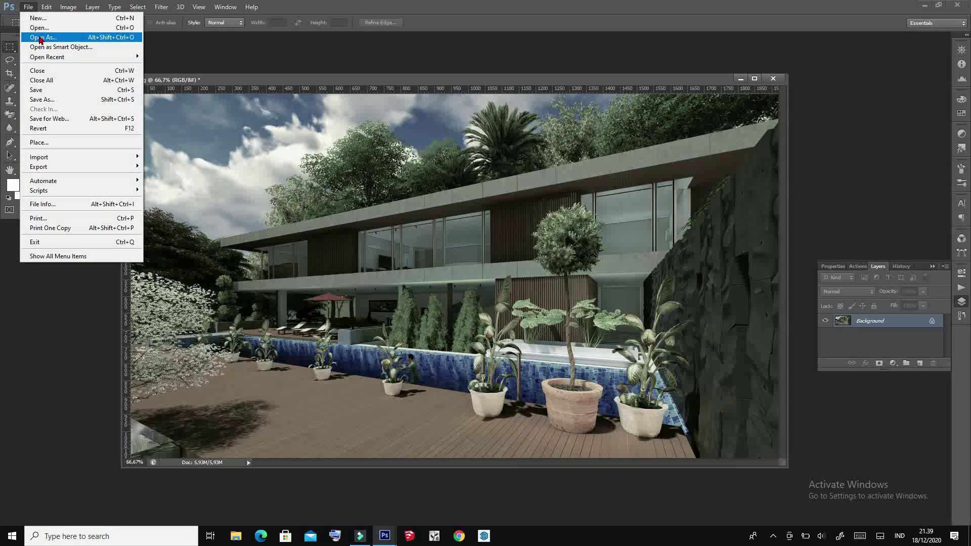
{"action": "left_click", "coordinate": [51, 98]}
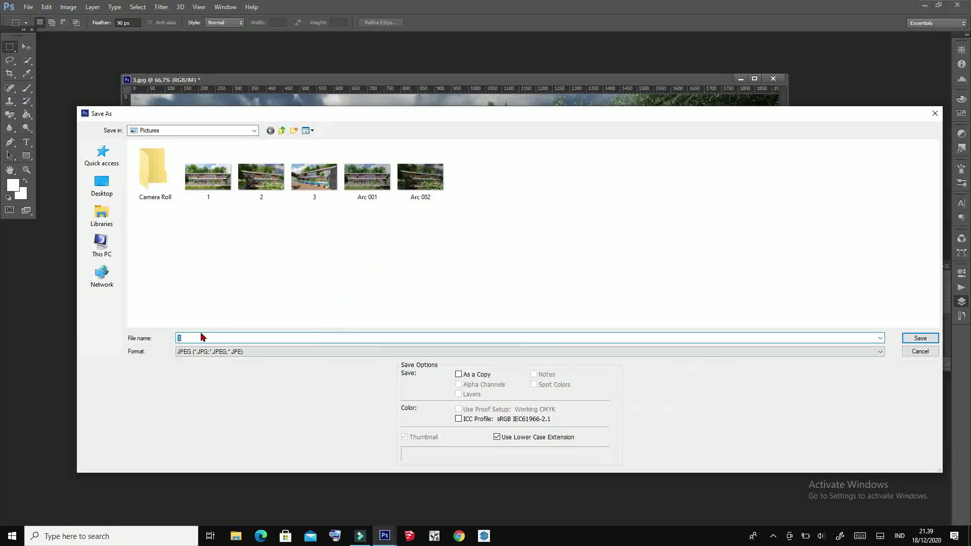
{"action": "type", "text": "Arc 003"}
{"action": "left_click", "coordinate": [919, 337]}
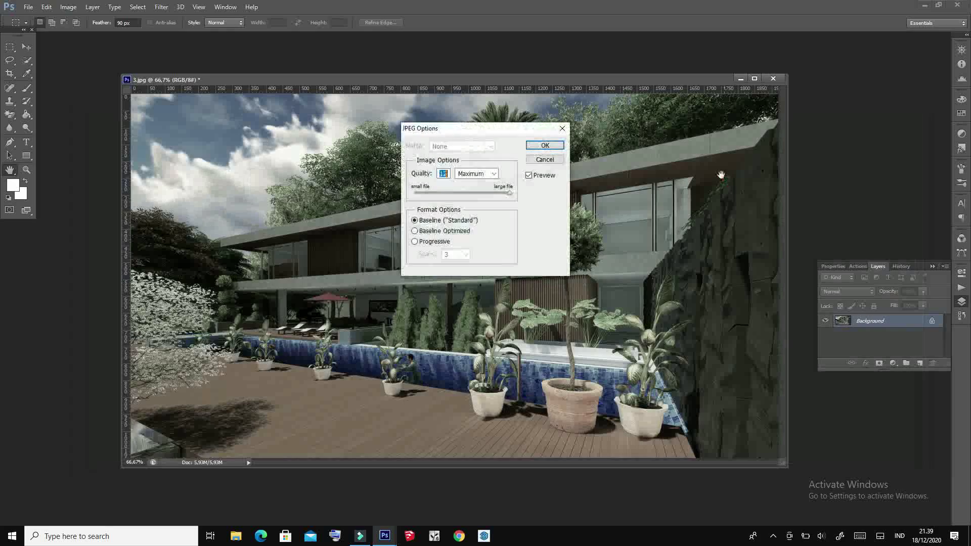
{"action": "left_click", "coordinate": [548, 146]}
{"action": "left_click", "coordinate": [772, 79]}
{"action": "left_click", "coordinate": [951, 6]}
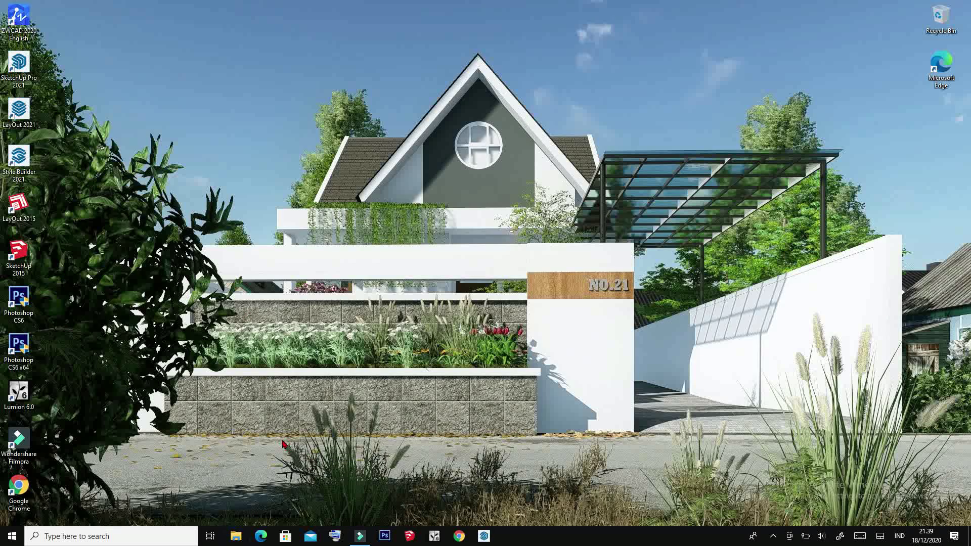
- Compare Arc 001, Arc 002 and Arc 003 from Pictures in Photos
{"action": "key", "text": "super+e"}
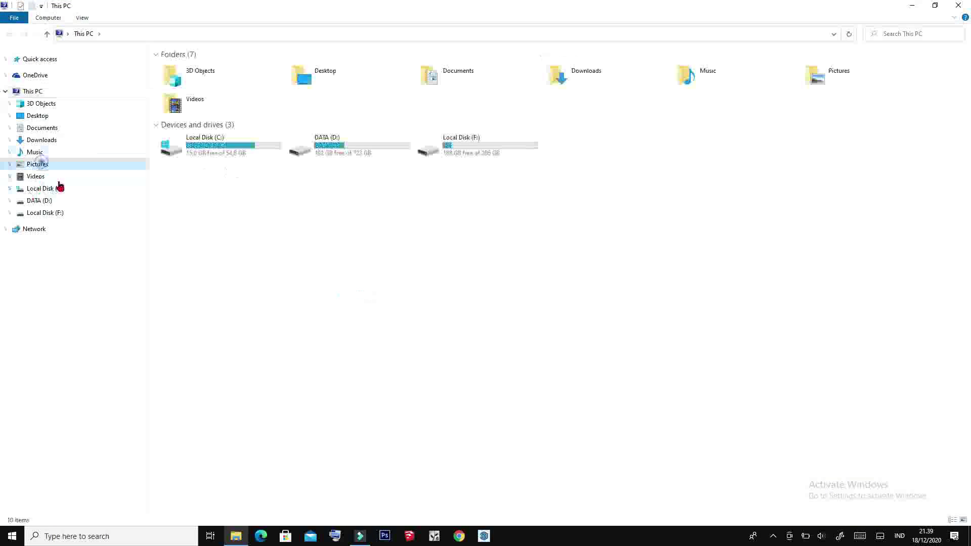
{"action": "left_click", "coordinate": [38, 163]}
{"action": "left_click", "coordinate": [389, 96]}
{"action": "double_click", "coordinate": [389, 97]}
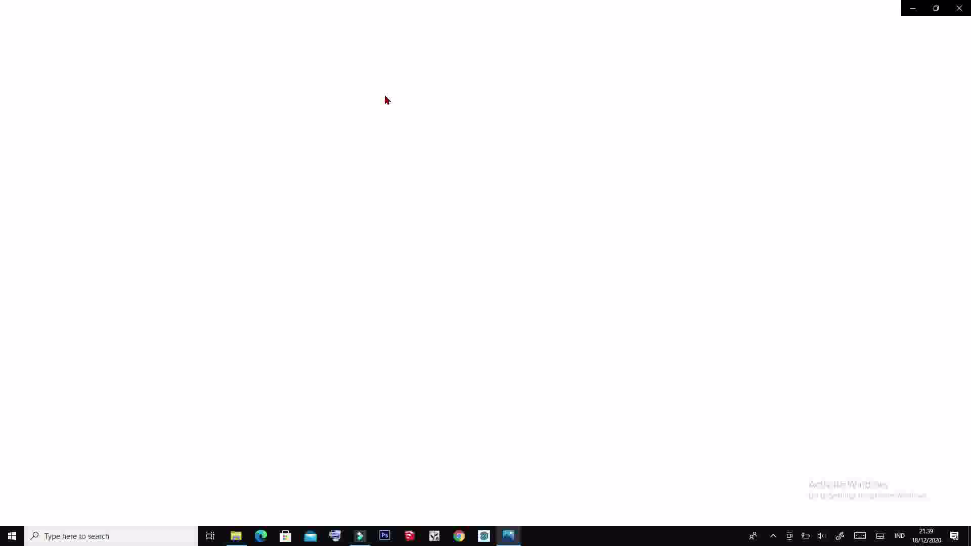
{"action": "key", "text": "Right"}
{"action": "key", "text": "Left"}
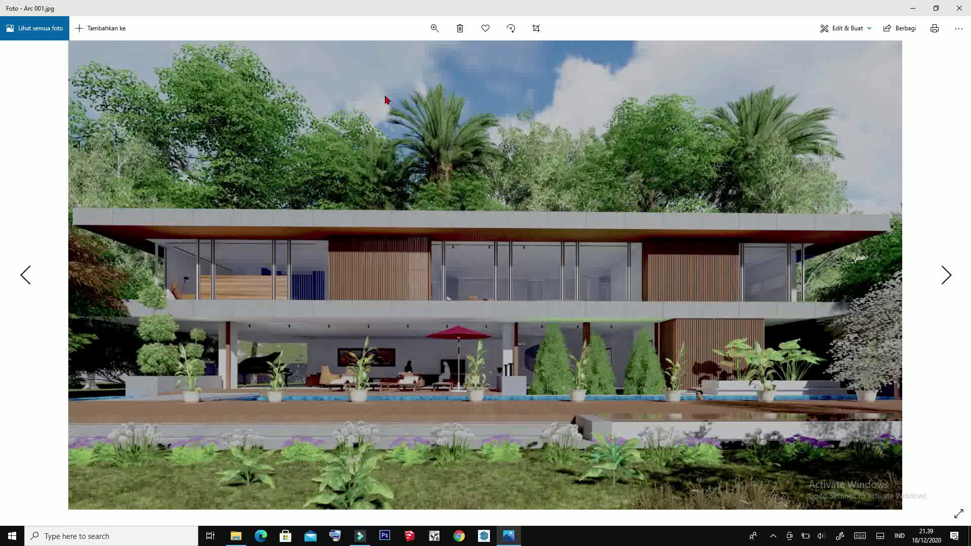
{"action": "key", "text": "Right"}
{"action": "key", "text": "Right"}
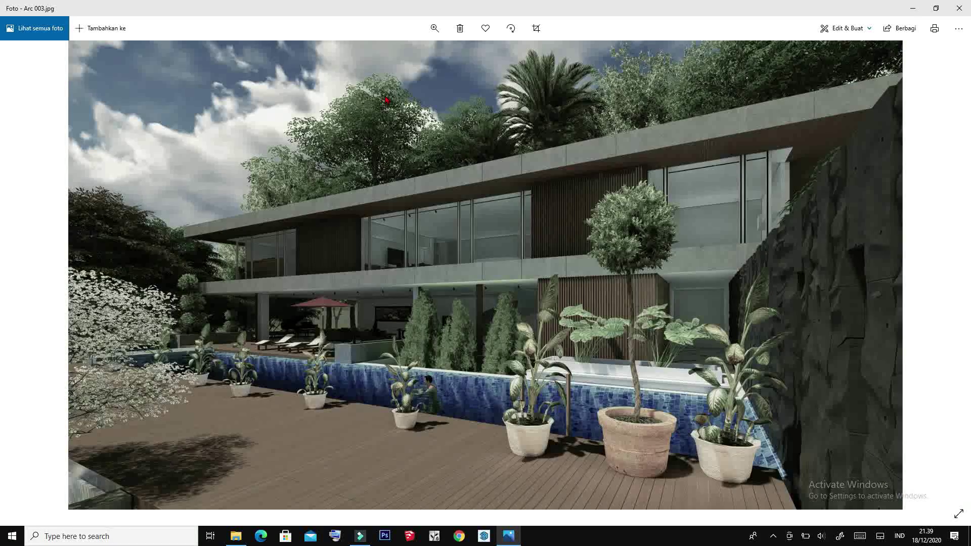
{"action": "key", "text": "Left"}
{"action": "key", "text": "Right"}
{"action": "left_click", "coordinate": [959, 8]}
- View the original renders 1.jpg and 2.jpg in Photos
{"action": "double_click", "coordinate": [231, 99]}
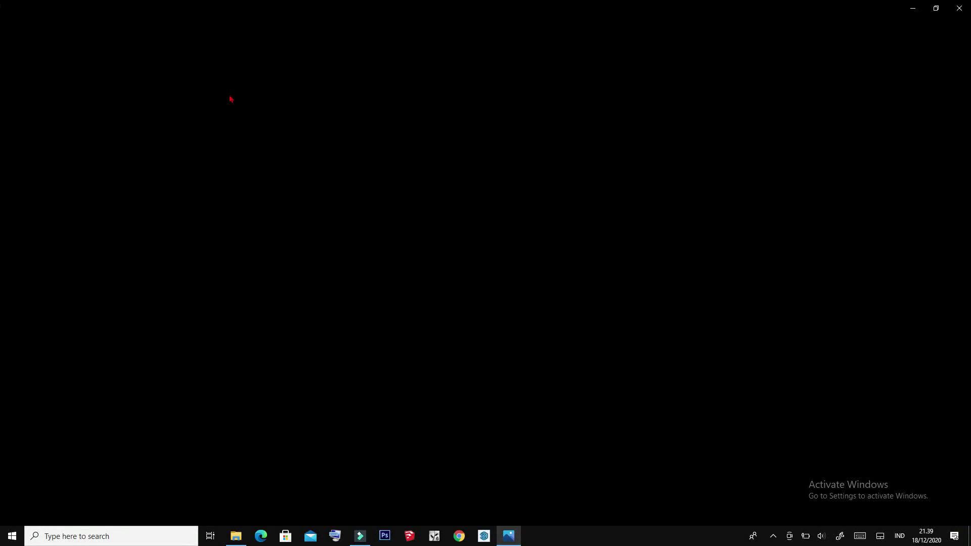
{"action": "key", "text": "Right"}
{"action": "key", "text": "Right"}
{"action": "key", "text": "Right"}
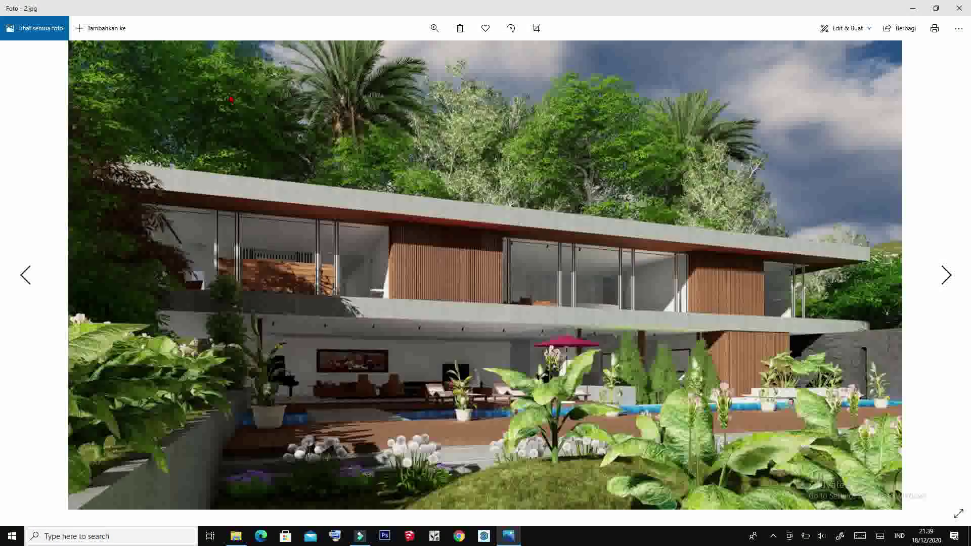
{"action": "key", "text": "Left"}
{"action": "left_click", "coordinate": [958, 8]}
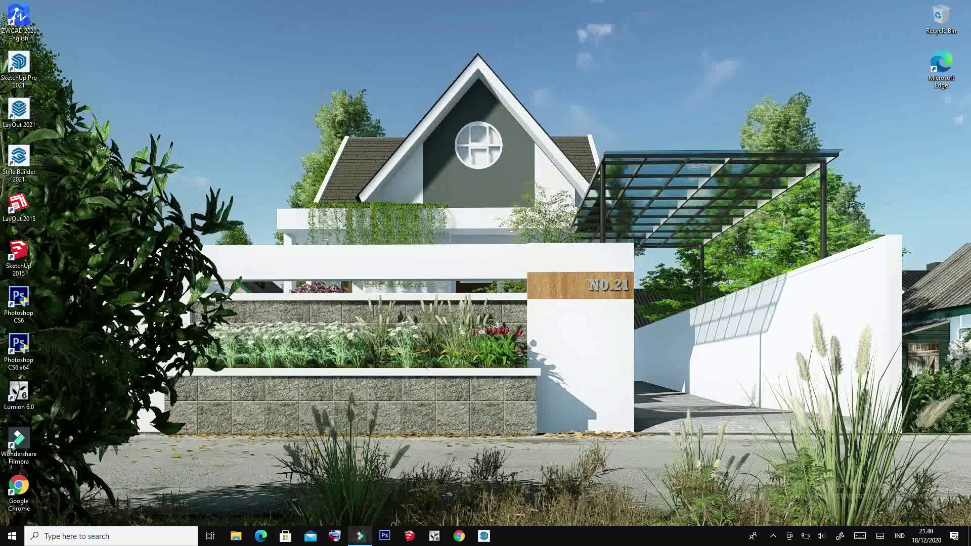
- Set the original 2.jpg as the desktop background from Photos
{"action": "key", "text": "super+e"}
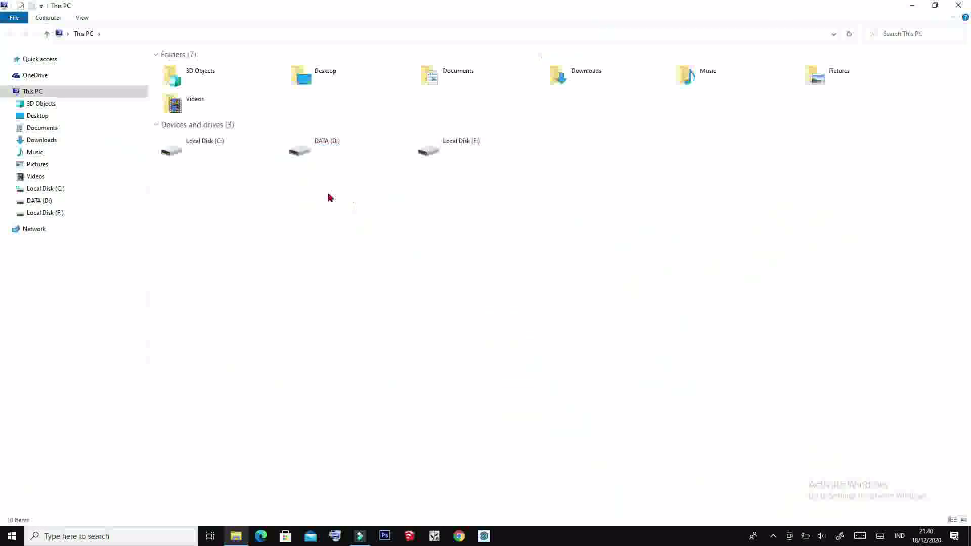
{"action": "left_click", "coordinate": [37, 164]}
{"action": "double_click", "coordinate": [468, 85]}
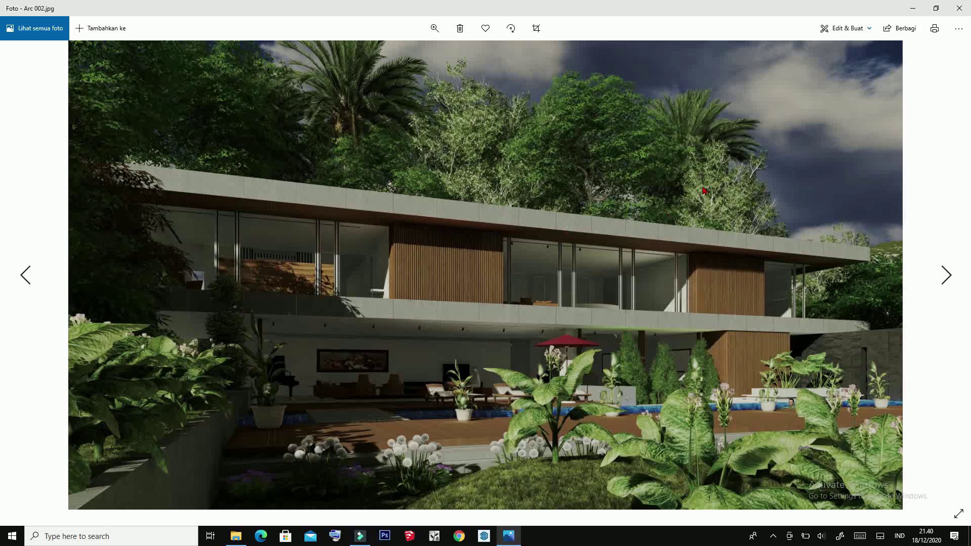
{"action": "key", "text": "Left"}
{"action": "key", "text": "Left"}
{"action": "key", "text": "Right"}
{"action": "key", "text": "Left"}
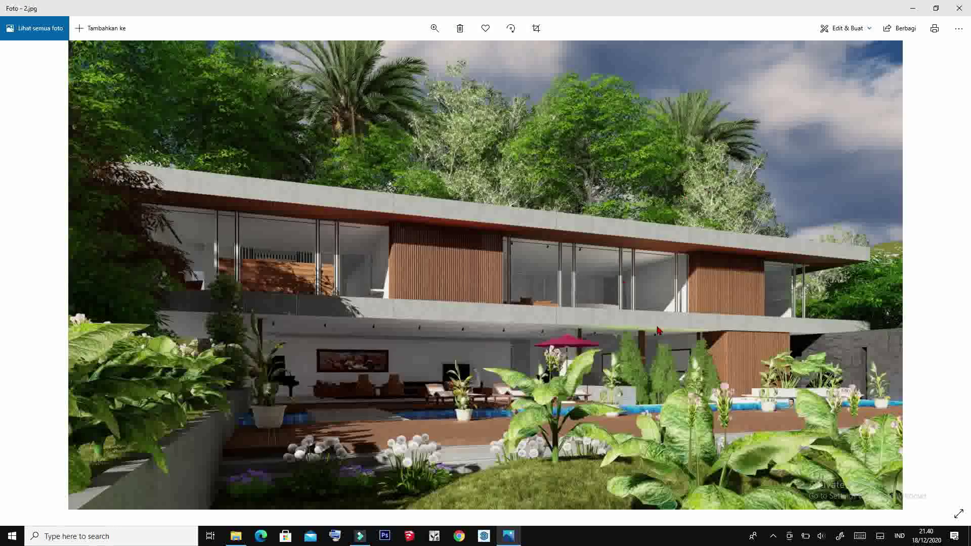
{"action": "right_click", "coordinate": [658, 330]}
{"action": "left_click", "coordinate": [778, 435]}
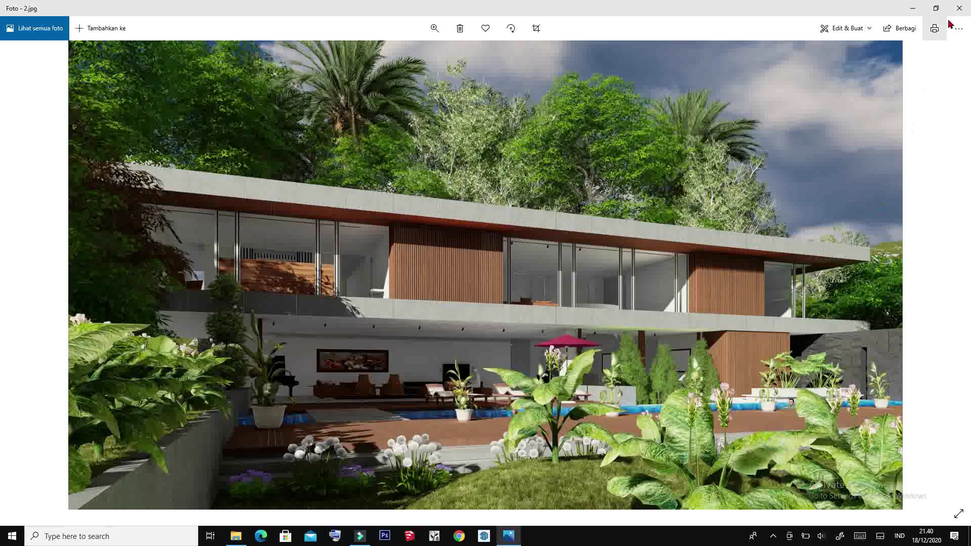
- Close Photos and refresh the desktop to show the new wallpaper
{"action": "left_click", "coordinate": [959, 9]}
{"action": "right_click", "coordinate": [482, 141]}
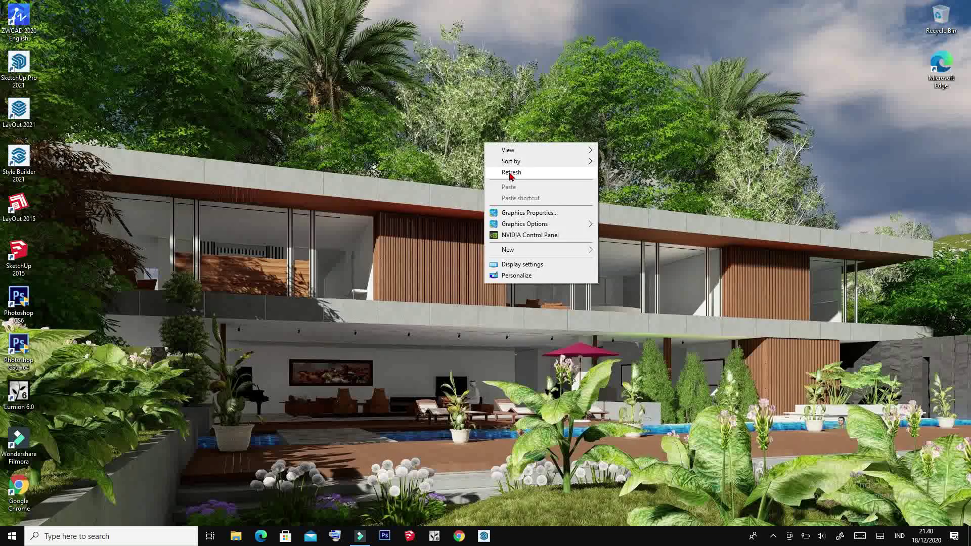
{"action": "left_click", "coordinate": [541, 171]}
{"action": "right_click", "coordinate": [445, 112]}
{"action": "left_click", "coordinate": [496, 150]}
{"action": "right_click", "coordinate": [444, 109]}
{"action": "left_click", "coordinate": [496, 145]}
{"action": "right_click", "coordinate": [420, 108]}
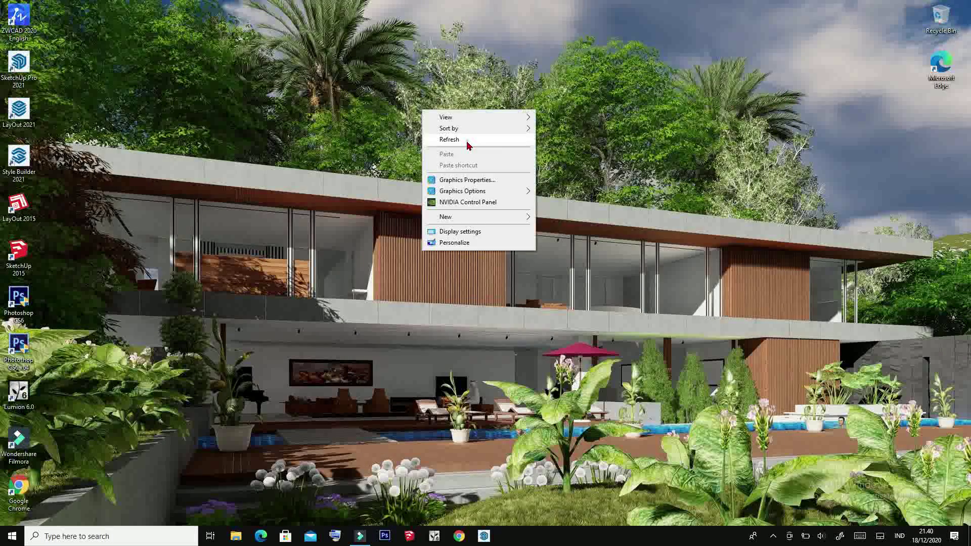